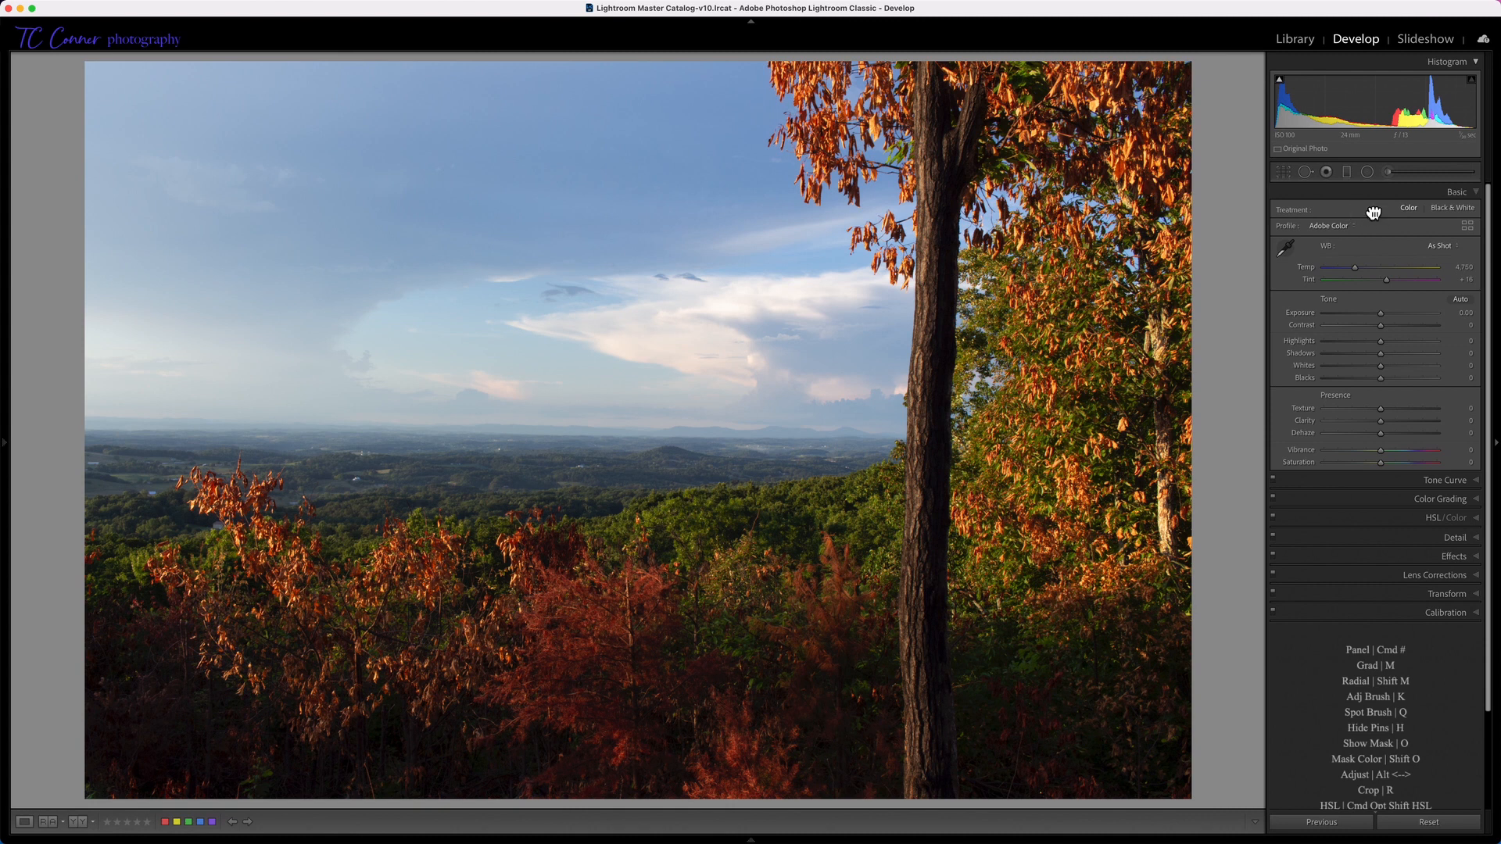
{"action": "left_click", "coordinate": [1367, 480]}
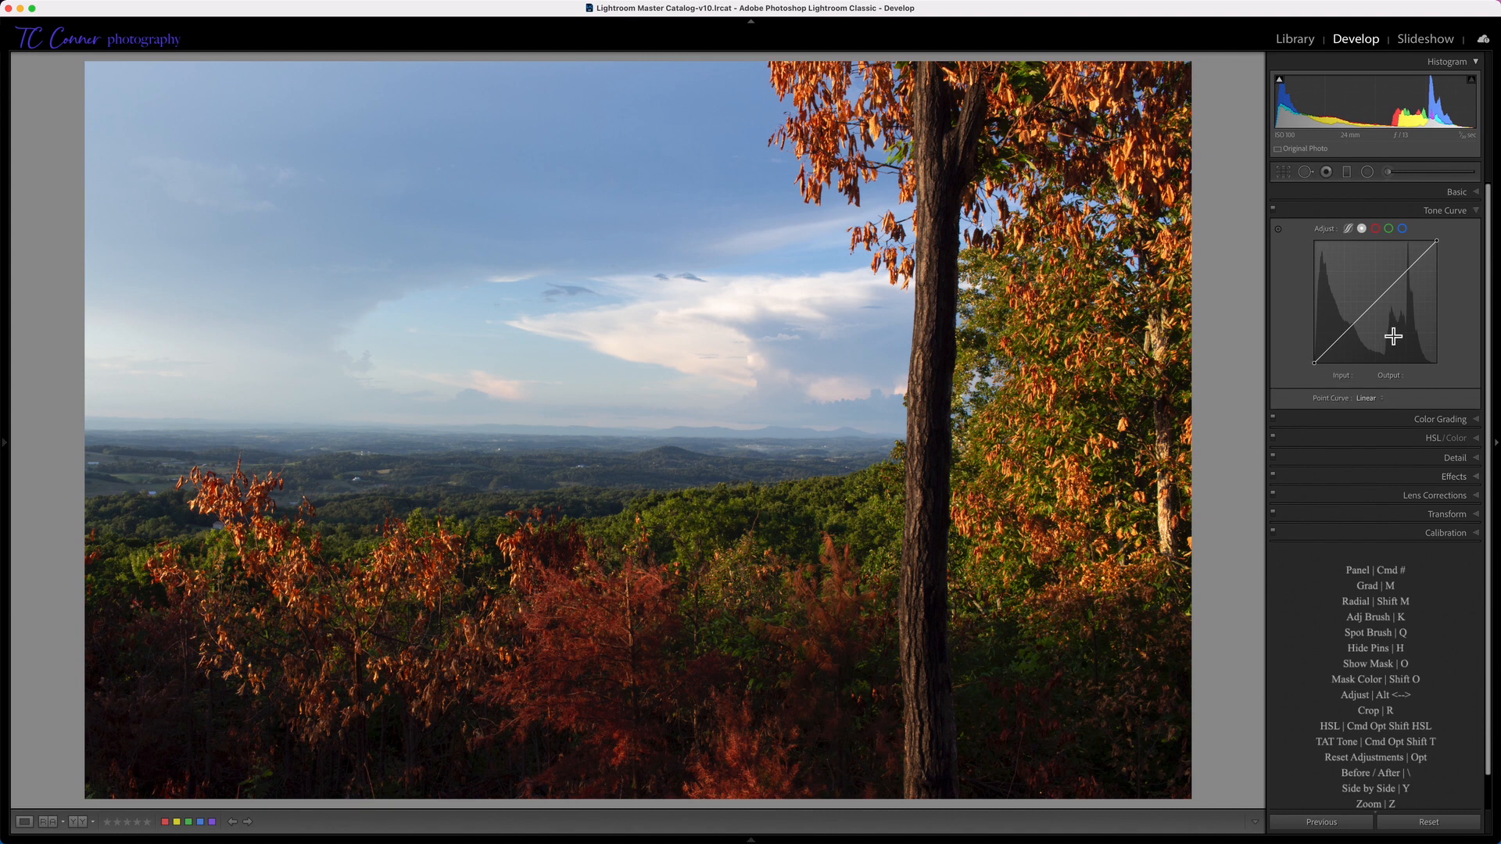
{"action": "left_click", "coordinate": [1382, 213]}
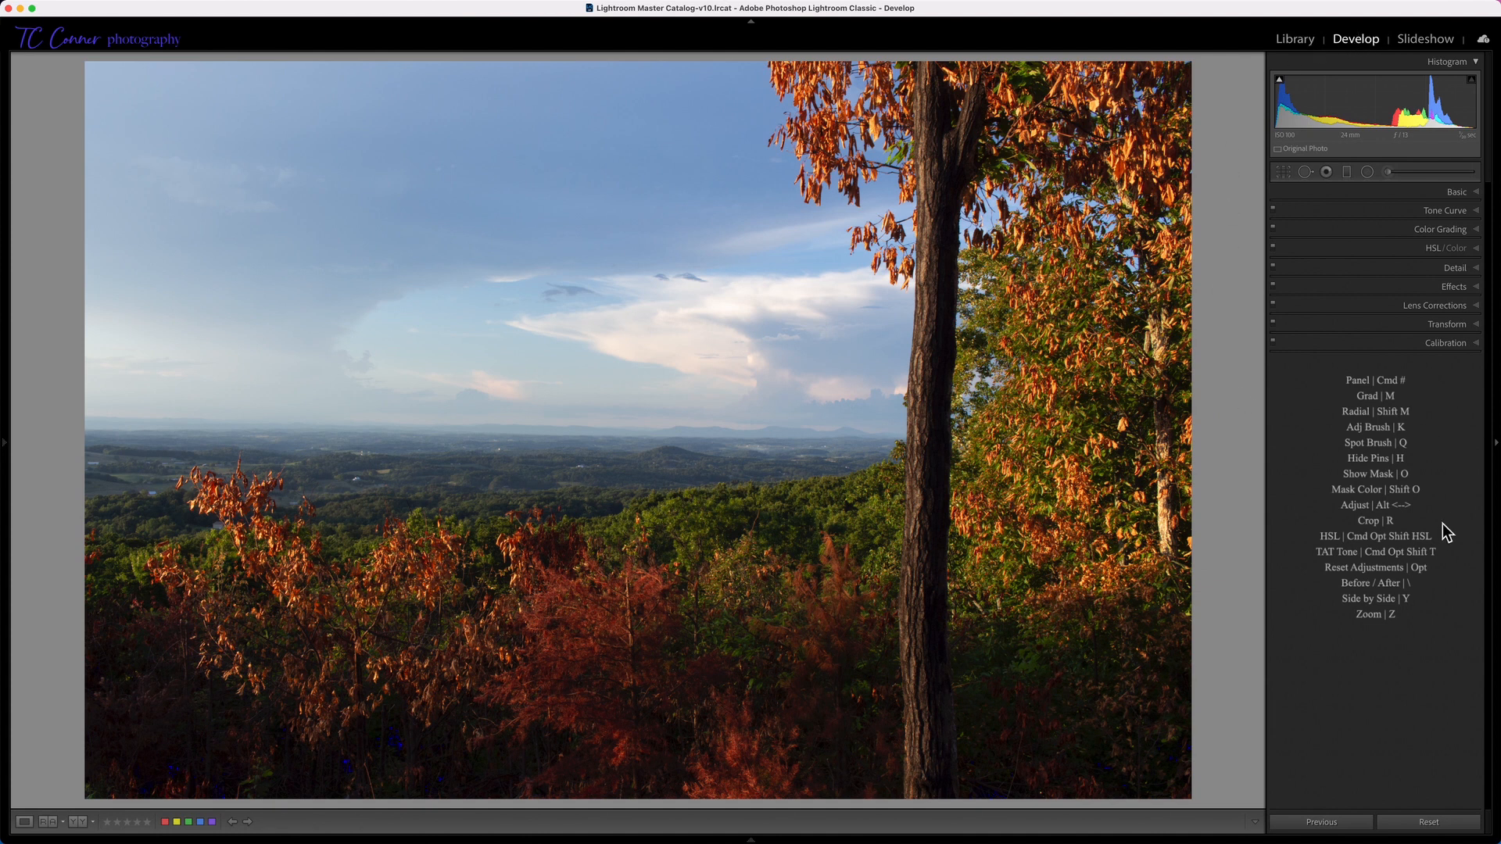
Toggle the clipping warnings on the photo to check its shadow clipping
{"action": "key", "text": "j"}
{"action": "left_click", "coordinate": [1280, 79]}
{"action": "left_click", "coordinate": [1279, 81]}
Compare the photo with and without the lens profile corrections, leaving them enabled
{"action": "left_click", "coordinate": [1331, 305]}
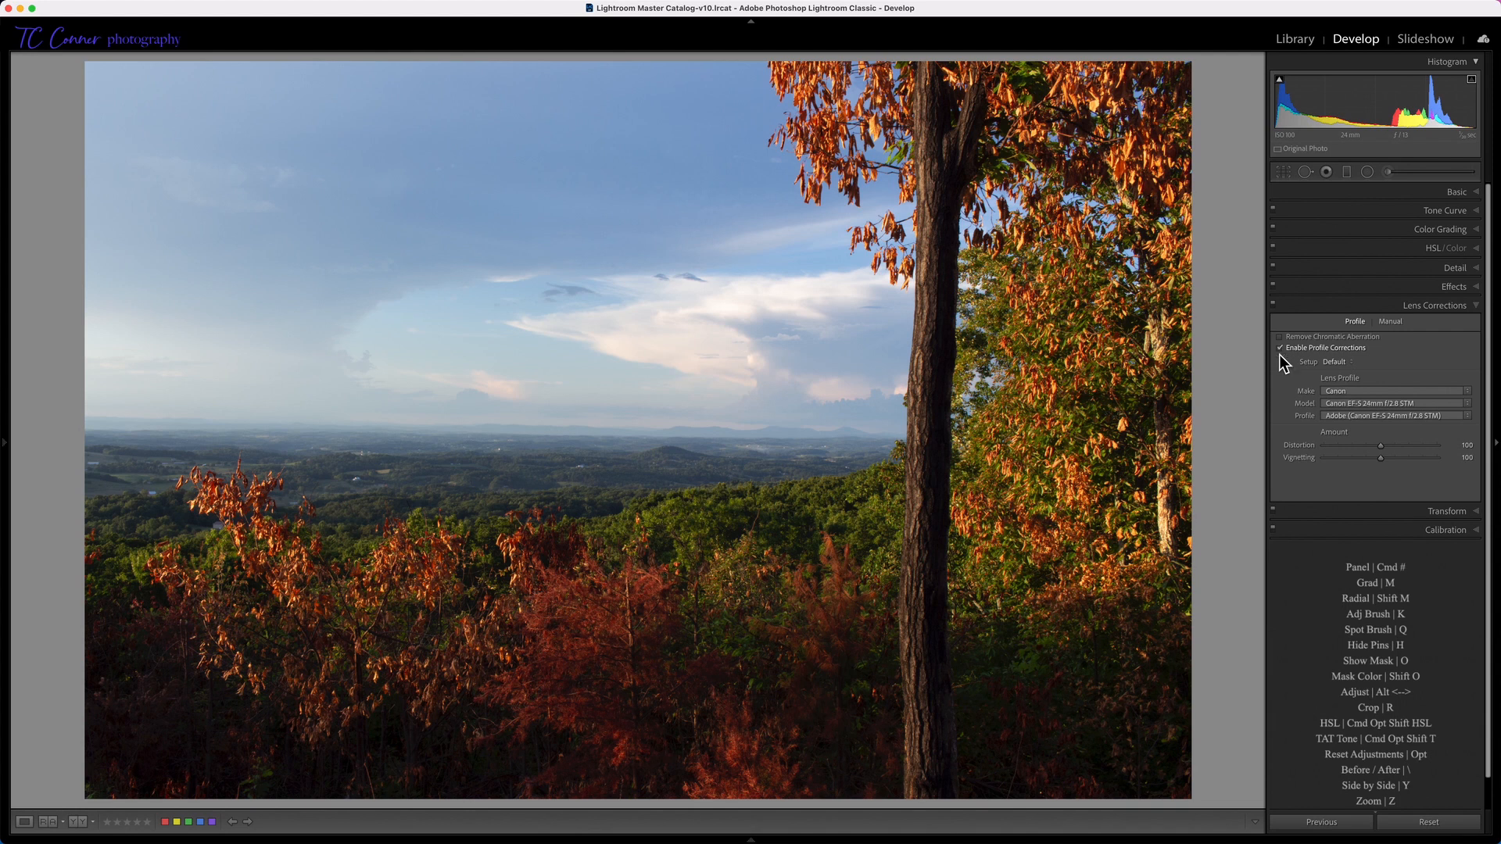
{"action": "left_click", "coordinate": [1278, 349]}
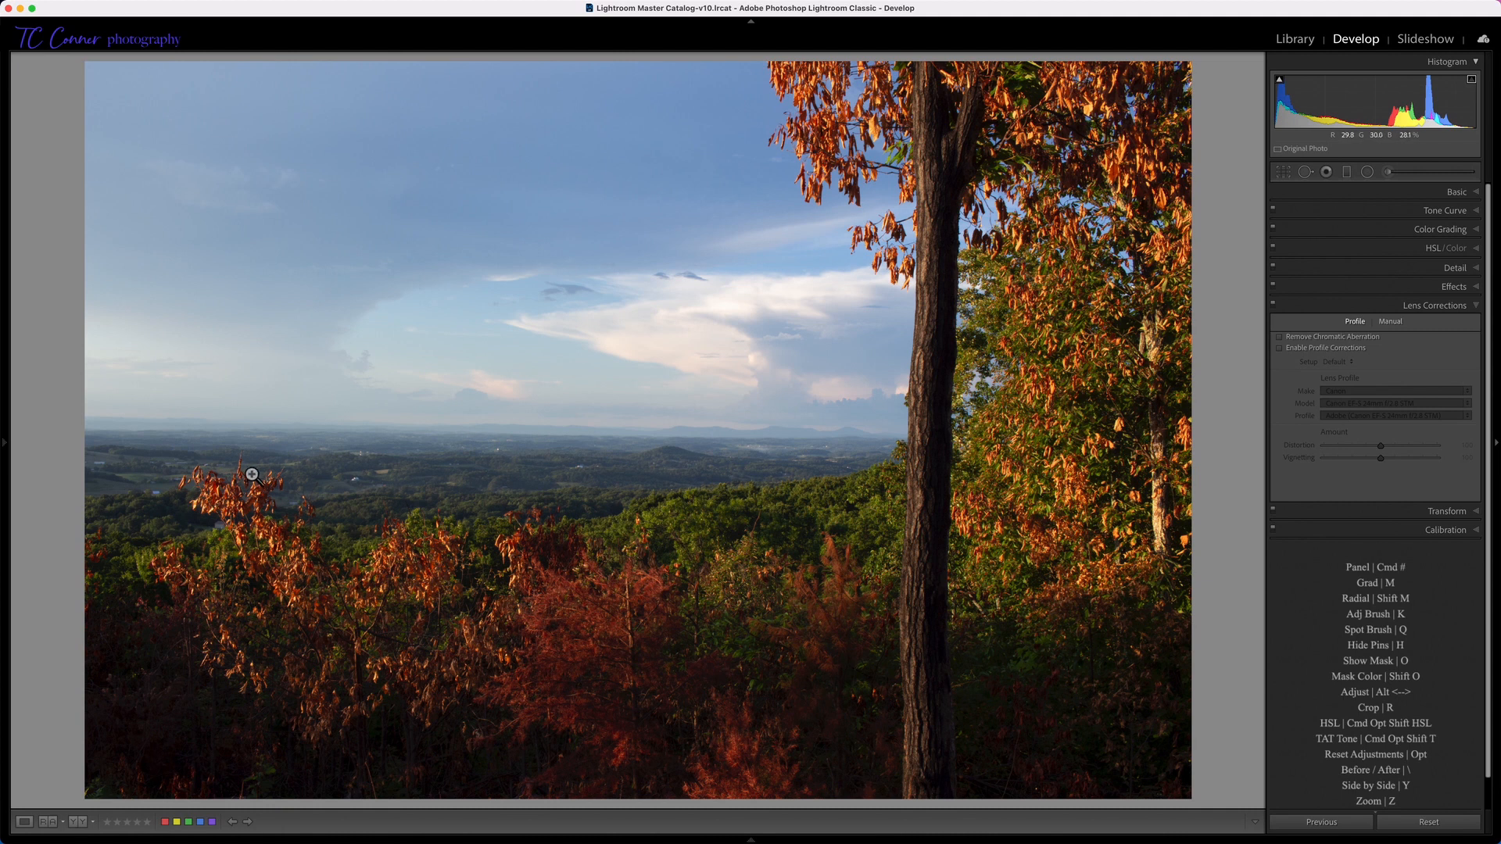
{"action": "left_click", "coordinate": [1279, 349]}
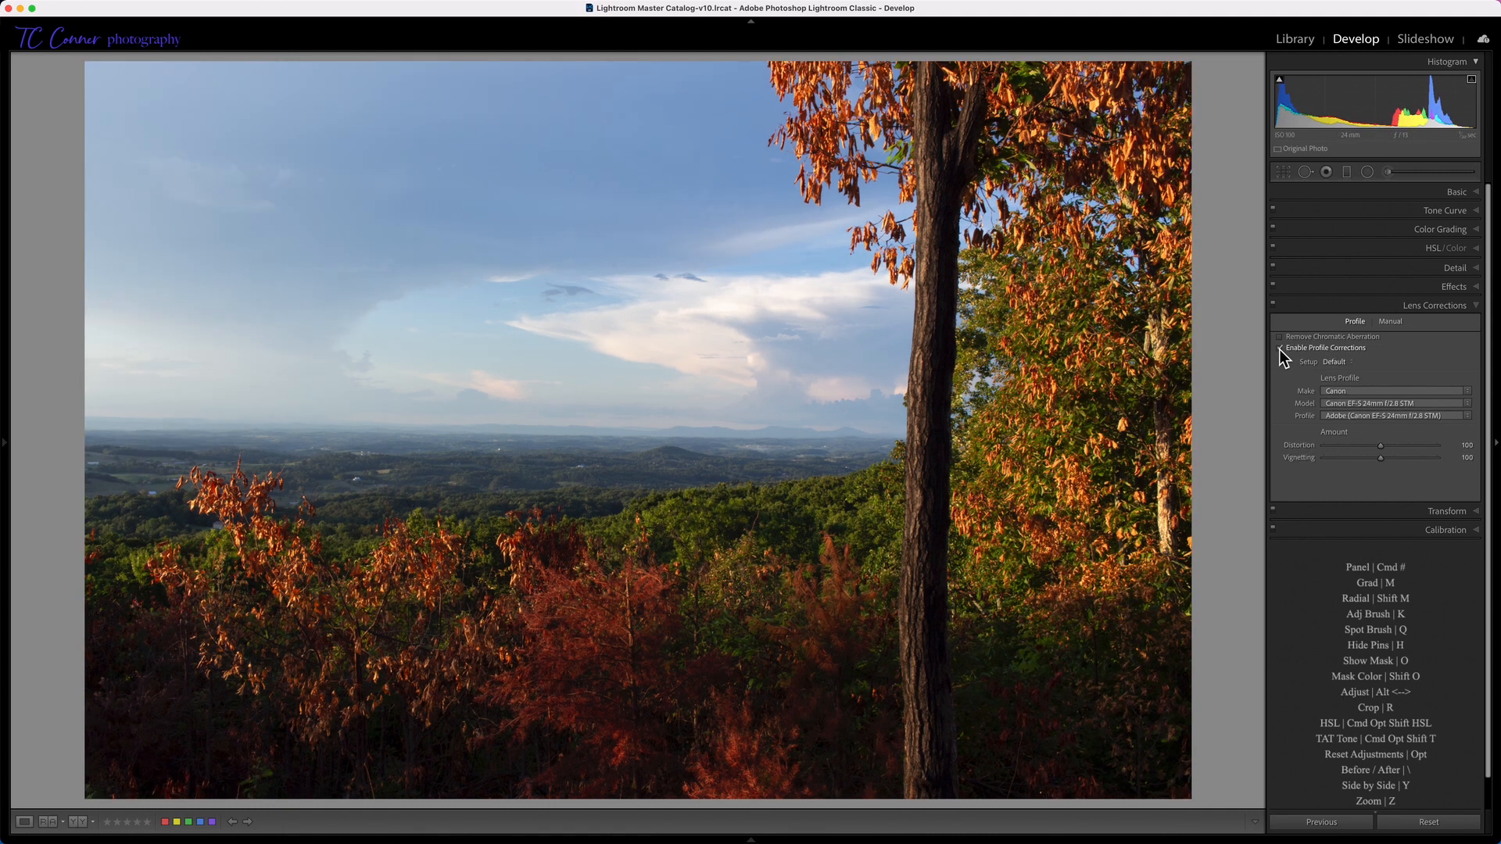
Enable chromatic aberration removal and compare its effect up close on the orange leaves against the sky
{"action": "left_click", "coordinate": [1288, 336]}
{"action": "left_click", "coordinate": [864, 238]}
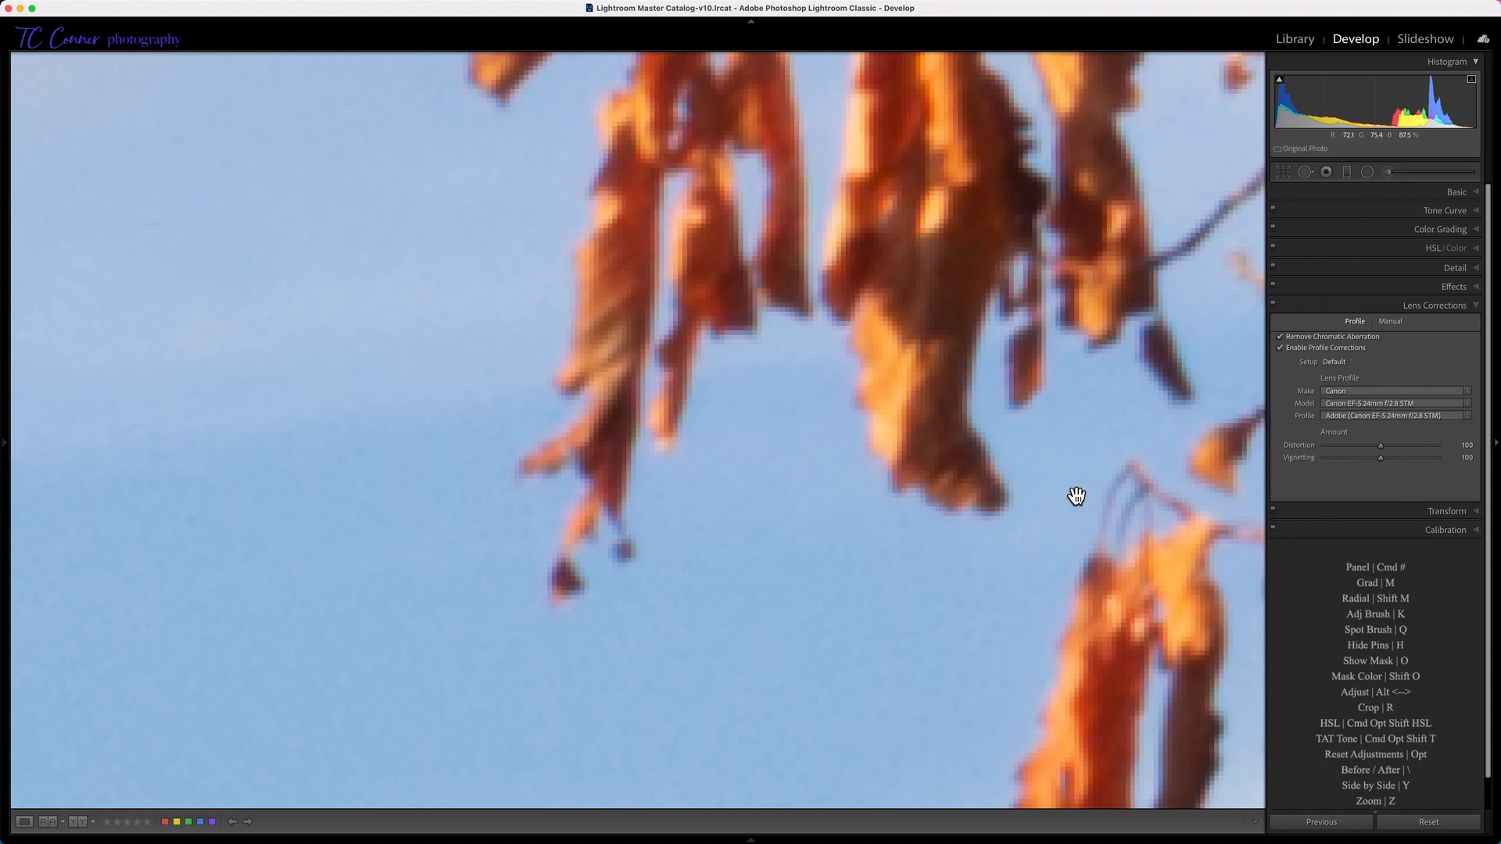
{"action": "left_click", "coordinate": [1280, 337]}
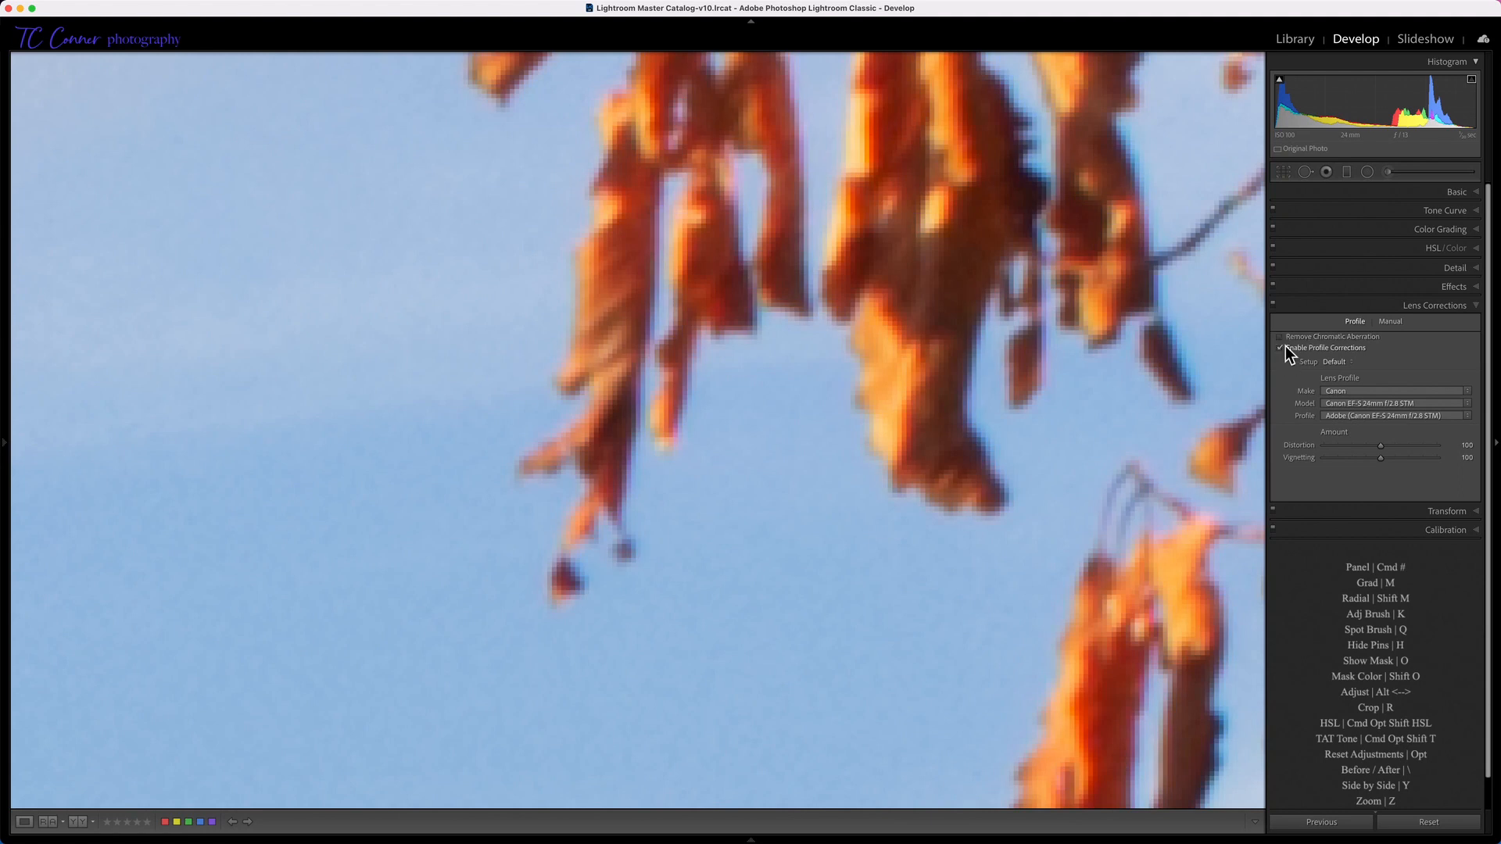
{"action": "left_click", "coordinate": [1280, 337]}
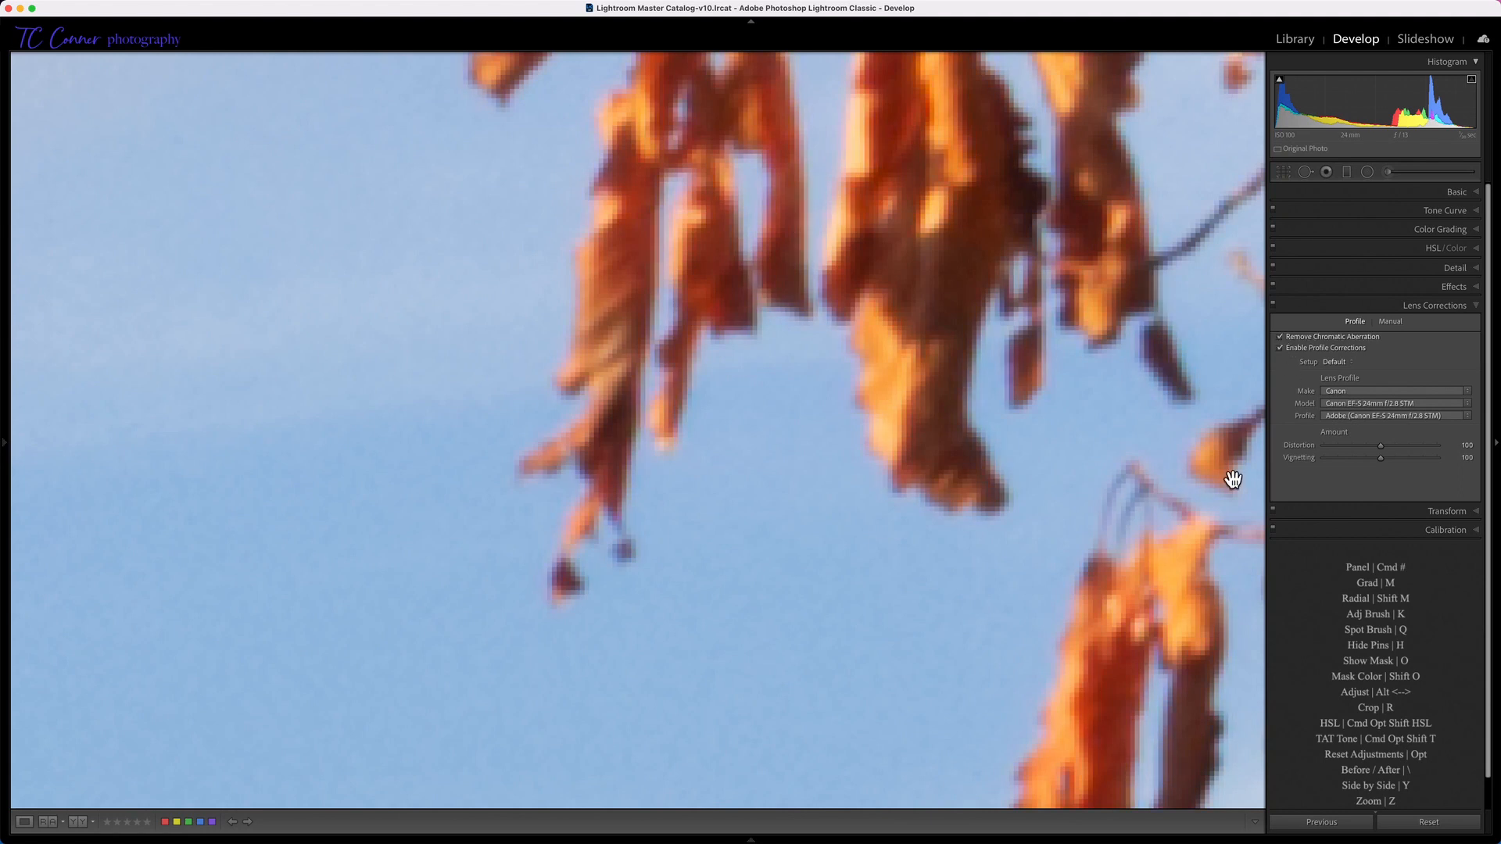
{"action": "left_click", "coordinate": [896, 429]}
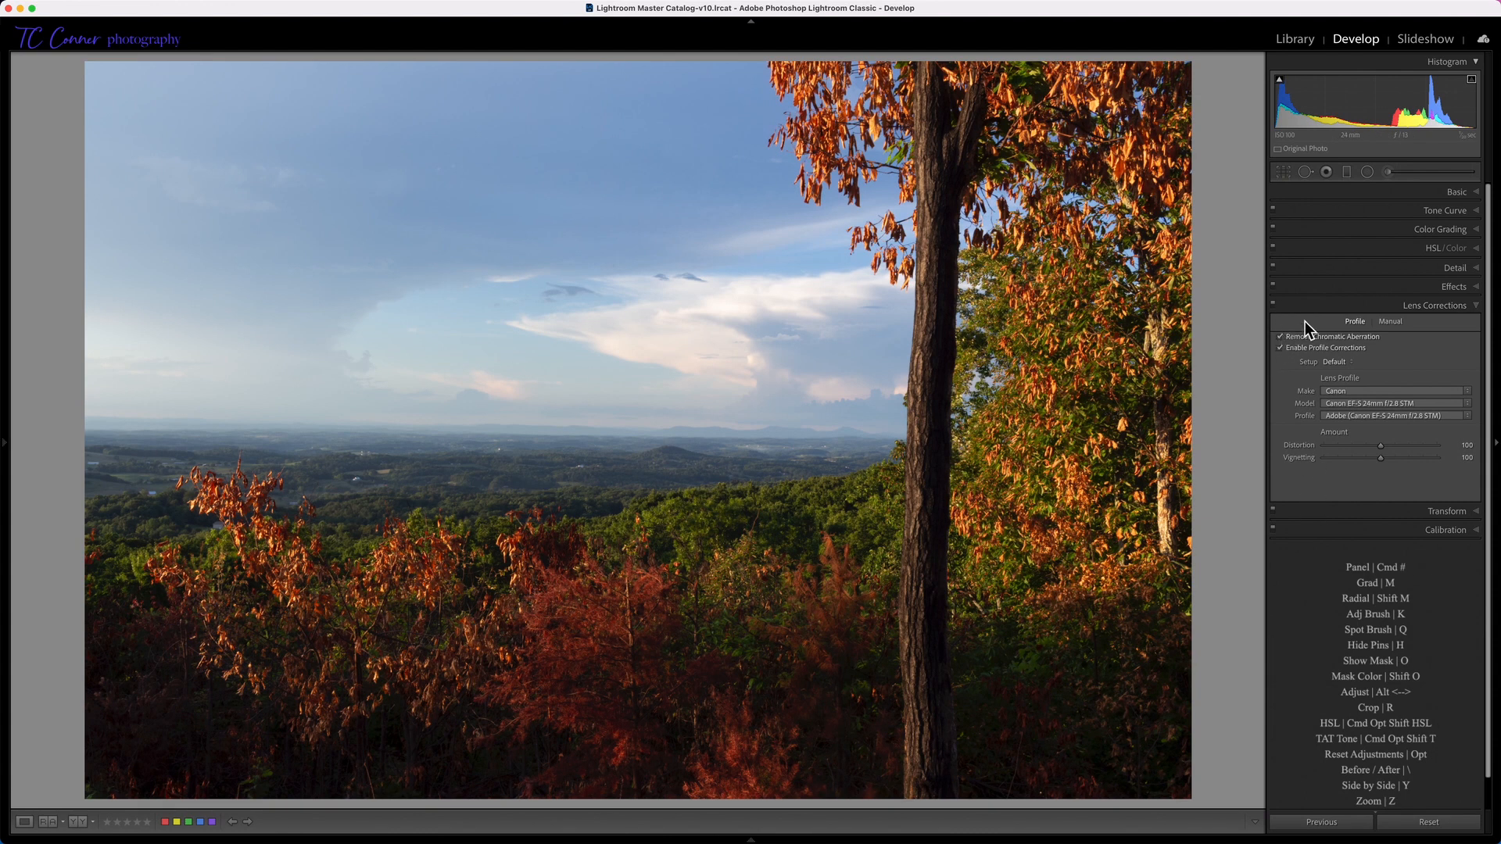
Look over the manual lens correction settings, return to the profile settings and collapse Lens Corrections
{"action": "left_click", "coordinate": [1392, 322]}
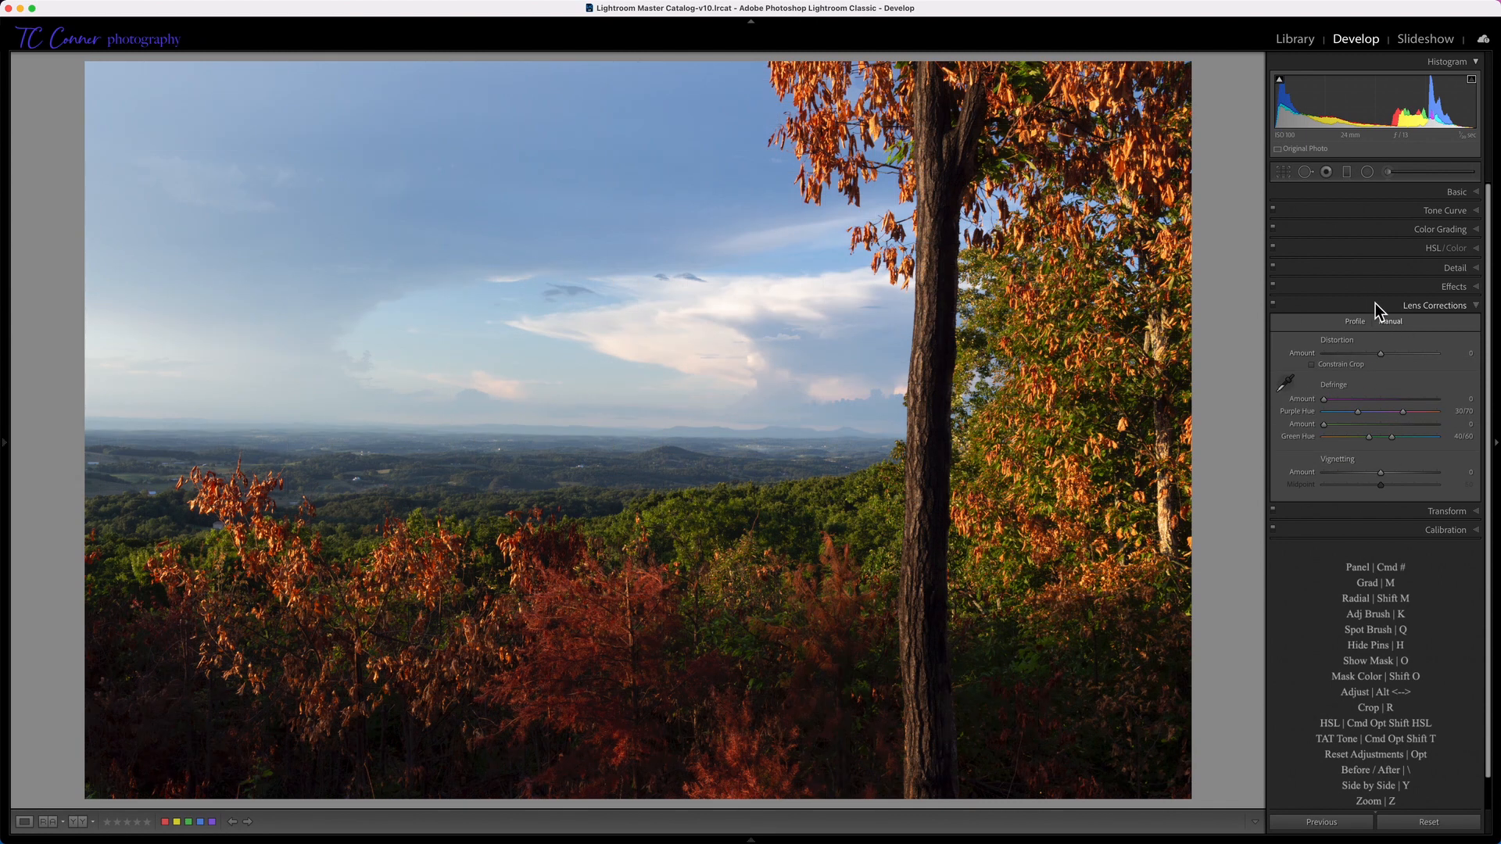
{"action": "left_click", "coordinate": [1348, 322]}
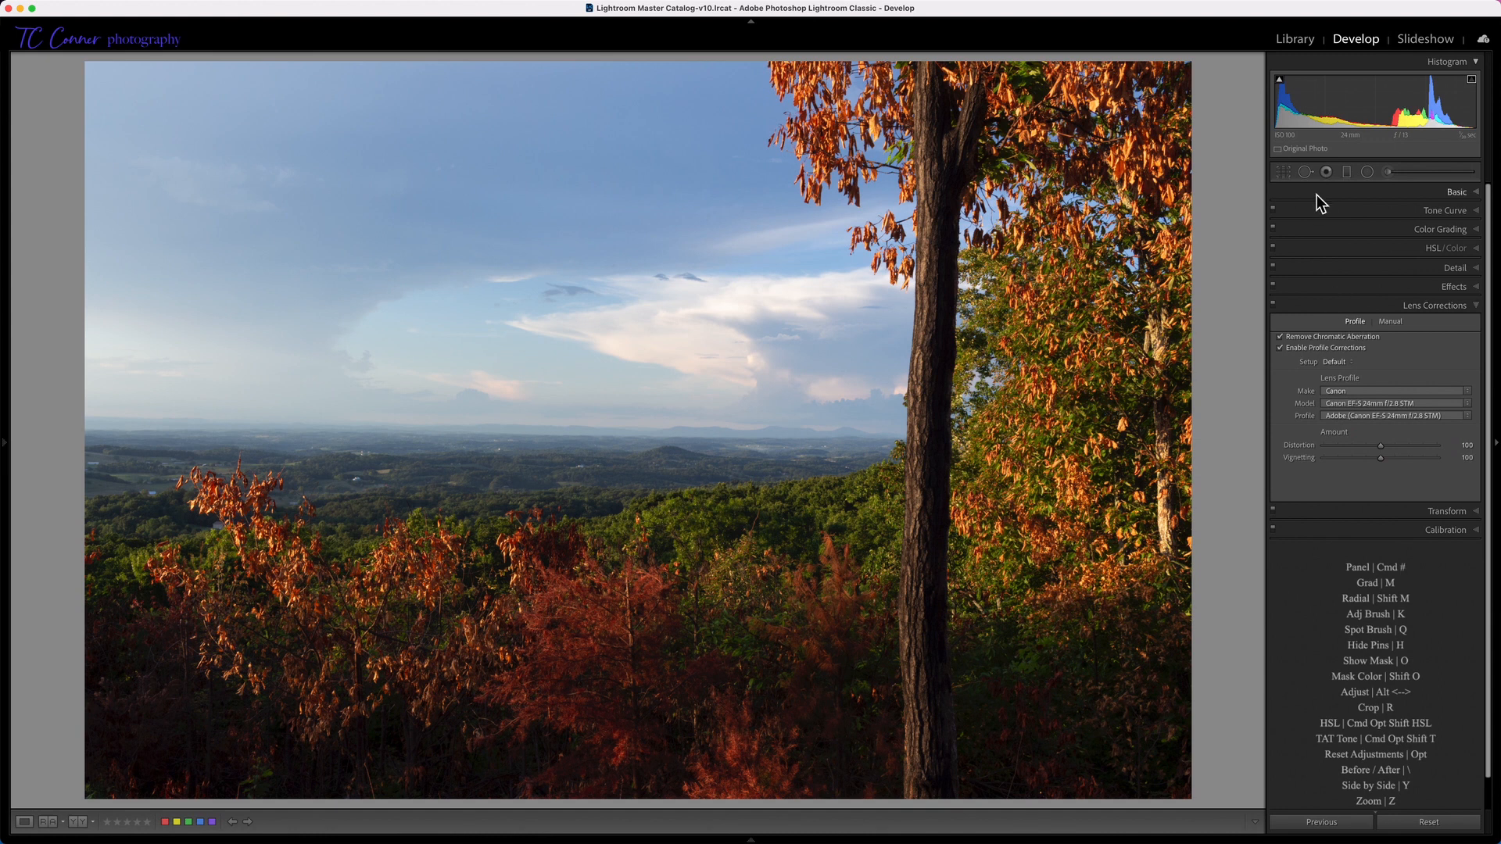
{"action": "left_click", "coordinate": [1315, 308]}
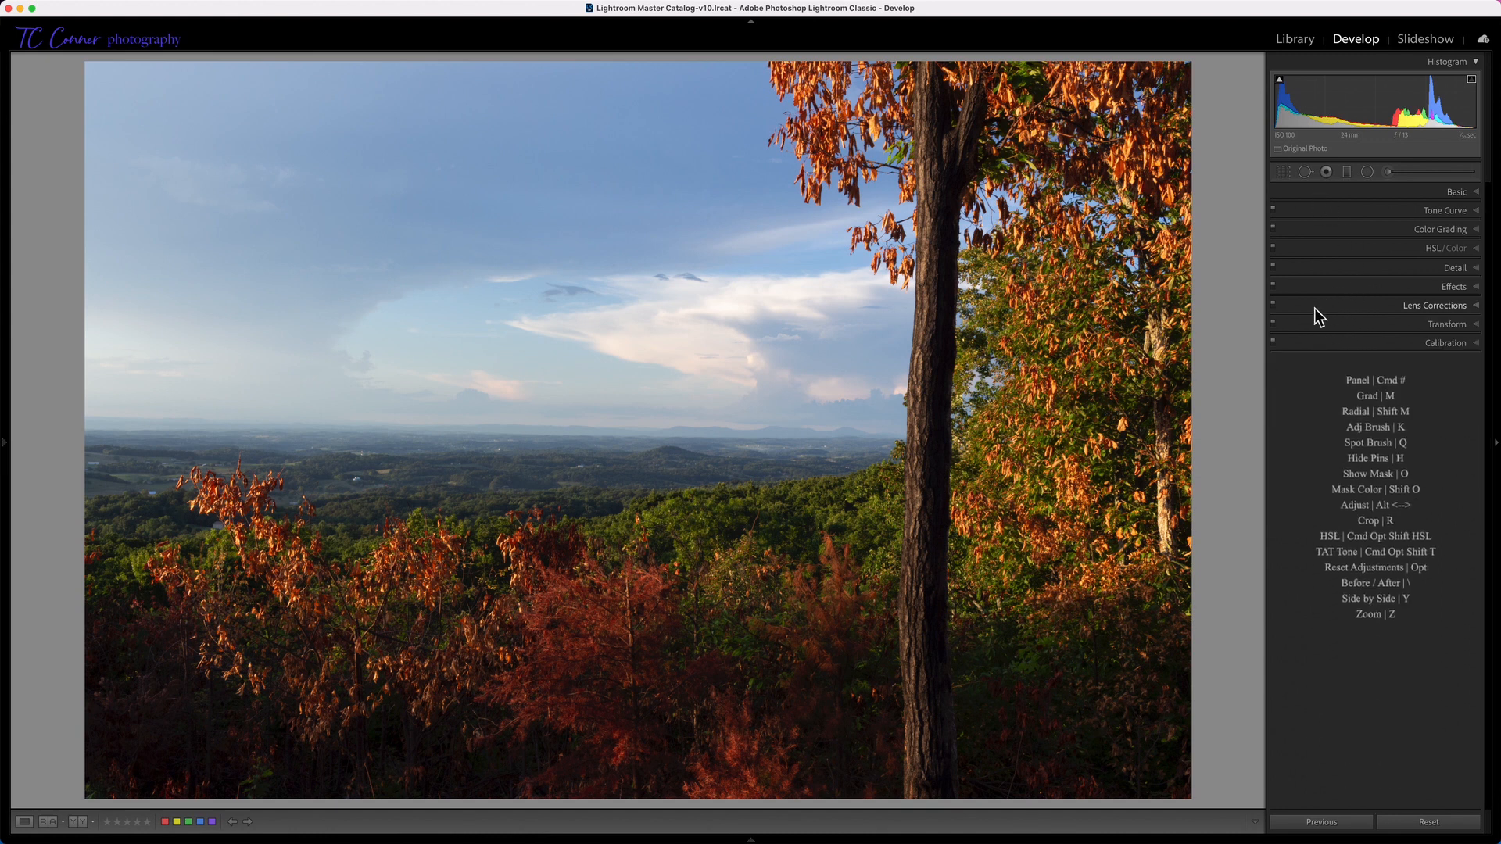
Try the Auto white balance preset and compare the photo before and after
{"action": "left_click", "coordinate": [1340, 192]}
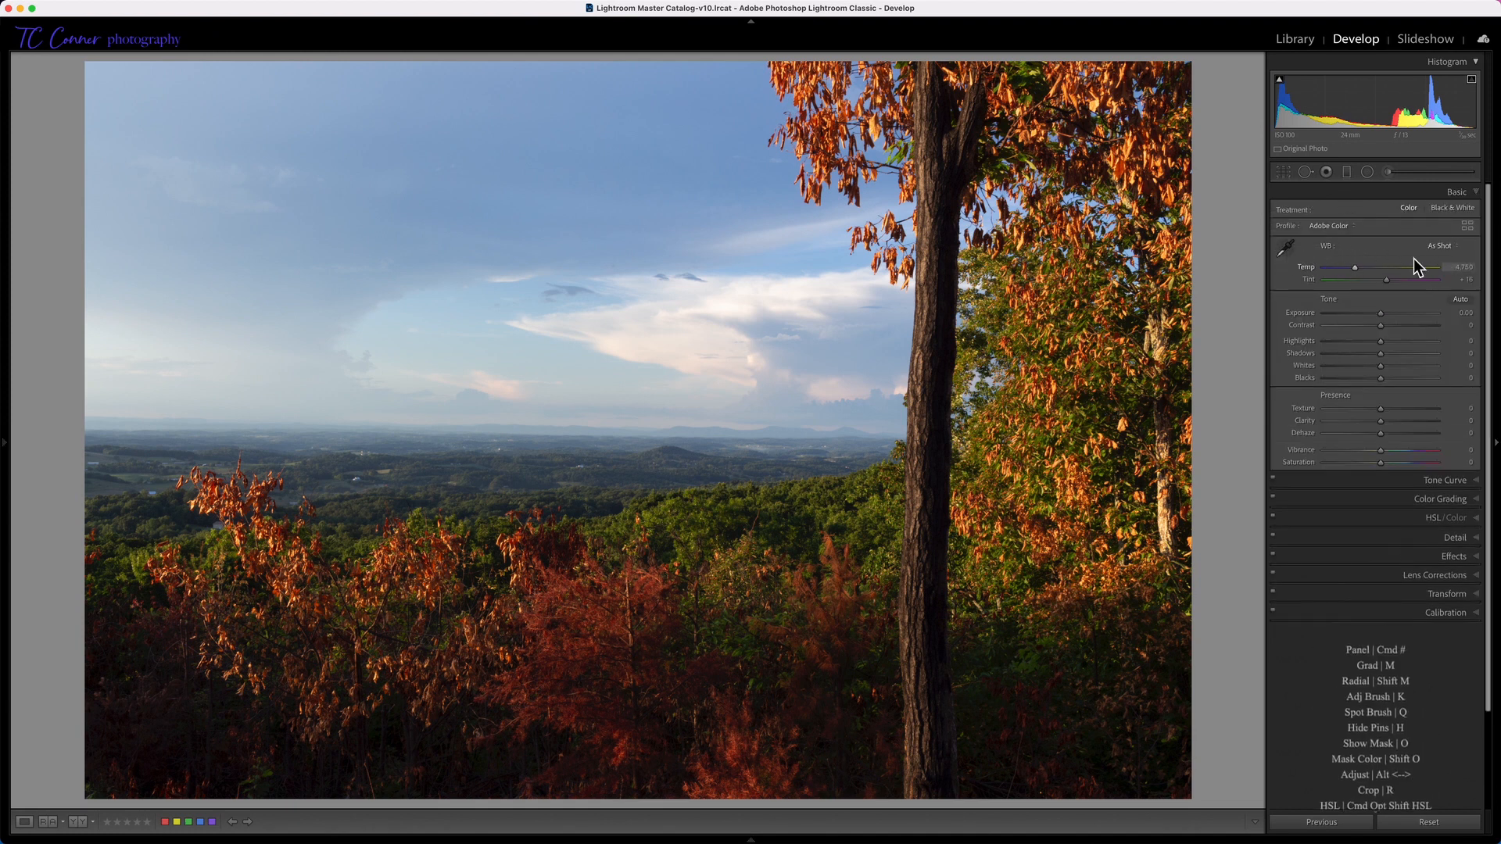
{"action": "left_click", "coordinate": [1458, 247]}
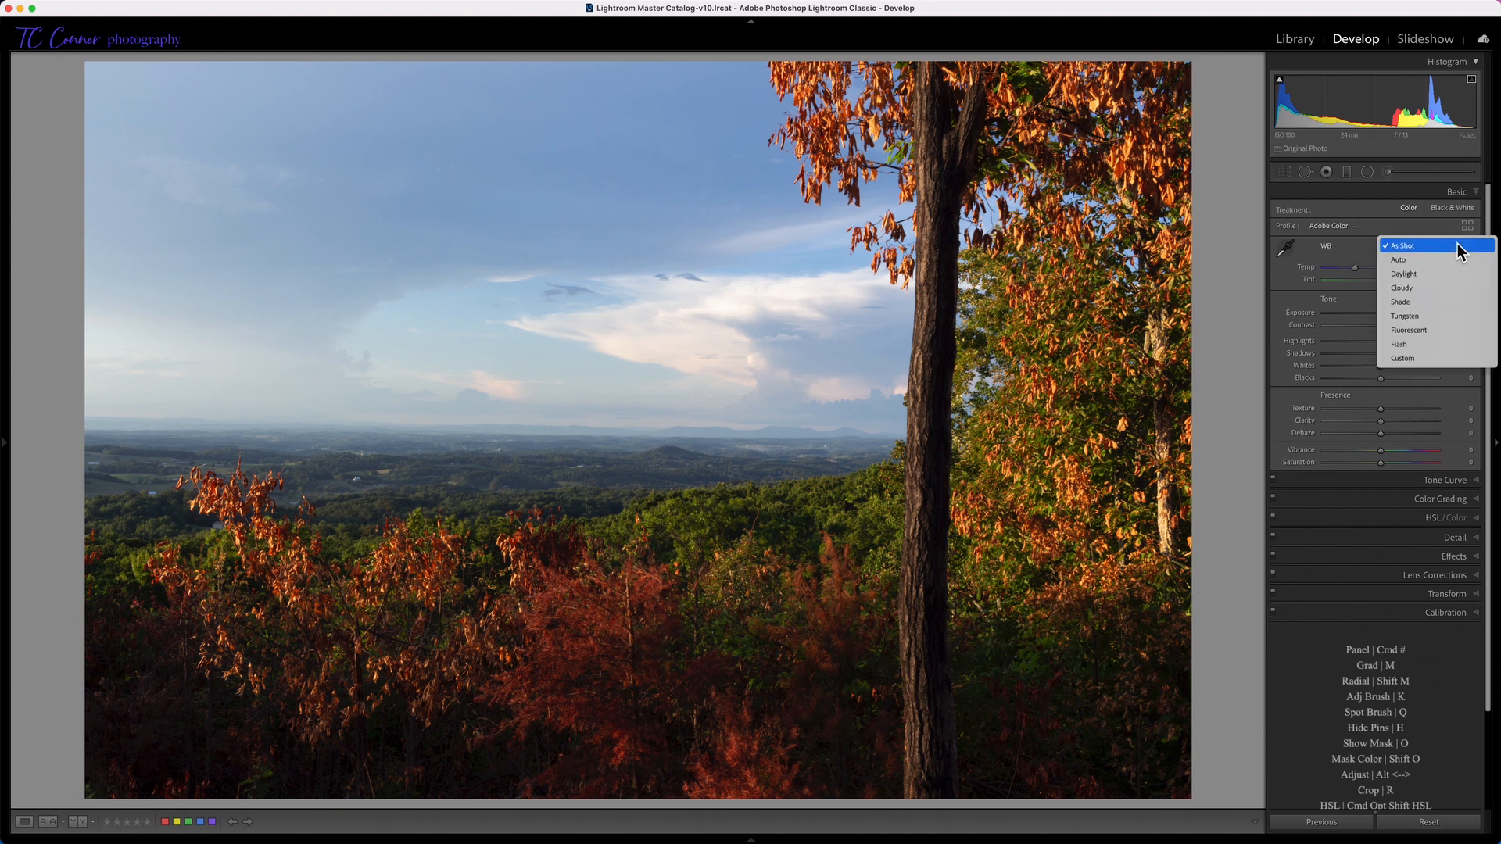
{"action": "left_click", "coordinate": [1409, 261]}
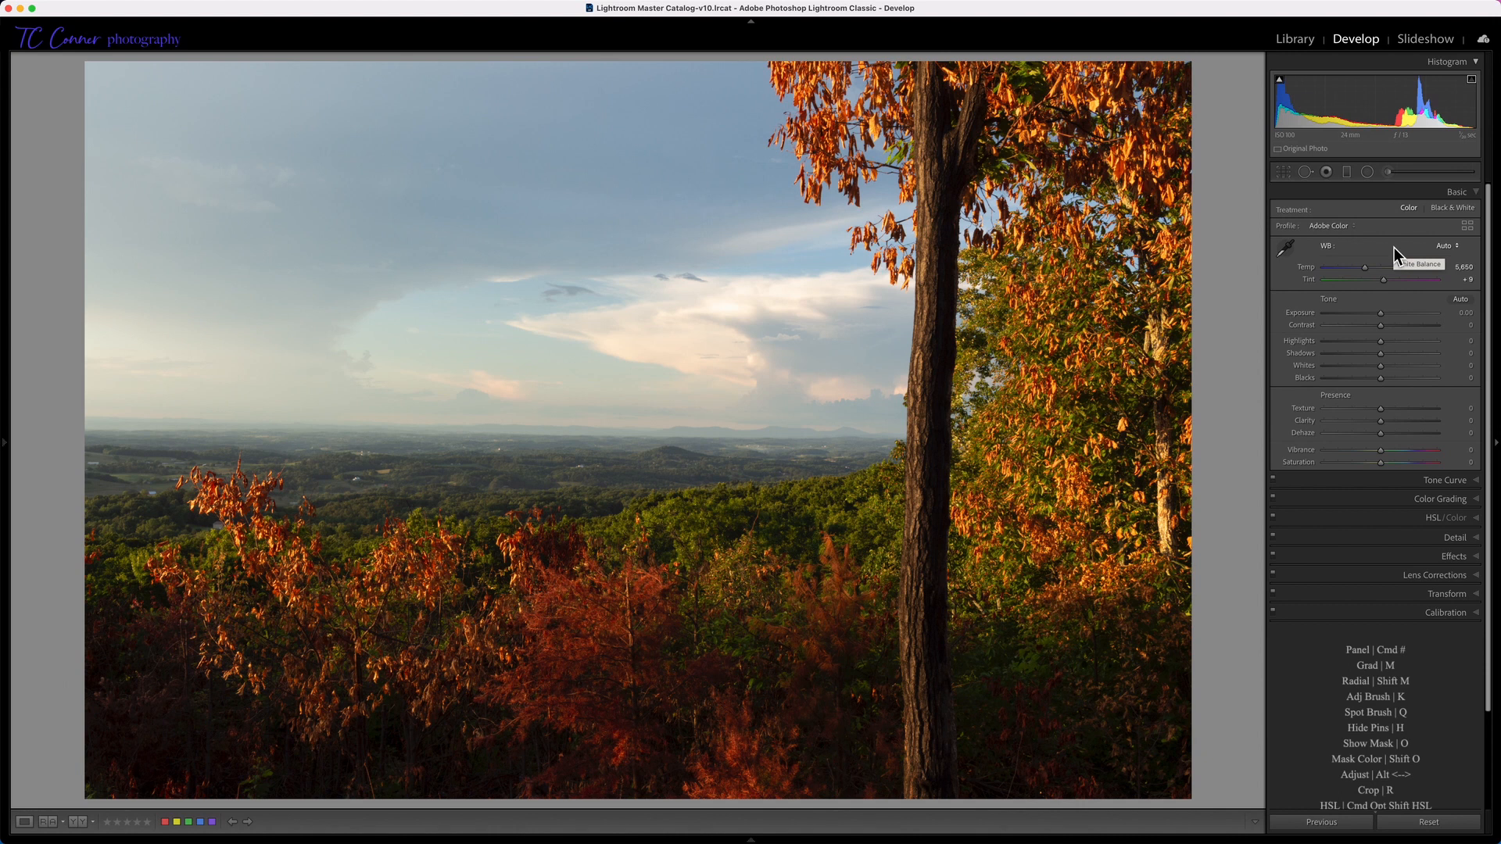
{"action": "key", "text": "backslash"}
{"action": "key", "text": "backslash"}
Try the Daylight white balance preset and return the white balance to As Shot
{"action": "left_click", "coordinate": [1459, 247]}
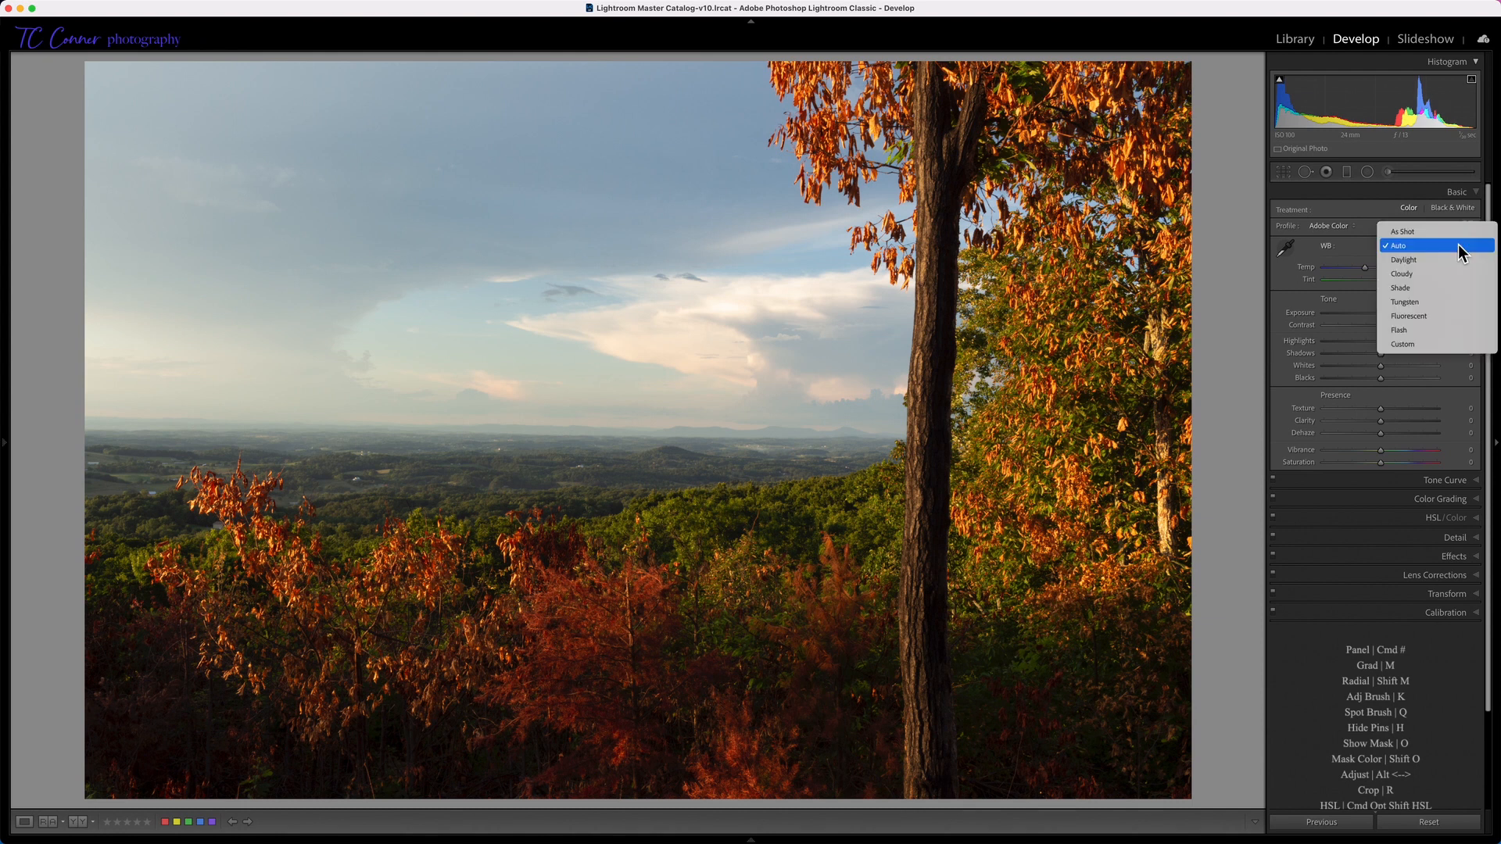
{"action": "left_click", "coordinate": [1422, 260]}
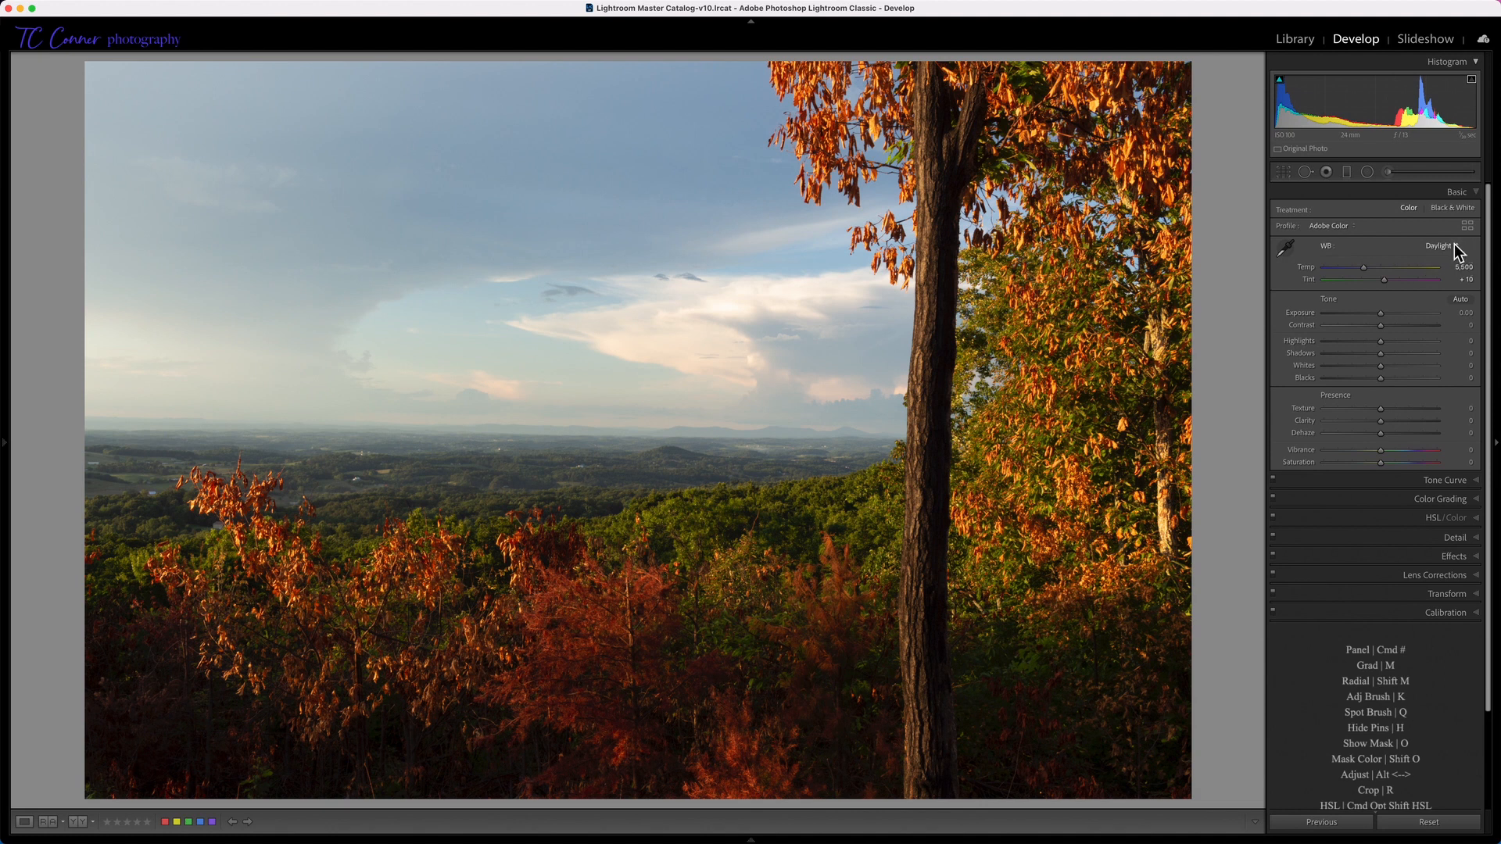
{"action": "left_click", "coordinate": [1456, 247]}
{"action": "left_click", "coordinate": [1409, 218]}
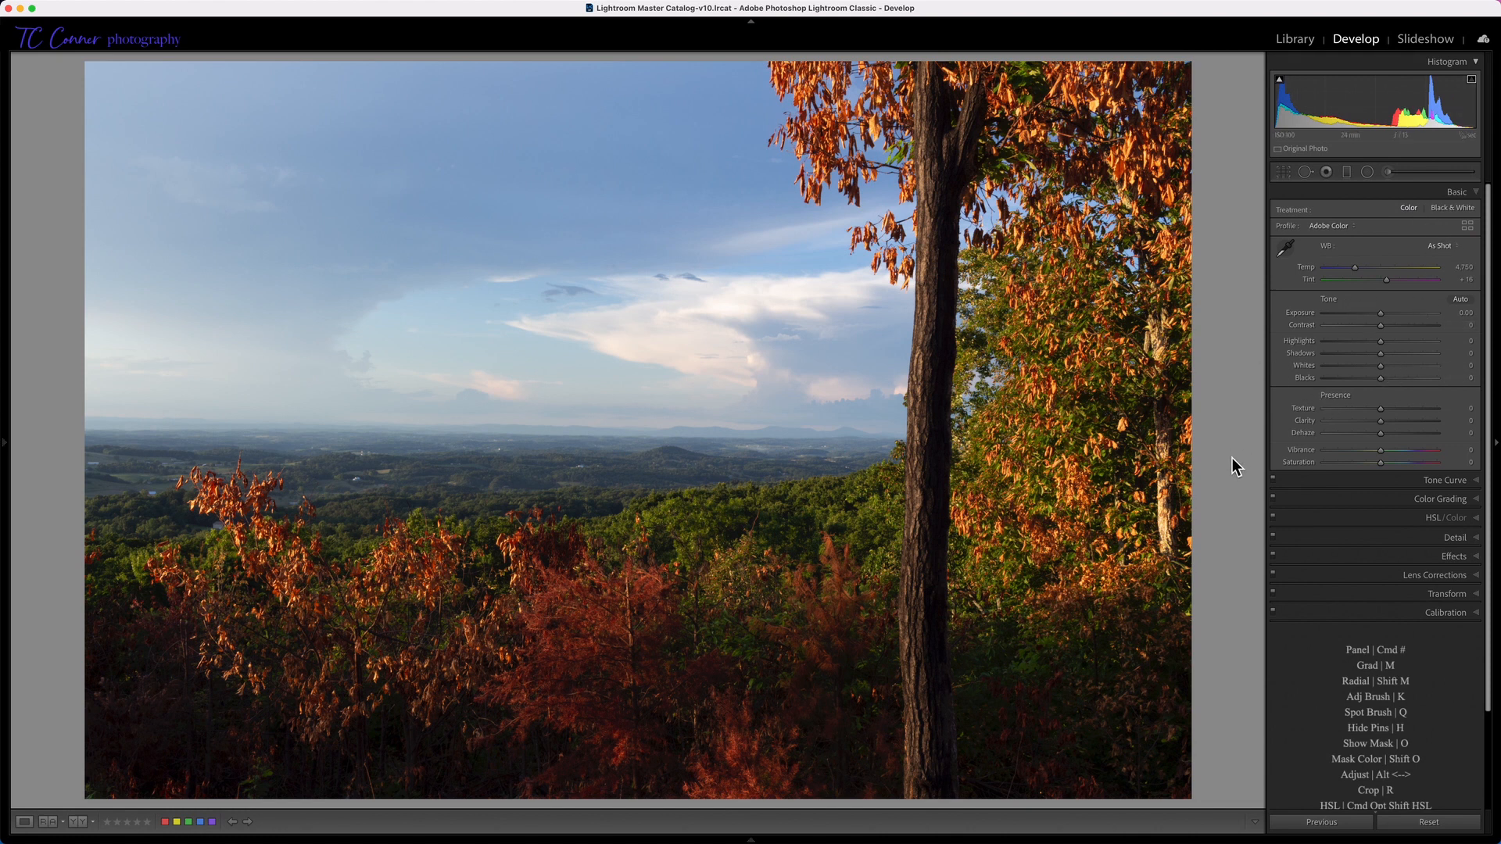
Check the photo's file information overlay, hide it again and apply the Adobe Landscape profile
{"action": "key", "text": "i"}
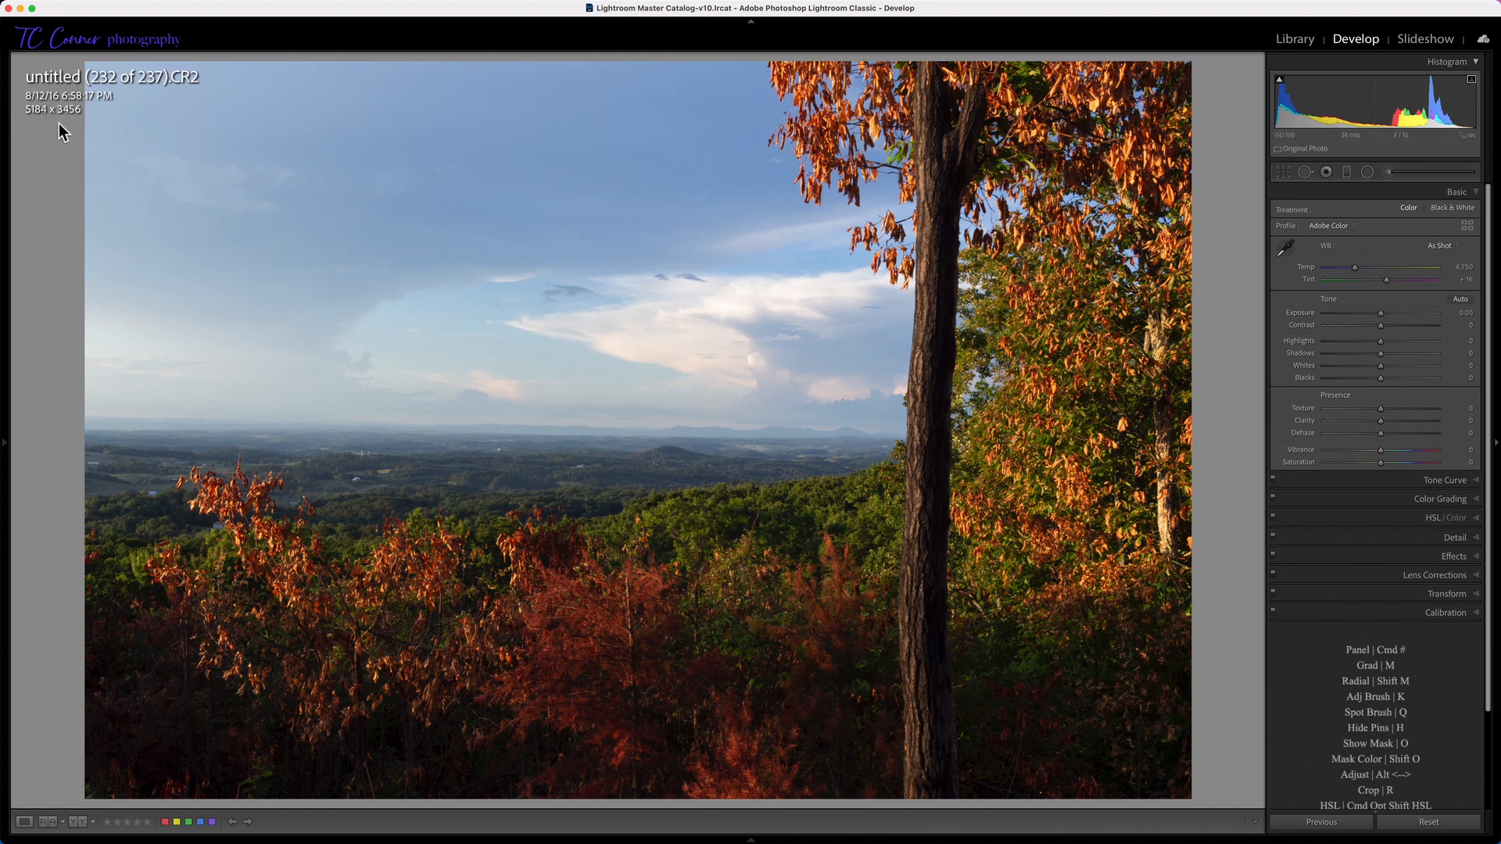
{"action": "key", "text": "i"}
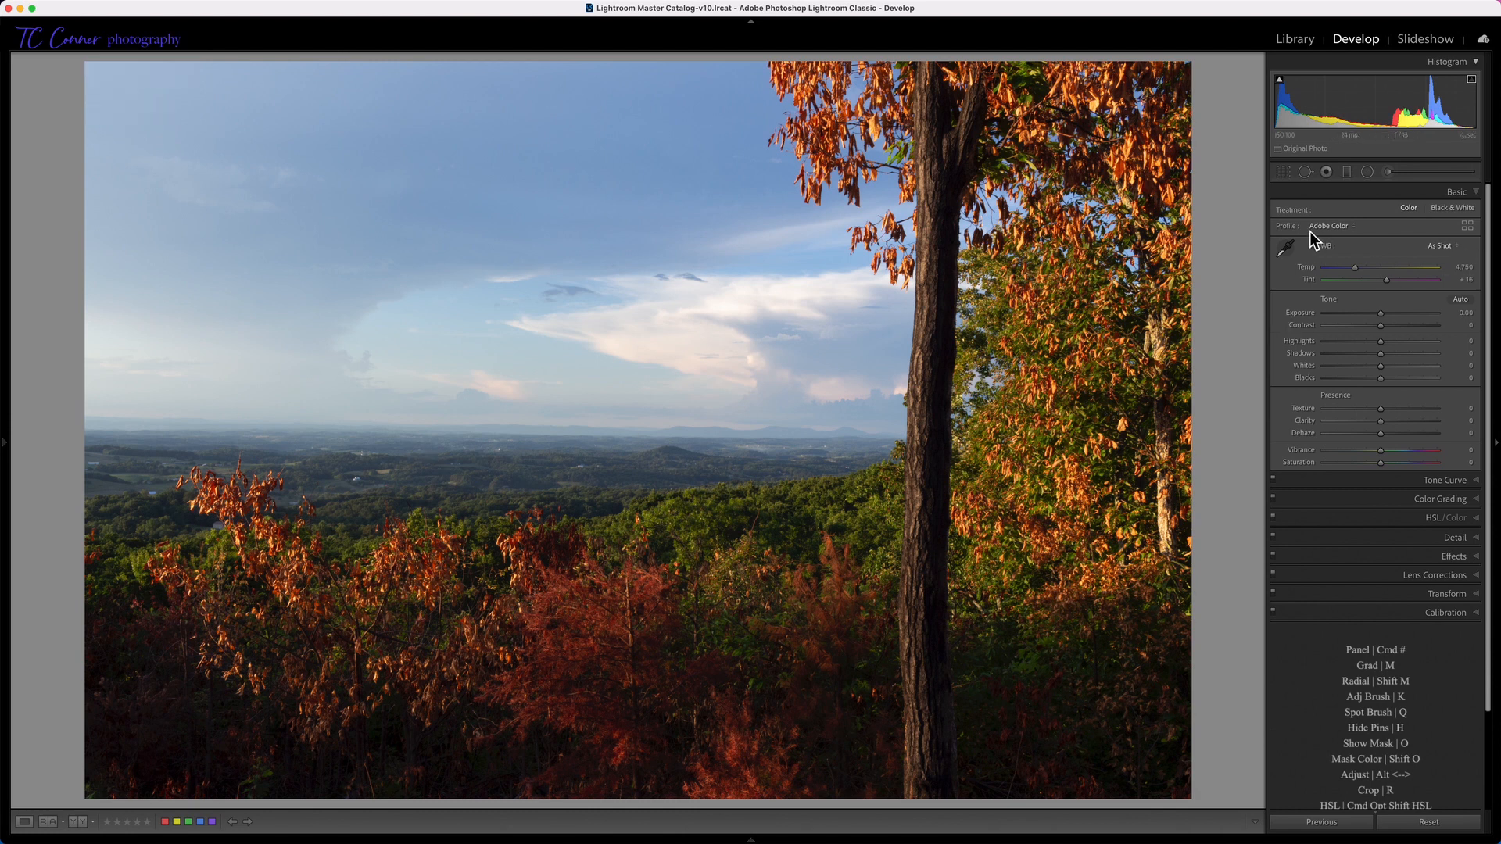
{"action": "left_click", "coordinate": [1354, 226]}
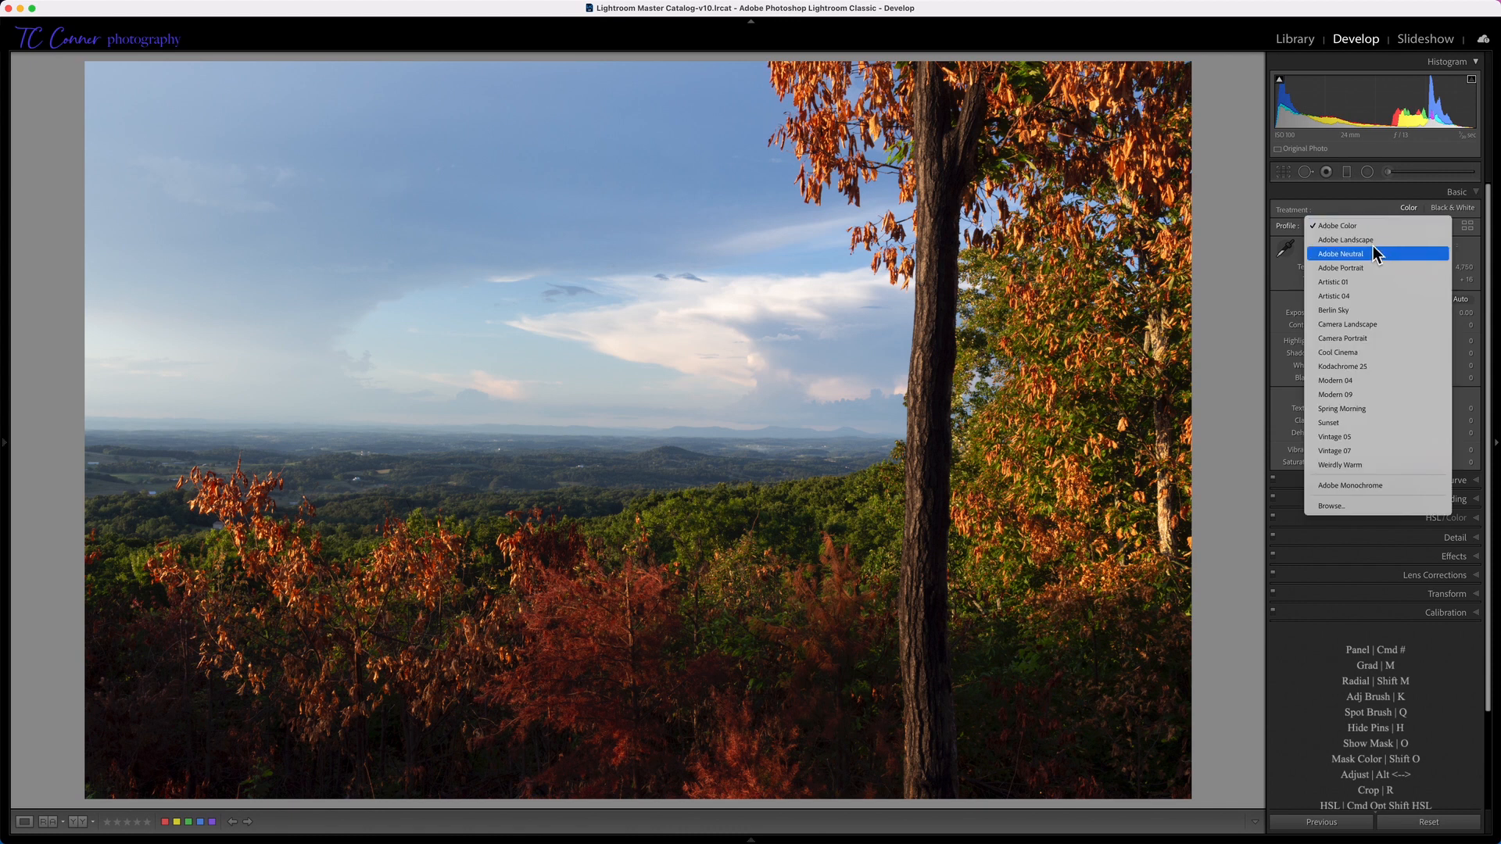
{"action": "left_click", "coordinate": [1355, 243]}
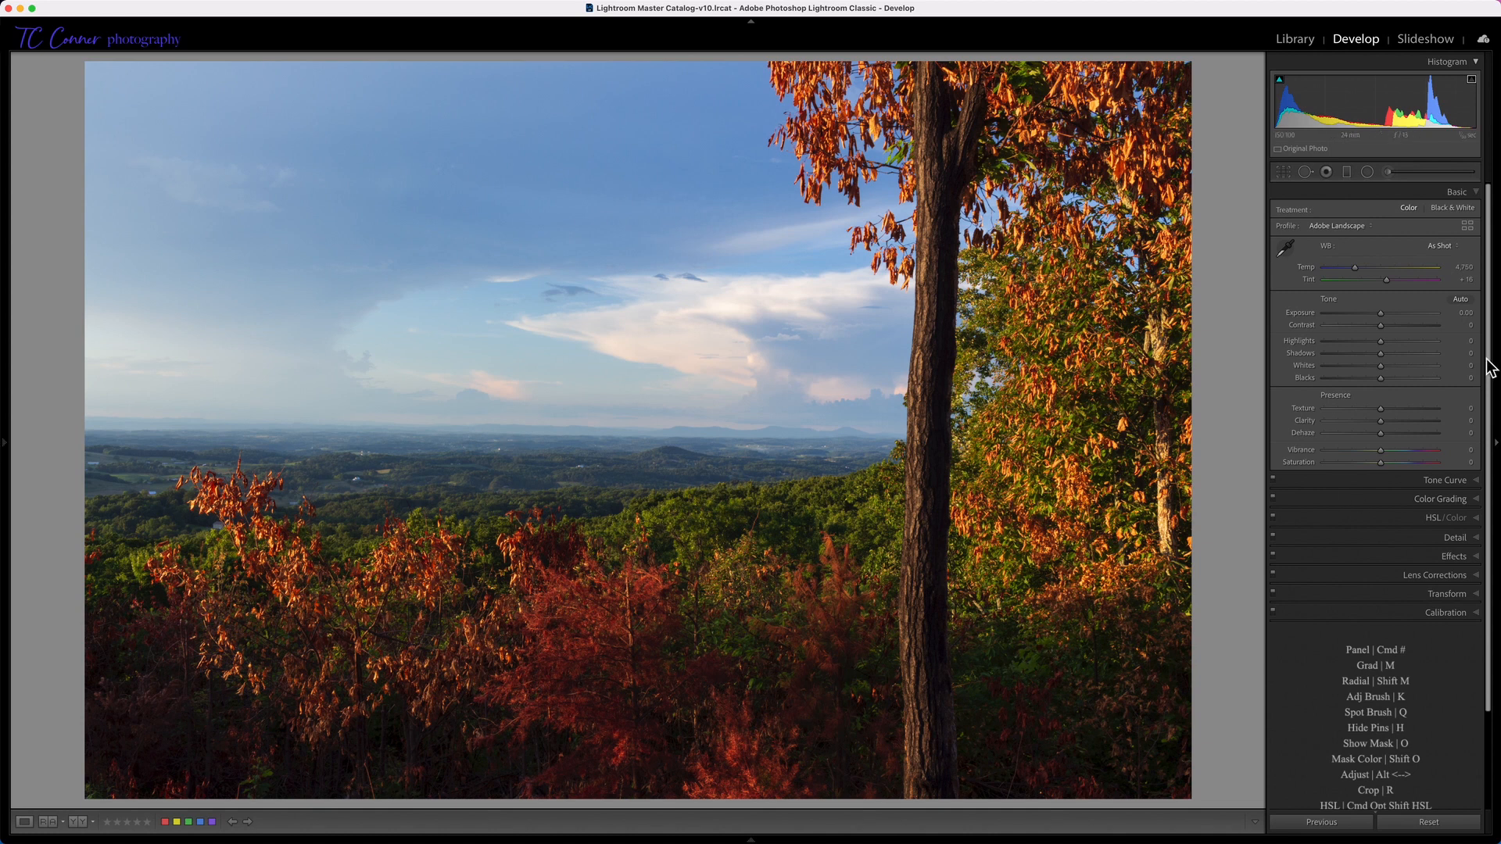
Crop the photo to a 16 x 9 aspect ratio and straighten it automatically
{"action": "left_click", "coordinate": [1282, 170]}
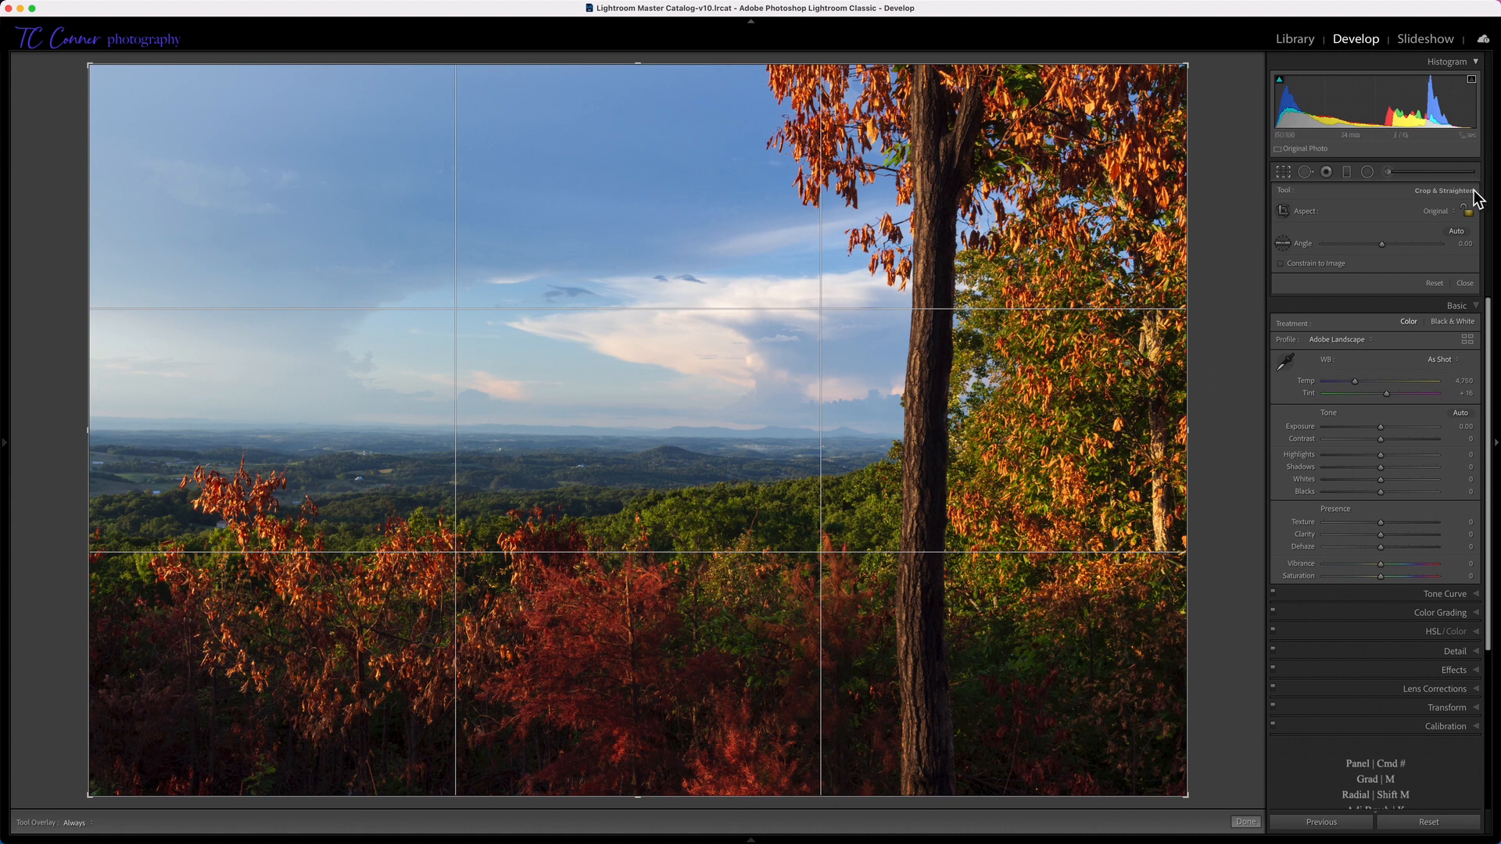
{"action": "left_click", "coordinate": [1453, 214]}
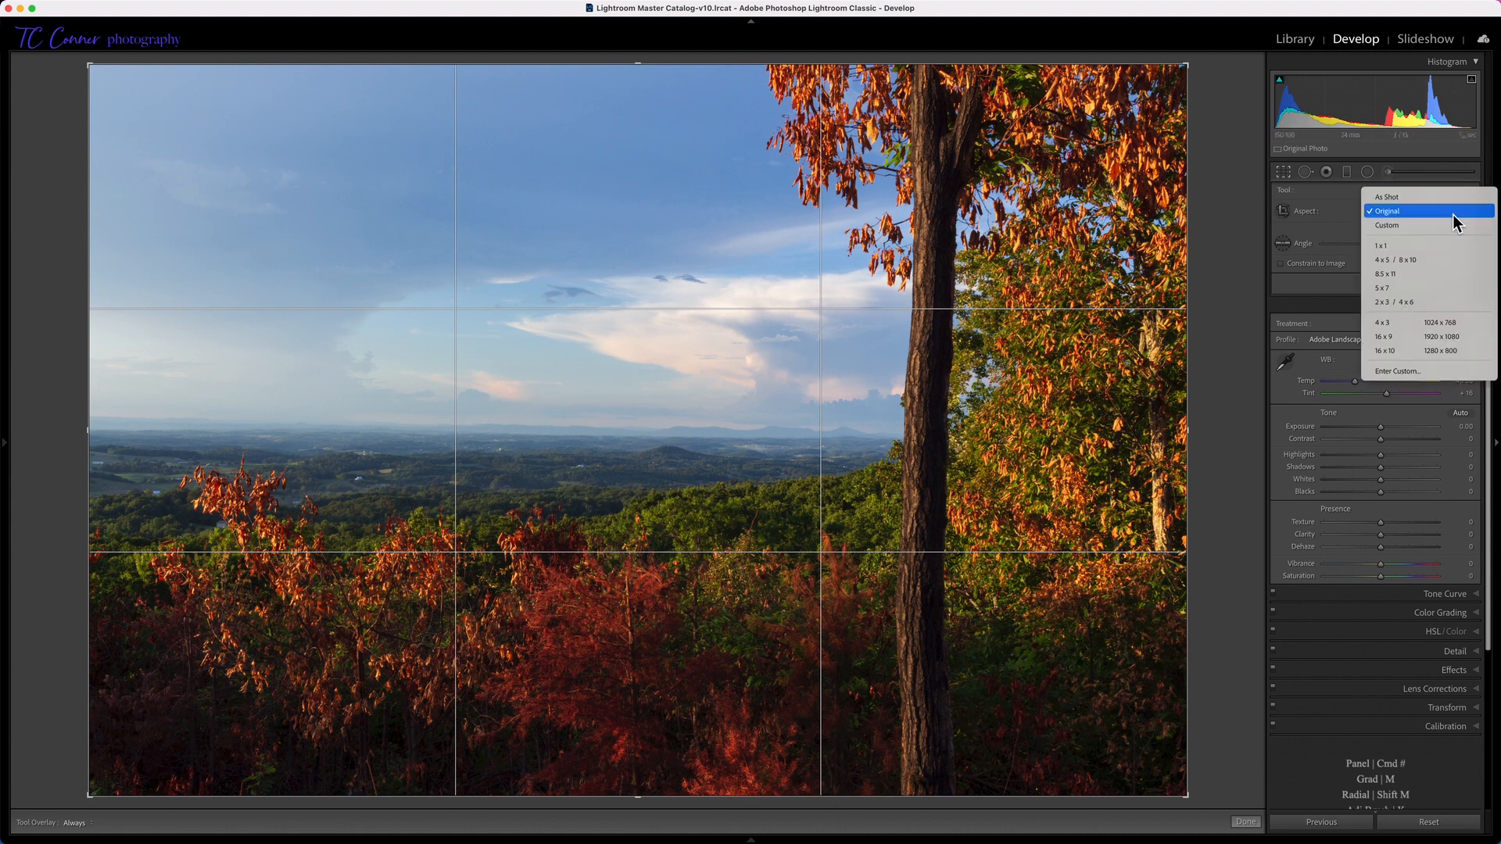
{"action": "left_click", "coordinate": [1401, 336]}
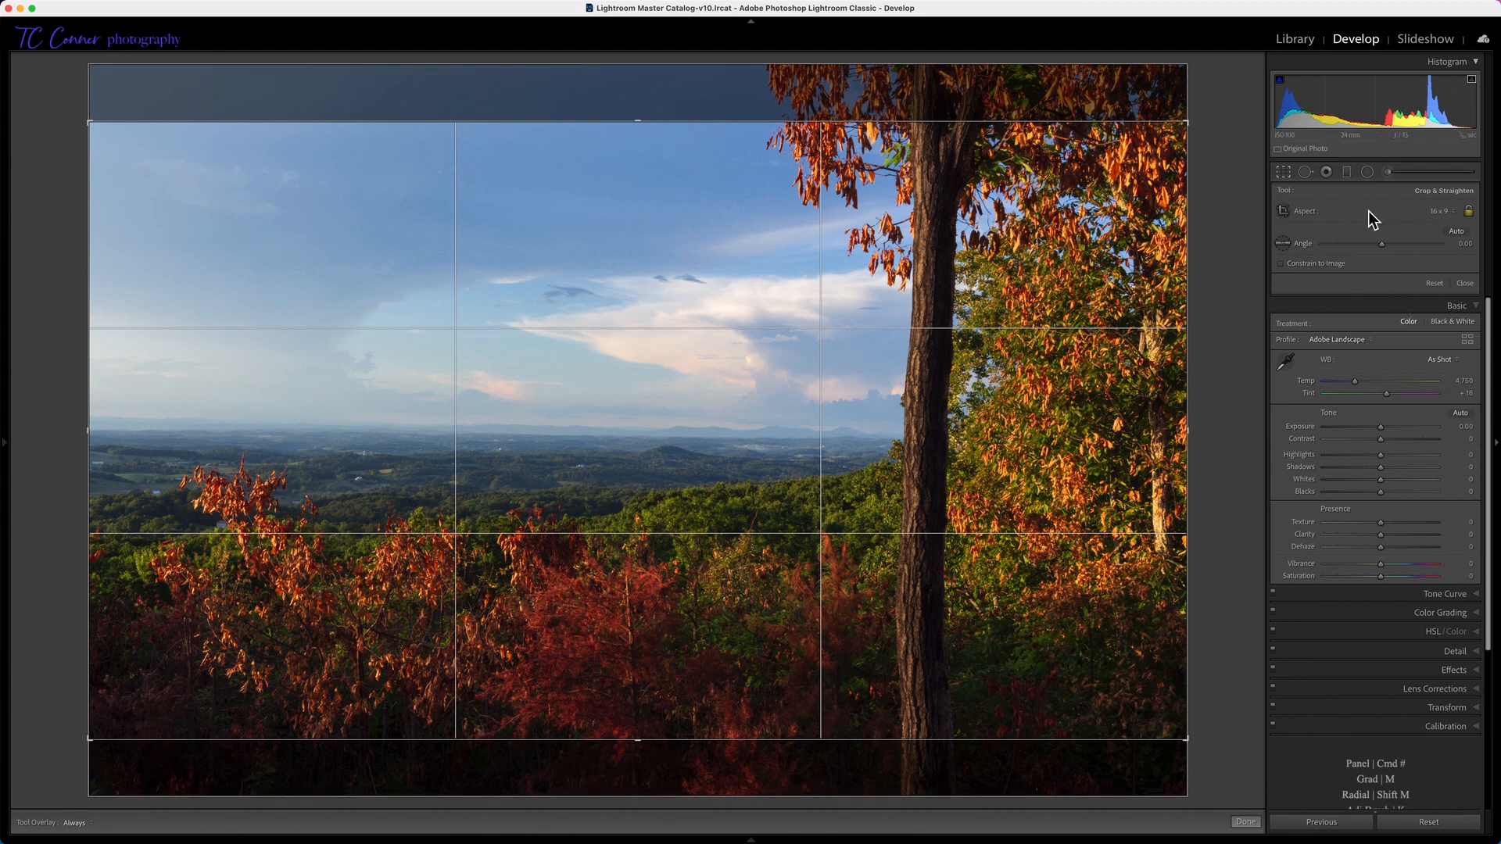
{"action": "left_click", "coordinate": [1455, 233]}
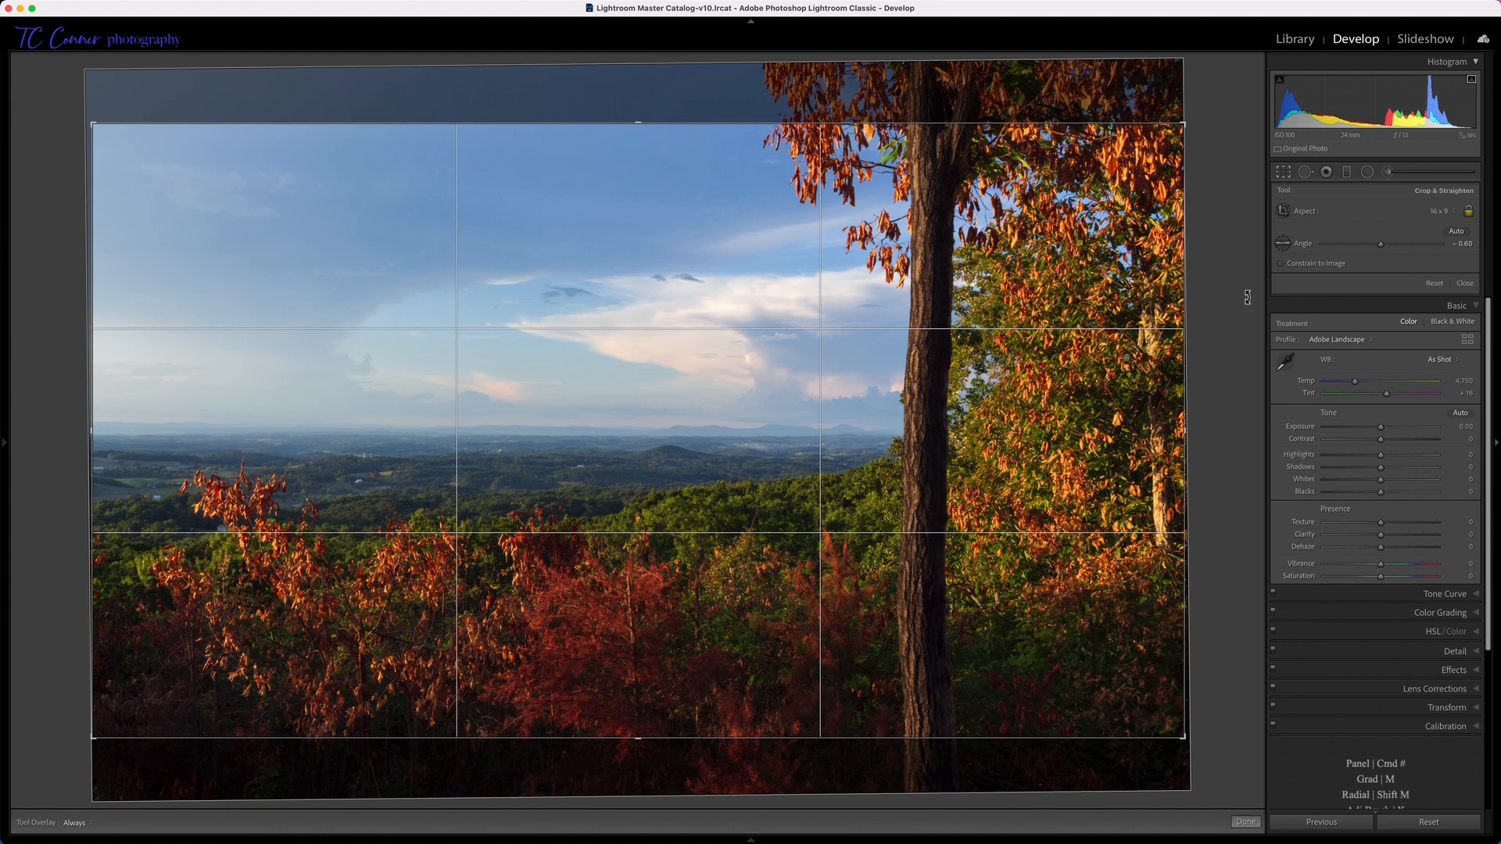
{"action": "key", "text": "Return"}
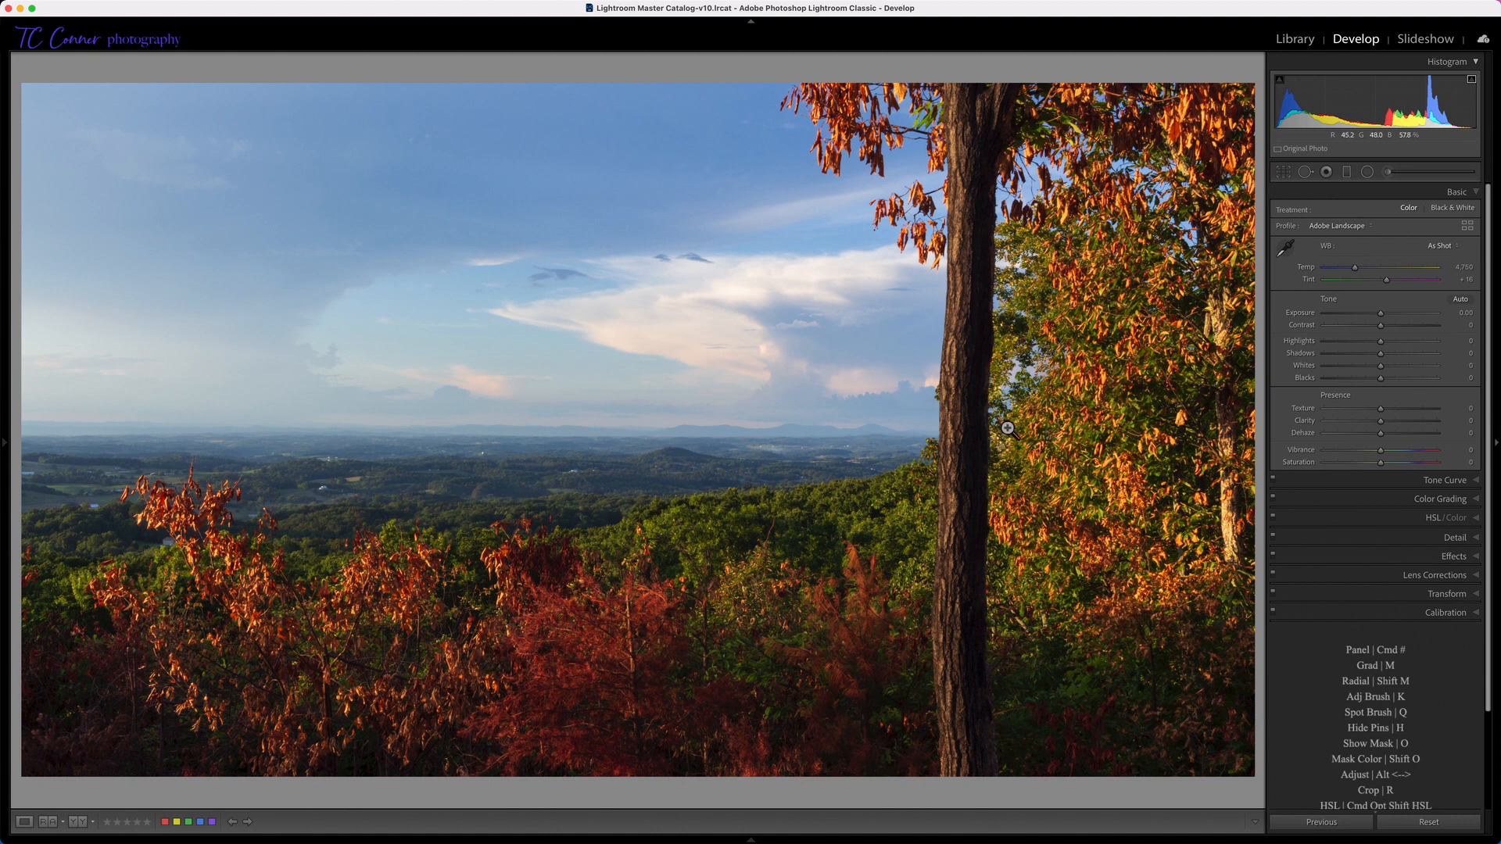
Try the automatic tone adjustment on the whole photo
{"action": "left_click", "coordinate": [1460, 300]}
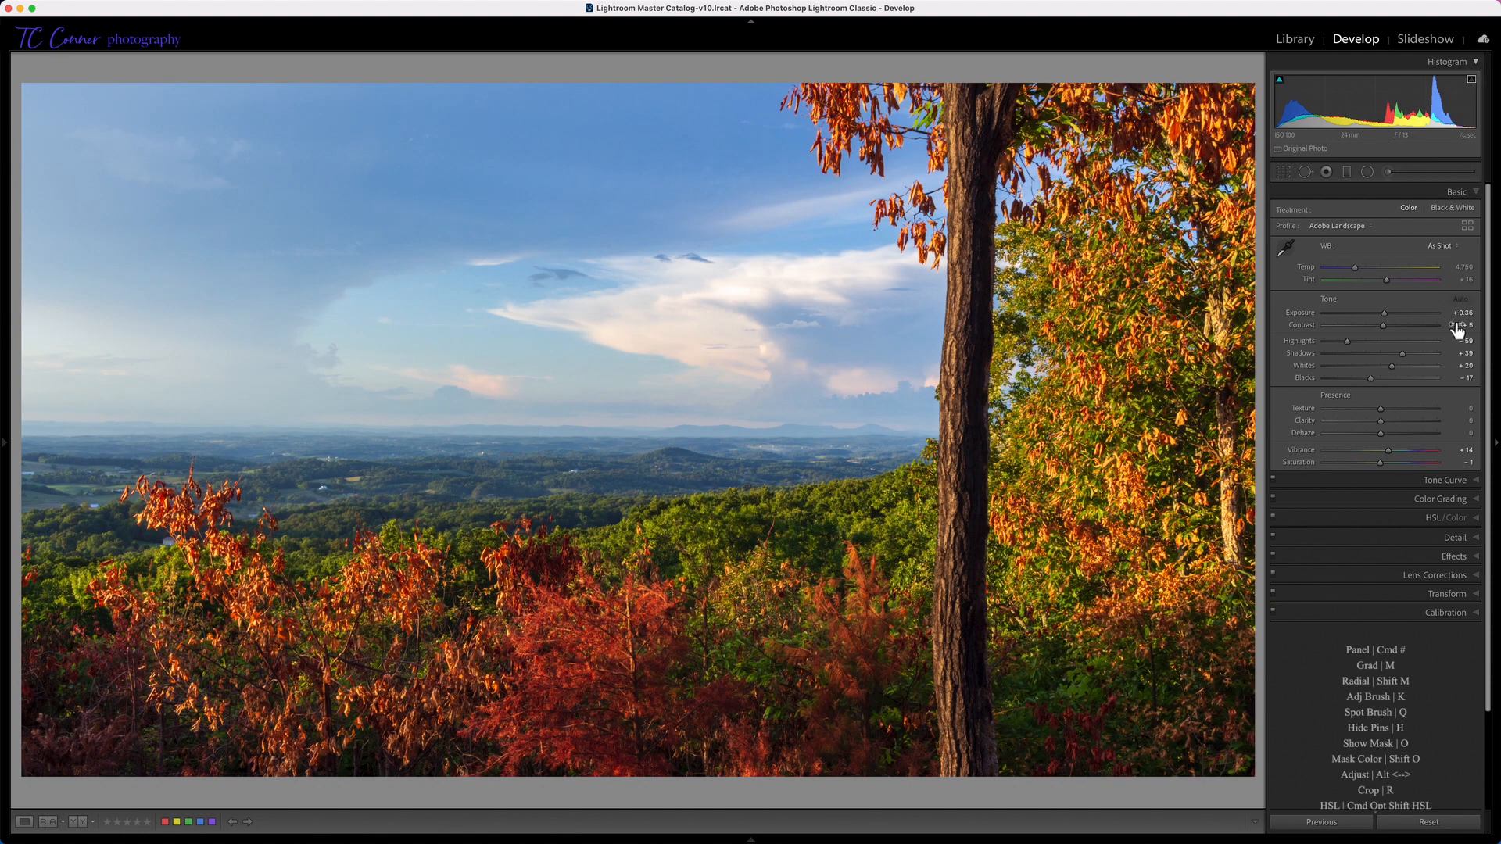
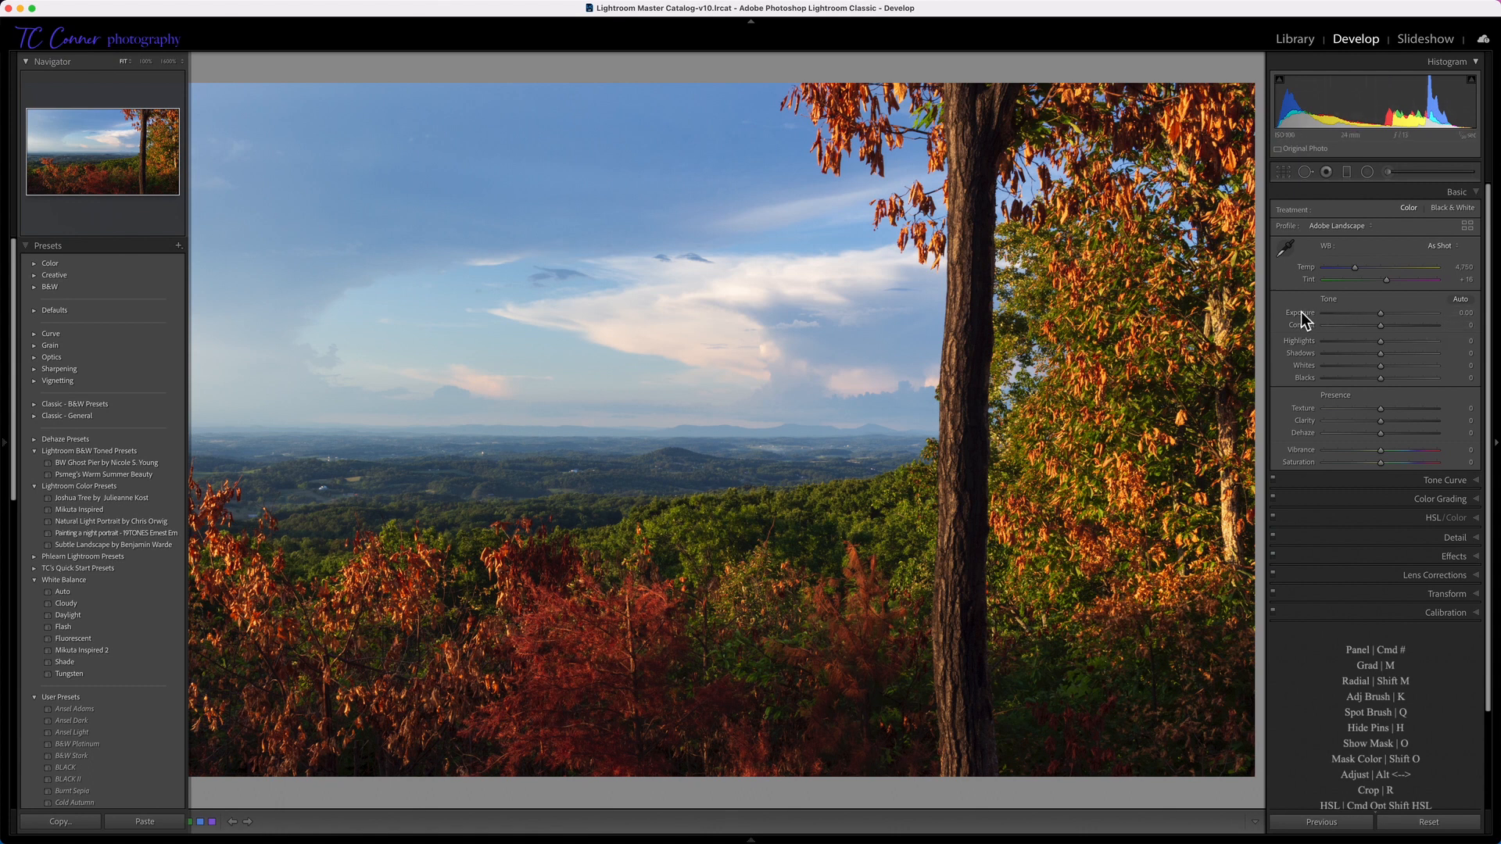
Set Exposure to its automatic value and lower Highlights to -100, hiding the presets for a larger view
{"action": "double_click", "coordinate": [1301, 312], "text": "shift"}
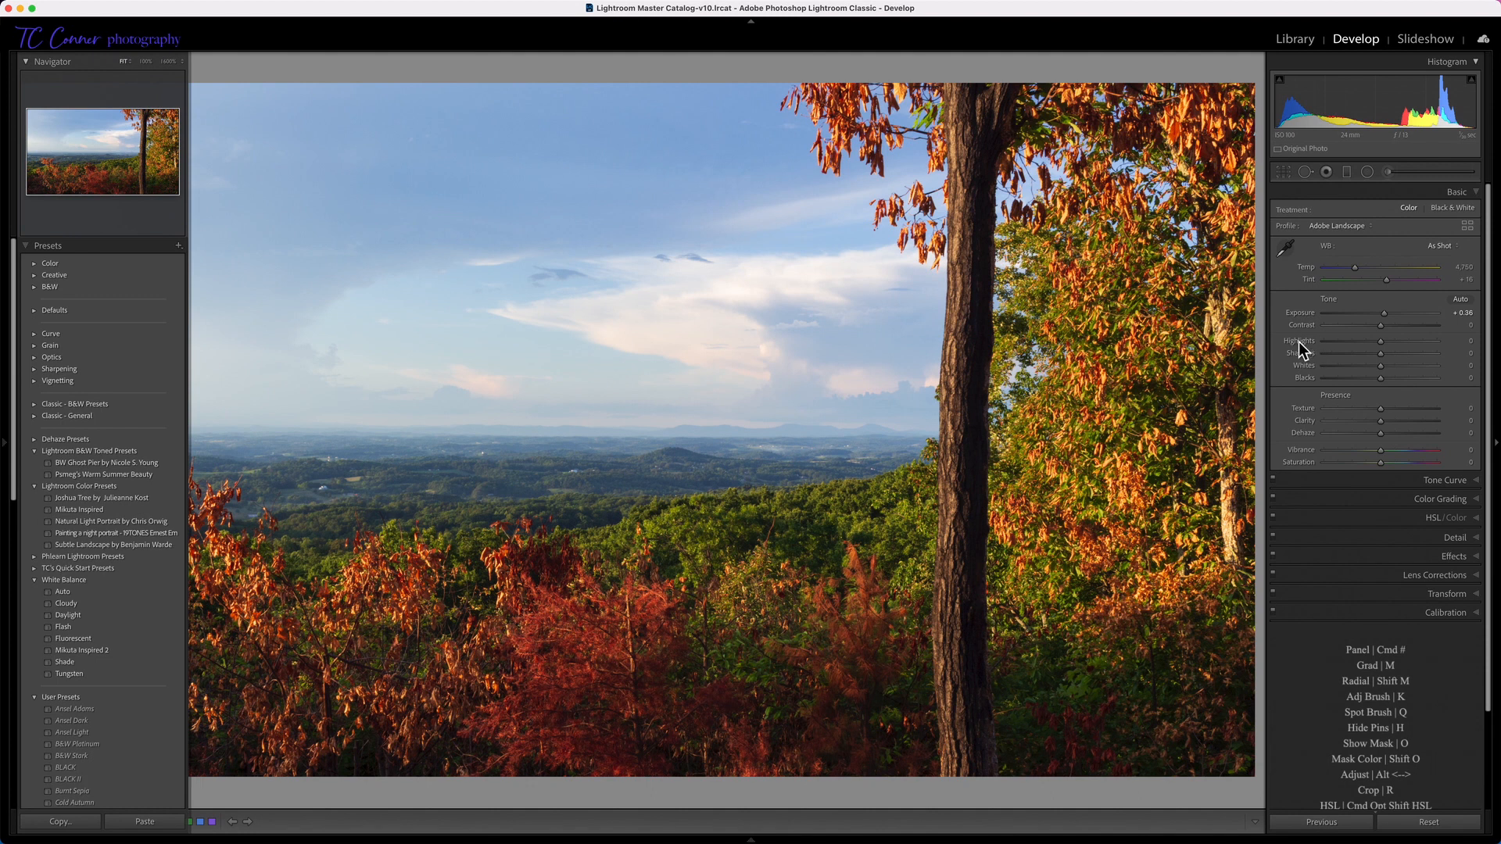
{"action": "left_click_drag", "start_coordinate": [1302, 349], "coordinate": [1300, 349]}
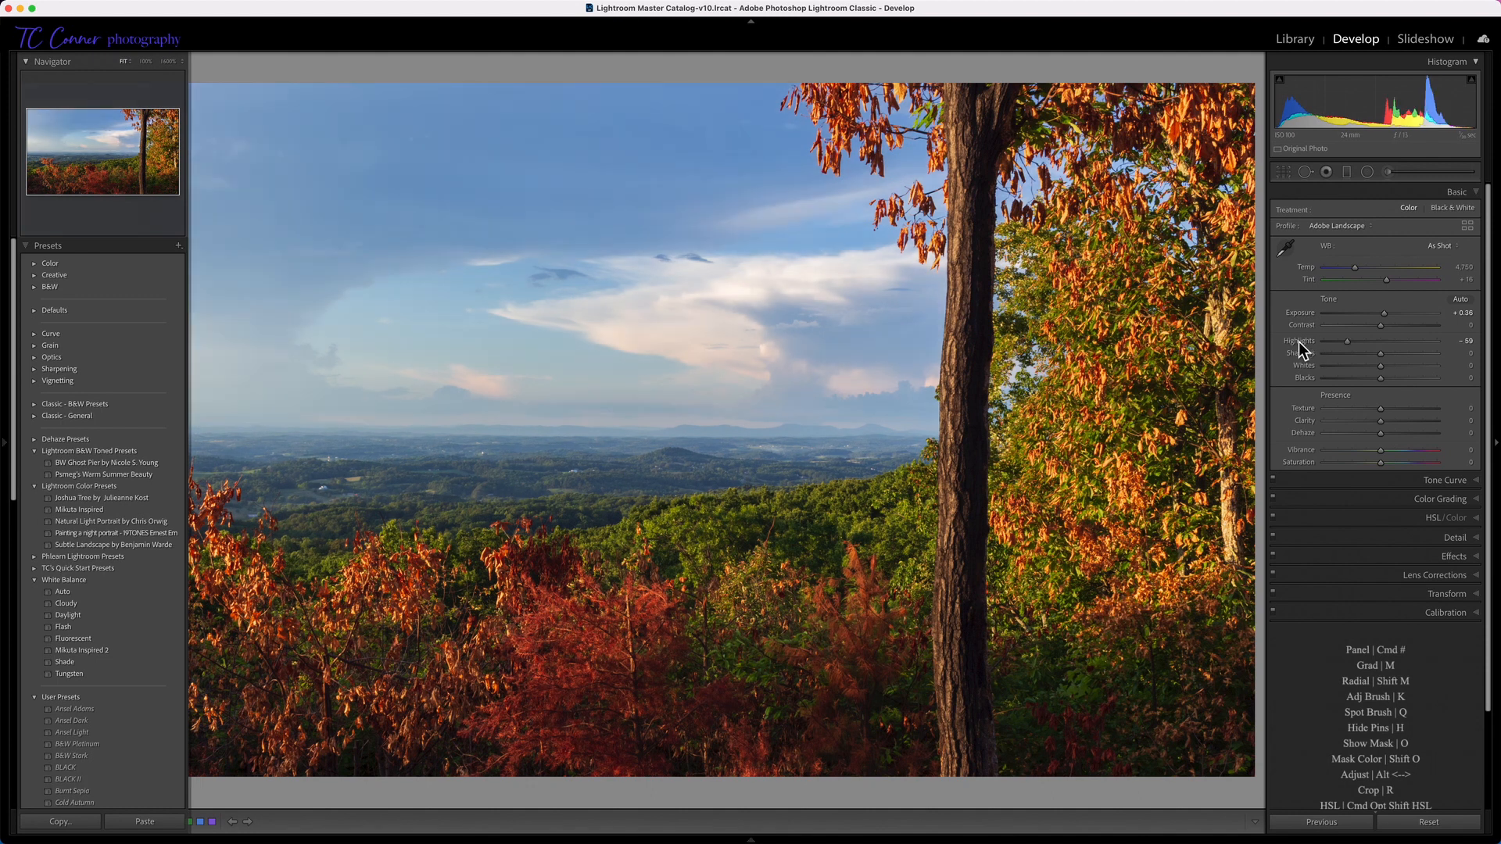
{"action": "key", "text": "F7"}
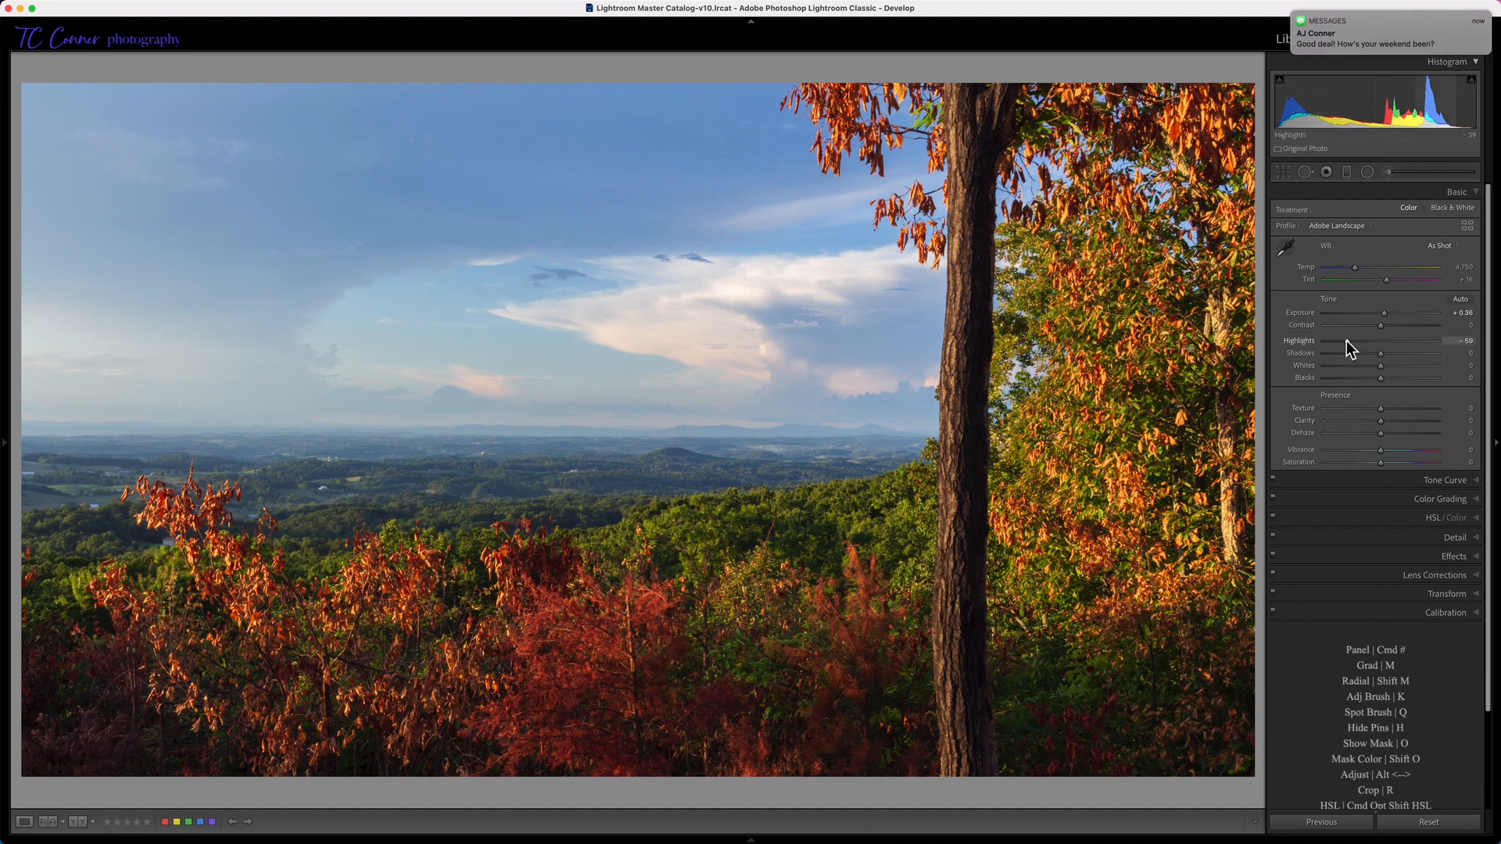
{"action": "left_click_drag", "start_coordinate": [1345, 340], "coordinate": [1343, 340]}
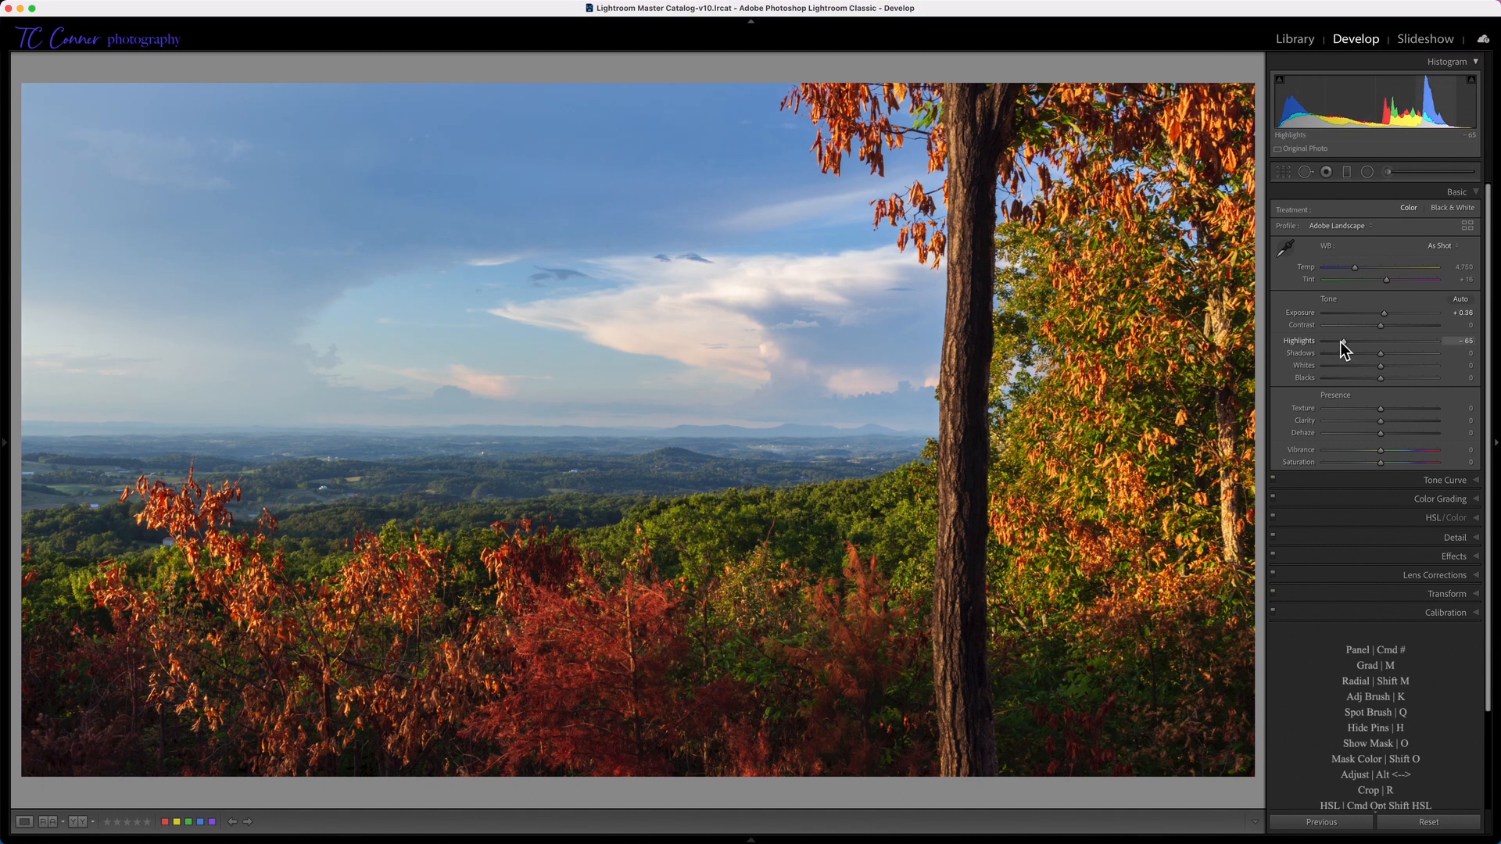
{"action": "left_click_drag", "start_coordinate": [1343, 341], "coordinate": [1312, 345]}
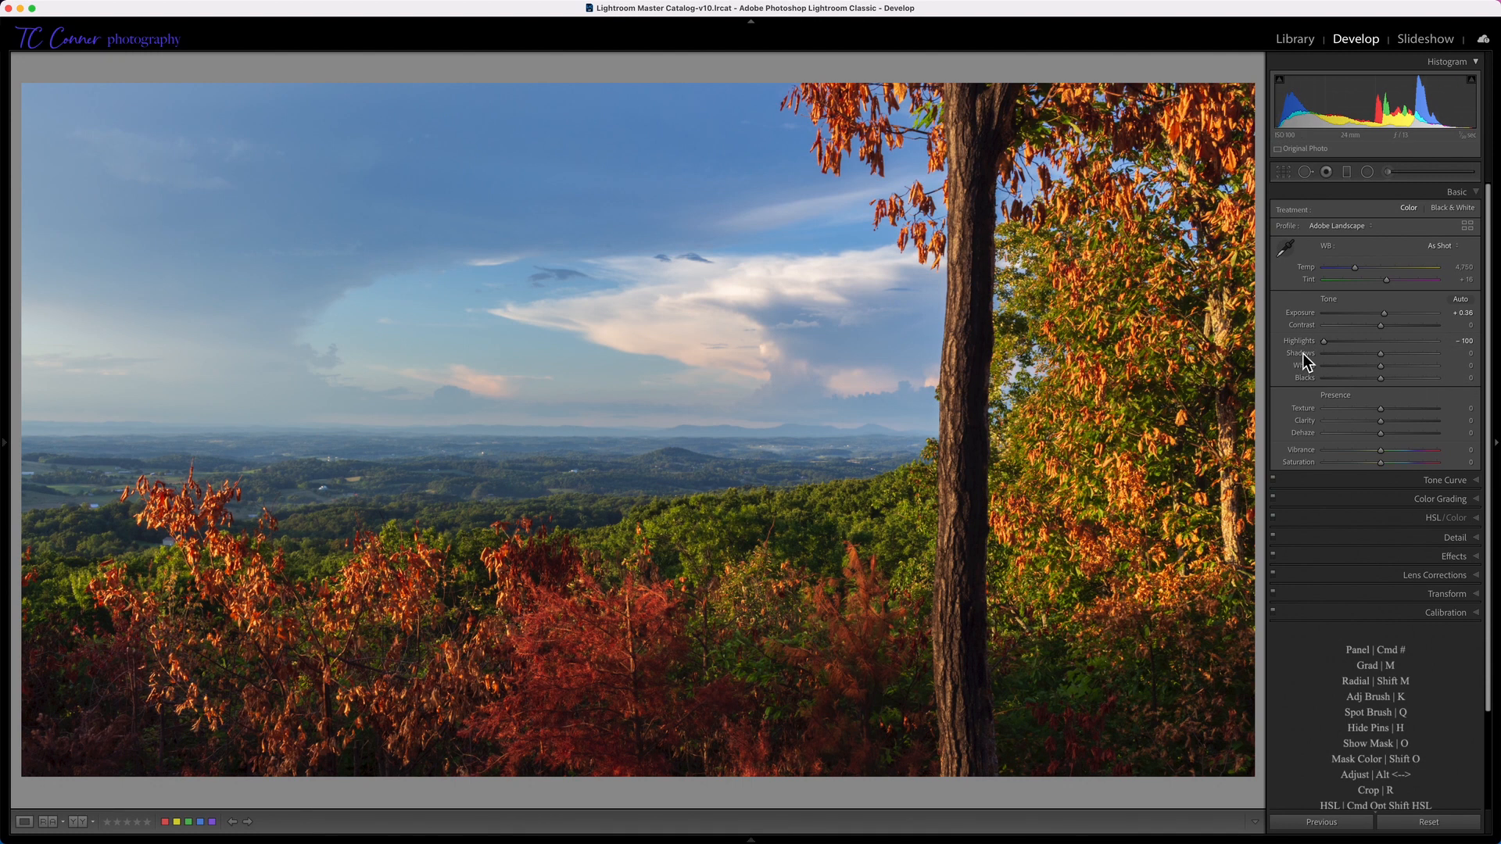
Raise Shadows to +30
{"action": "scroll", "coordinate": [1304, 360], "scroll_direction": "up", "scroll_amount": 8}
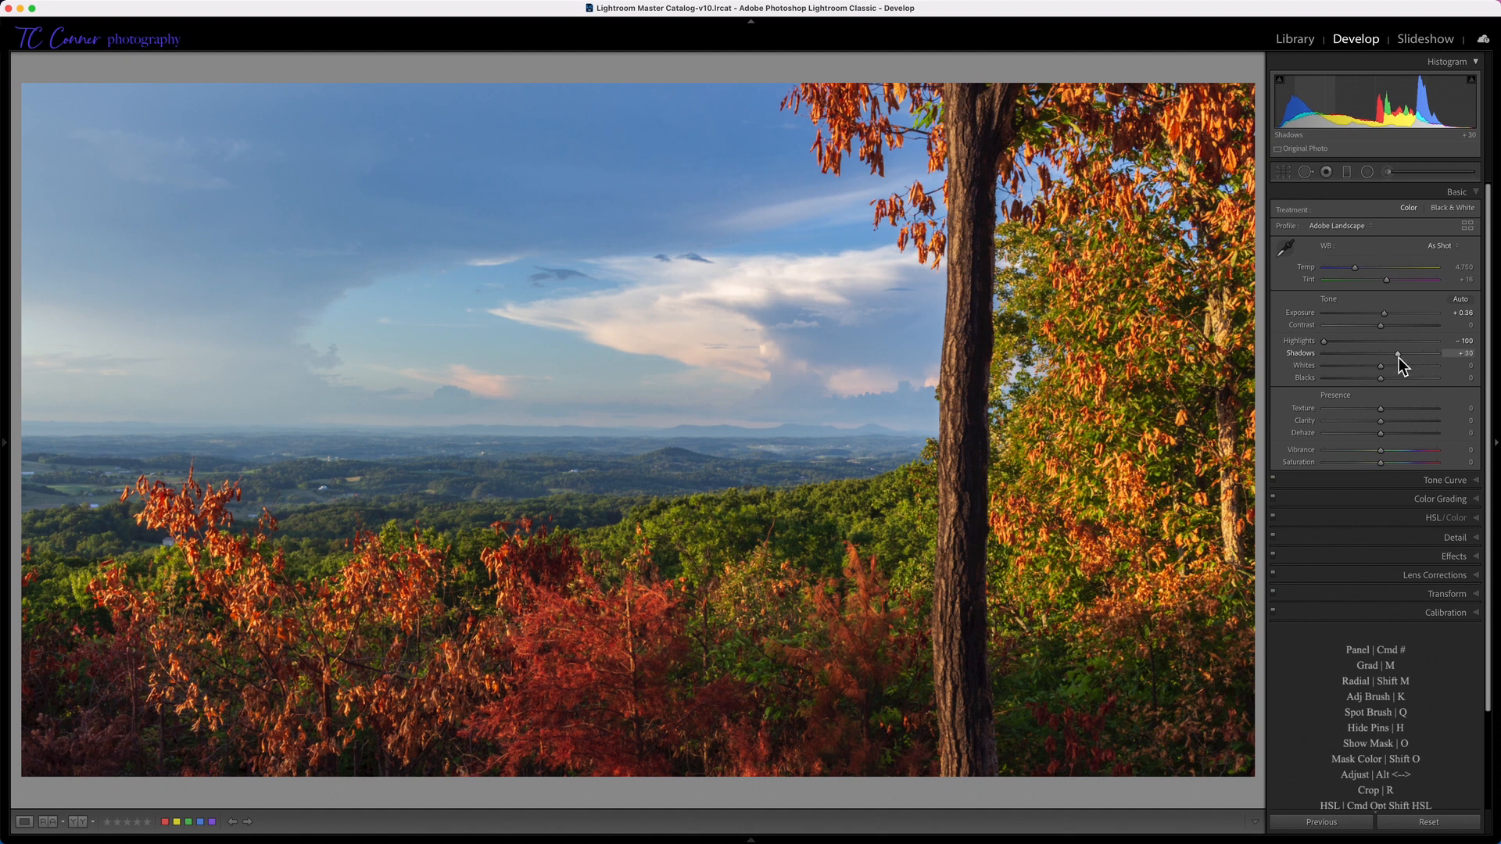
Set the white and black points by their clipping previews, with Whites at +14 and Blacks at -18
{"action": "double_click", "coordinate": [1304, 366], "text": "shift"}
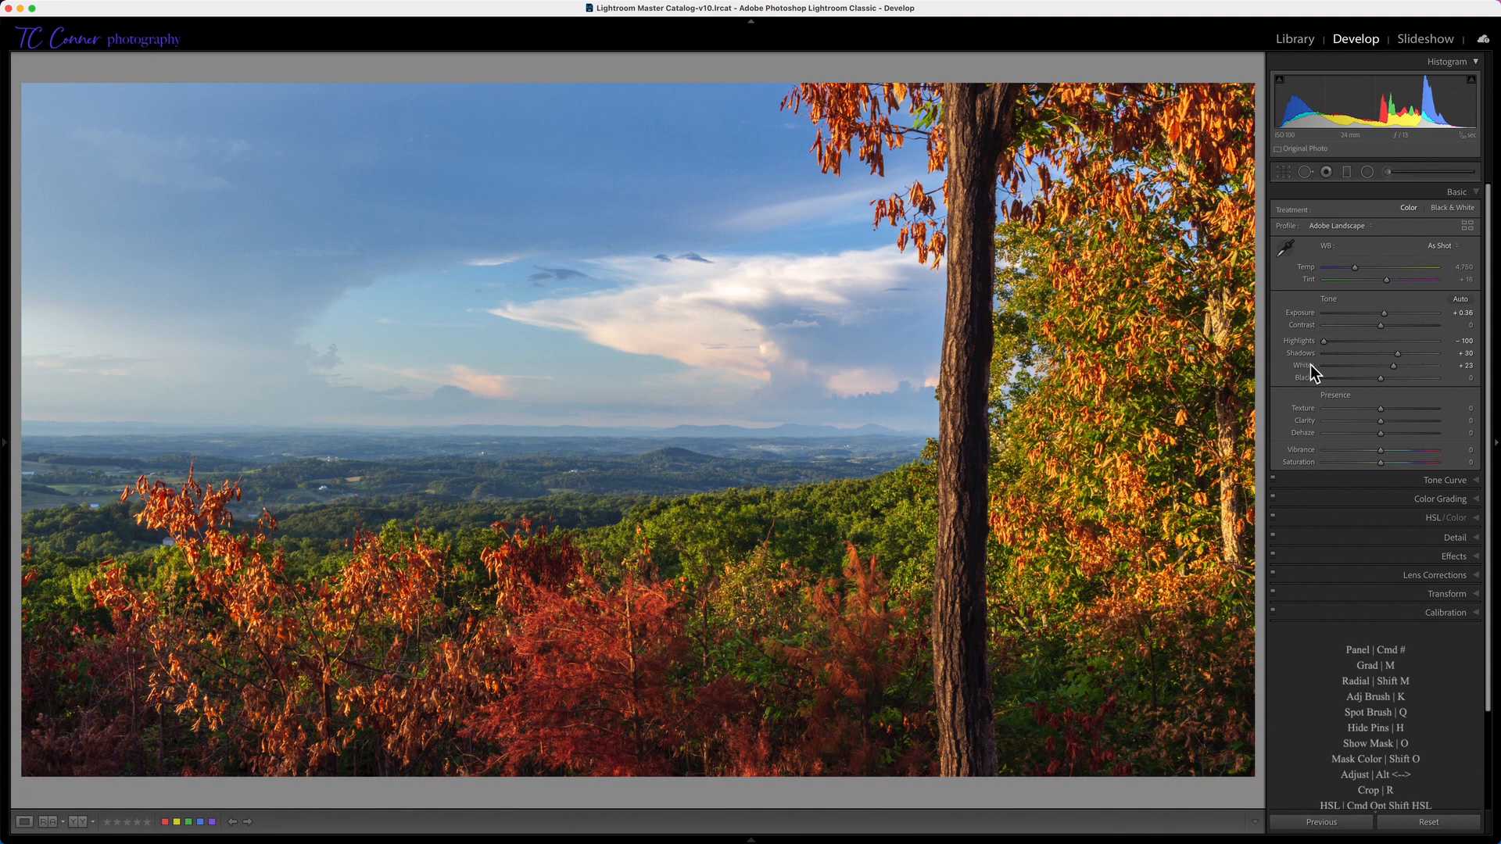
{"action": "double_click", "coordinate": [1308, 364]}
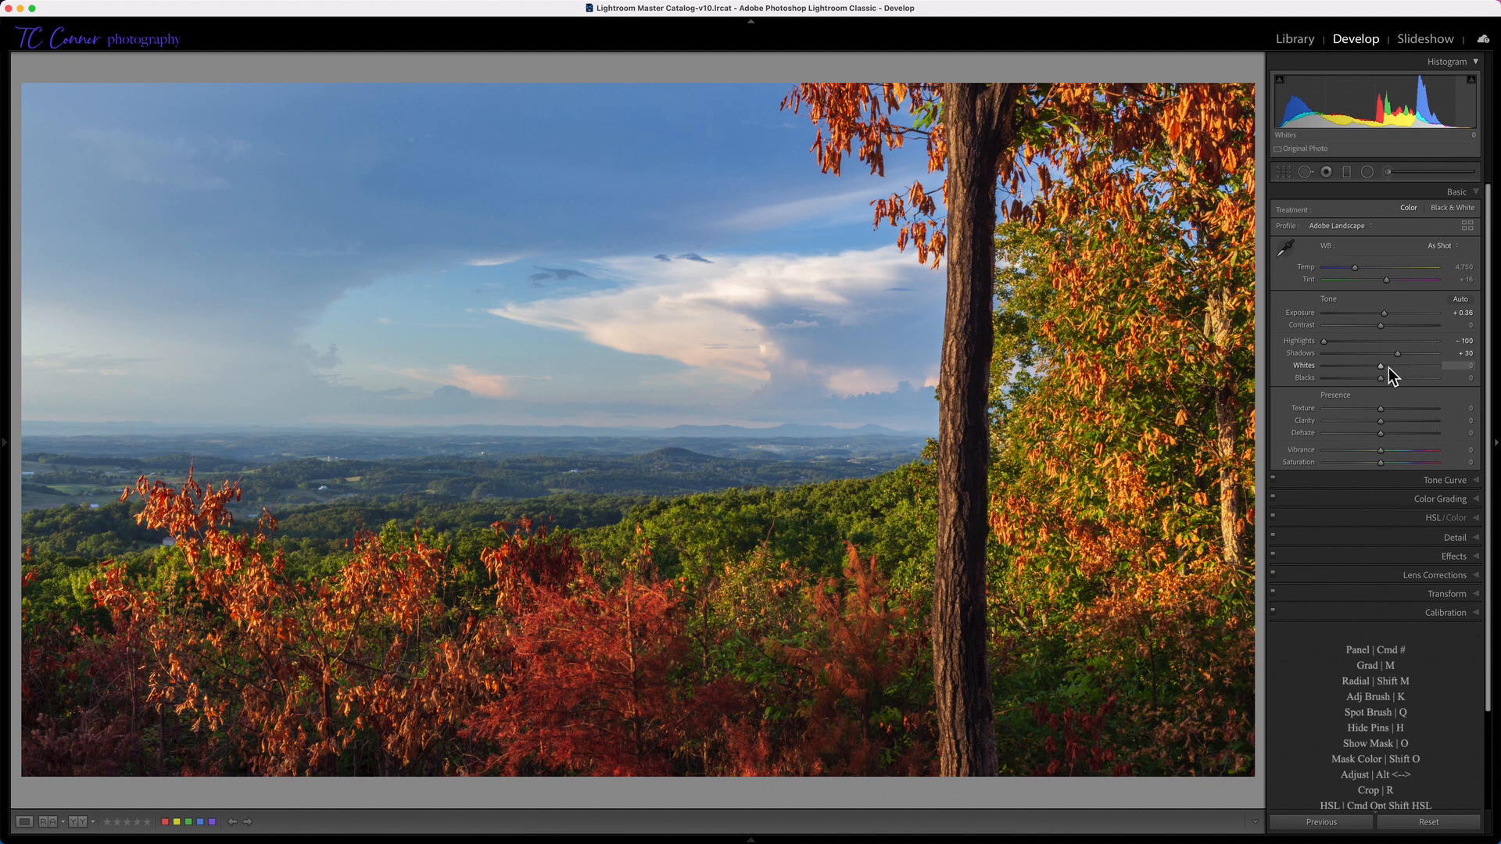
{"action": "left_click_drag", "start_coordinate": [1379, 369], "coordinate": [1387, 369]}
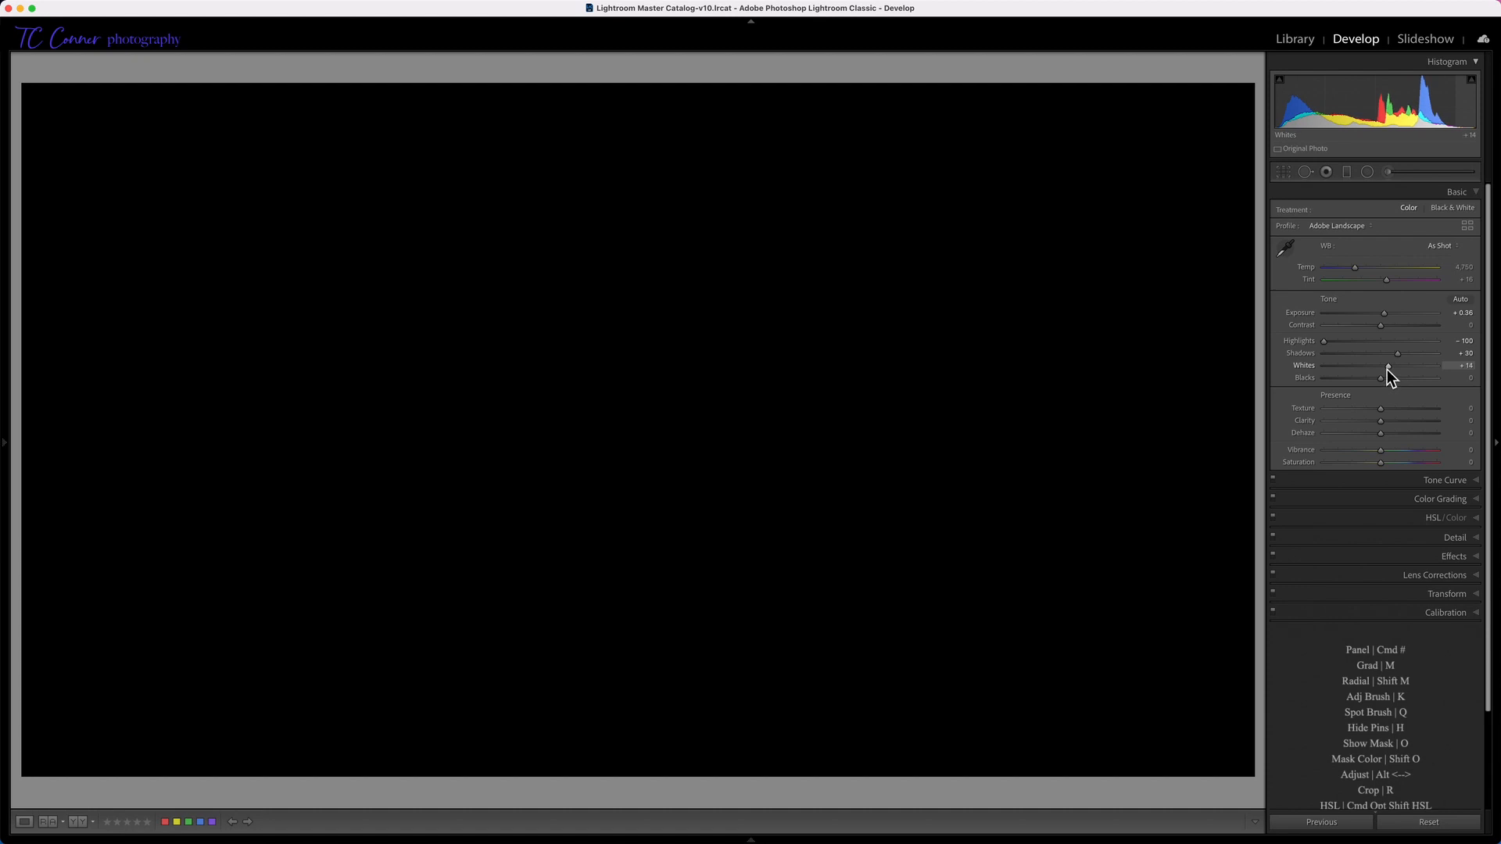
{"action": "left_click_drag", "start_coordinate": [1387, 369], "coordinate": [1387, 369]}
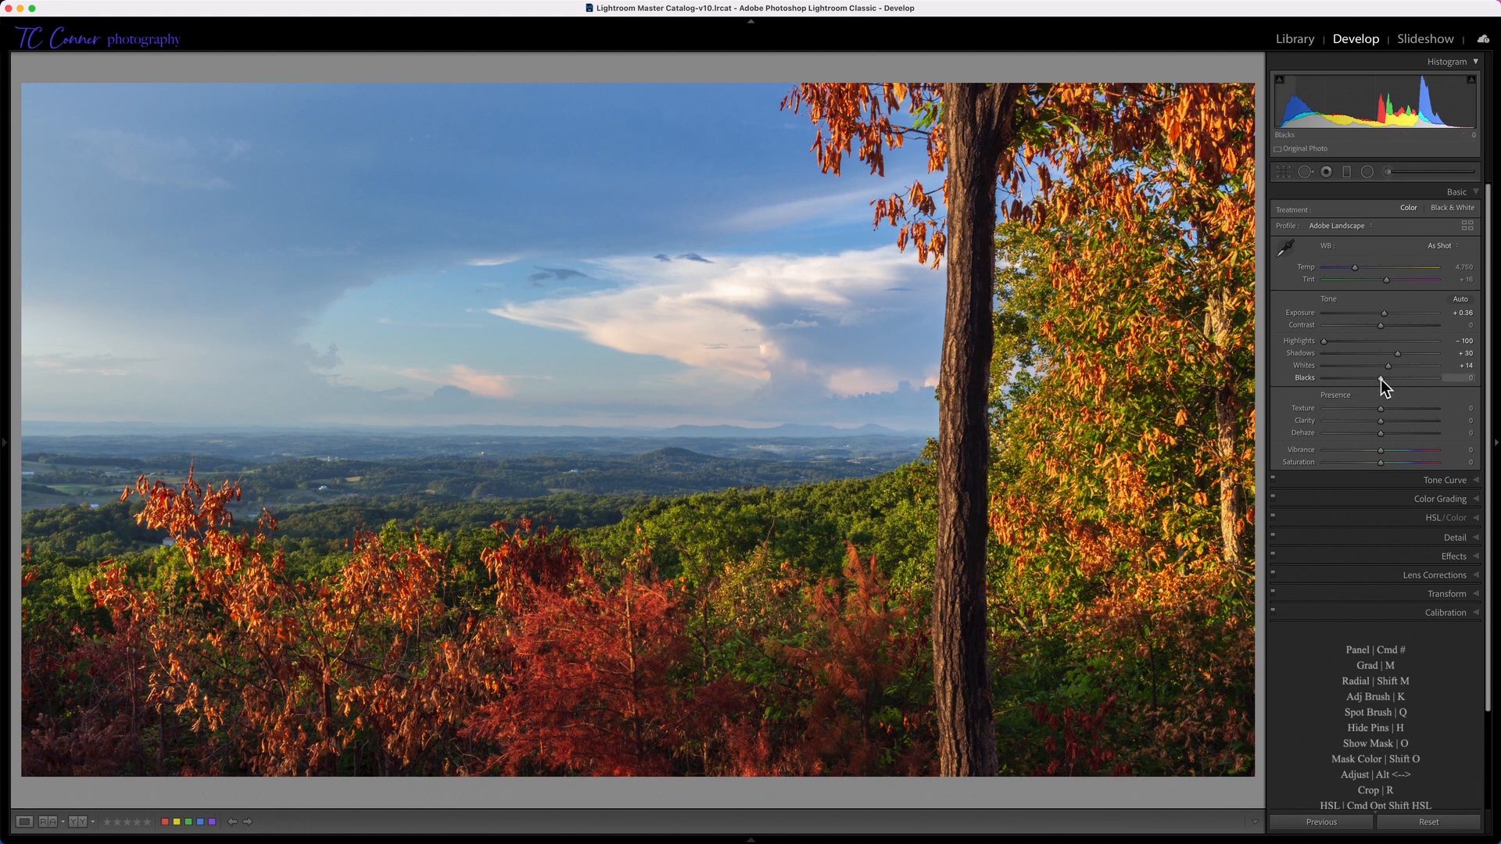
{"action": "left_click_drag", "start_coordinate": [1381, 379], "coordinate": [1381, 380]}
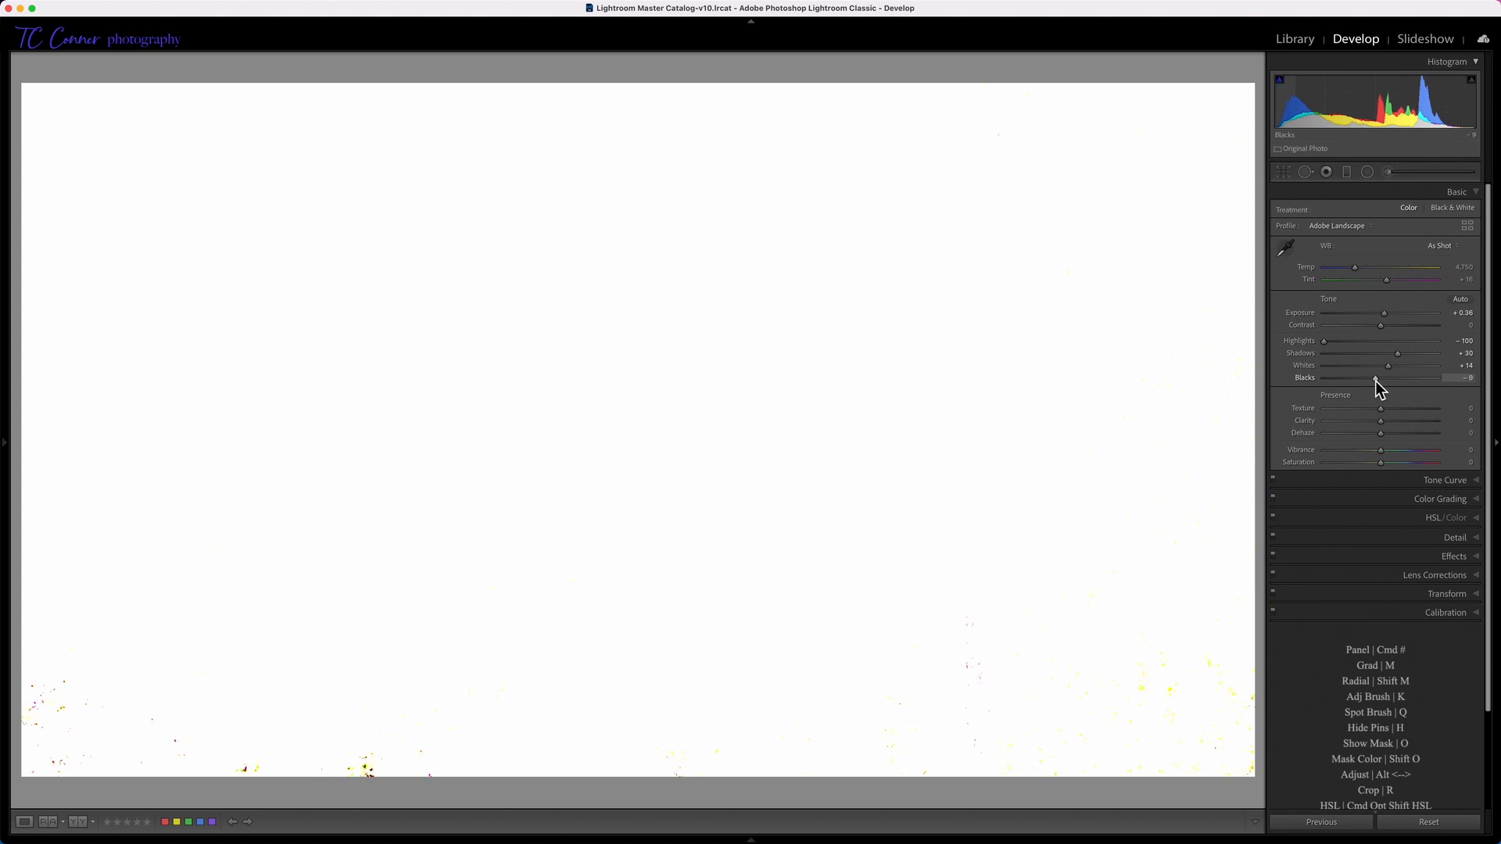
{"action": "mouse_move", "coordinate": [1372, 380]}
{"action": "left_mouse_down"}
{"action": "mouse_move", "coordinate": [1357, 377]}
{"action": "mouse_move", "coordinate": [1371, 378]}
{"action": "left_mouse_up"}
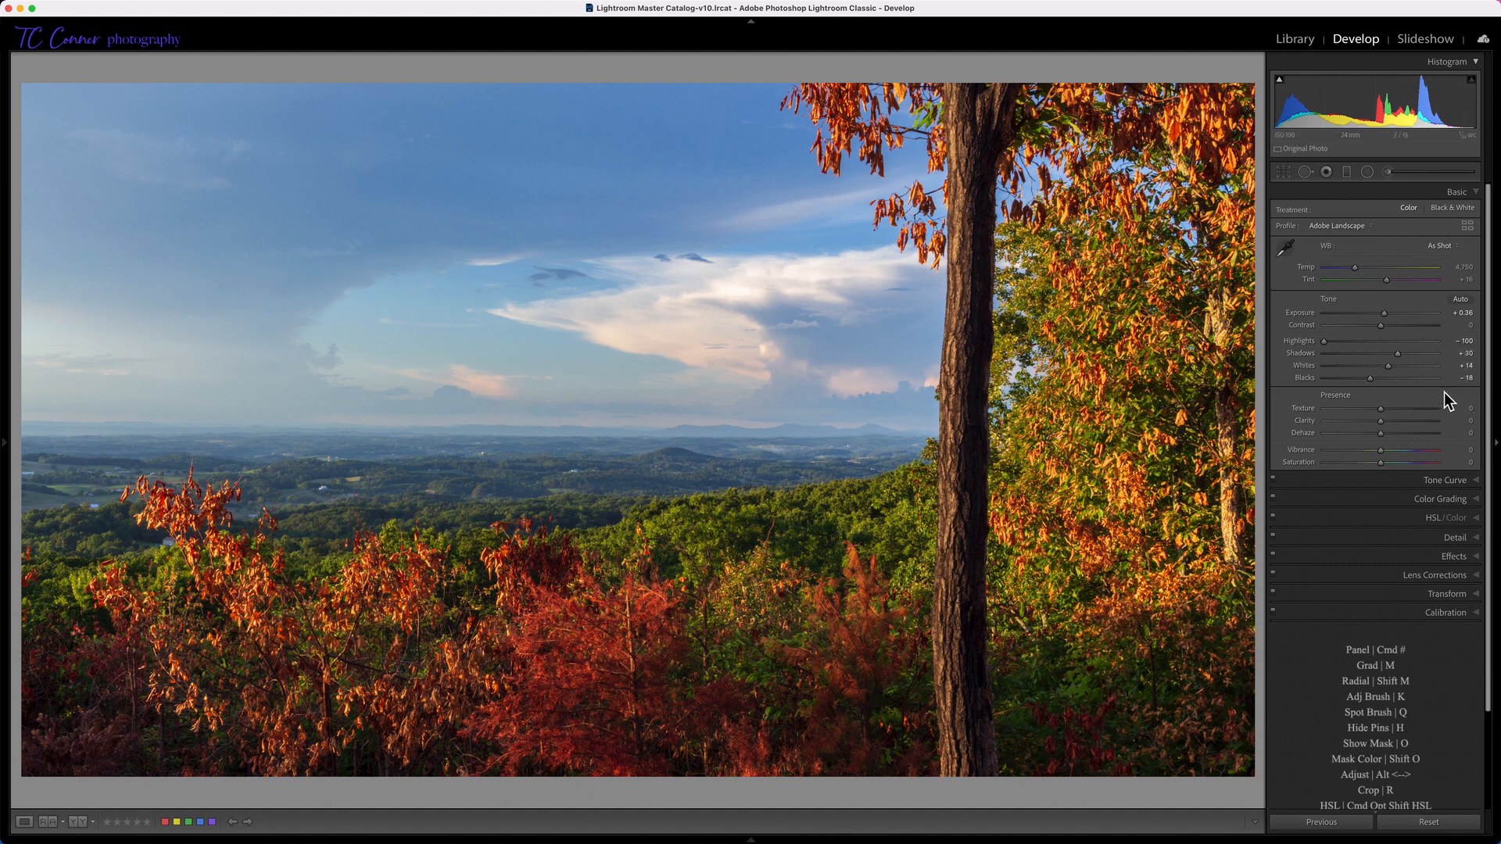
Apply the Custom3 point curve to the photo's tone curve
{"action": "left_click", "coordinate": [1372, 481]}
{"action": "left_click", "coordinate": [1385, 398]}
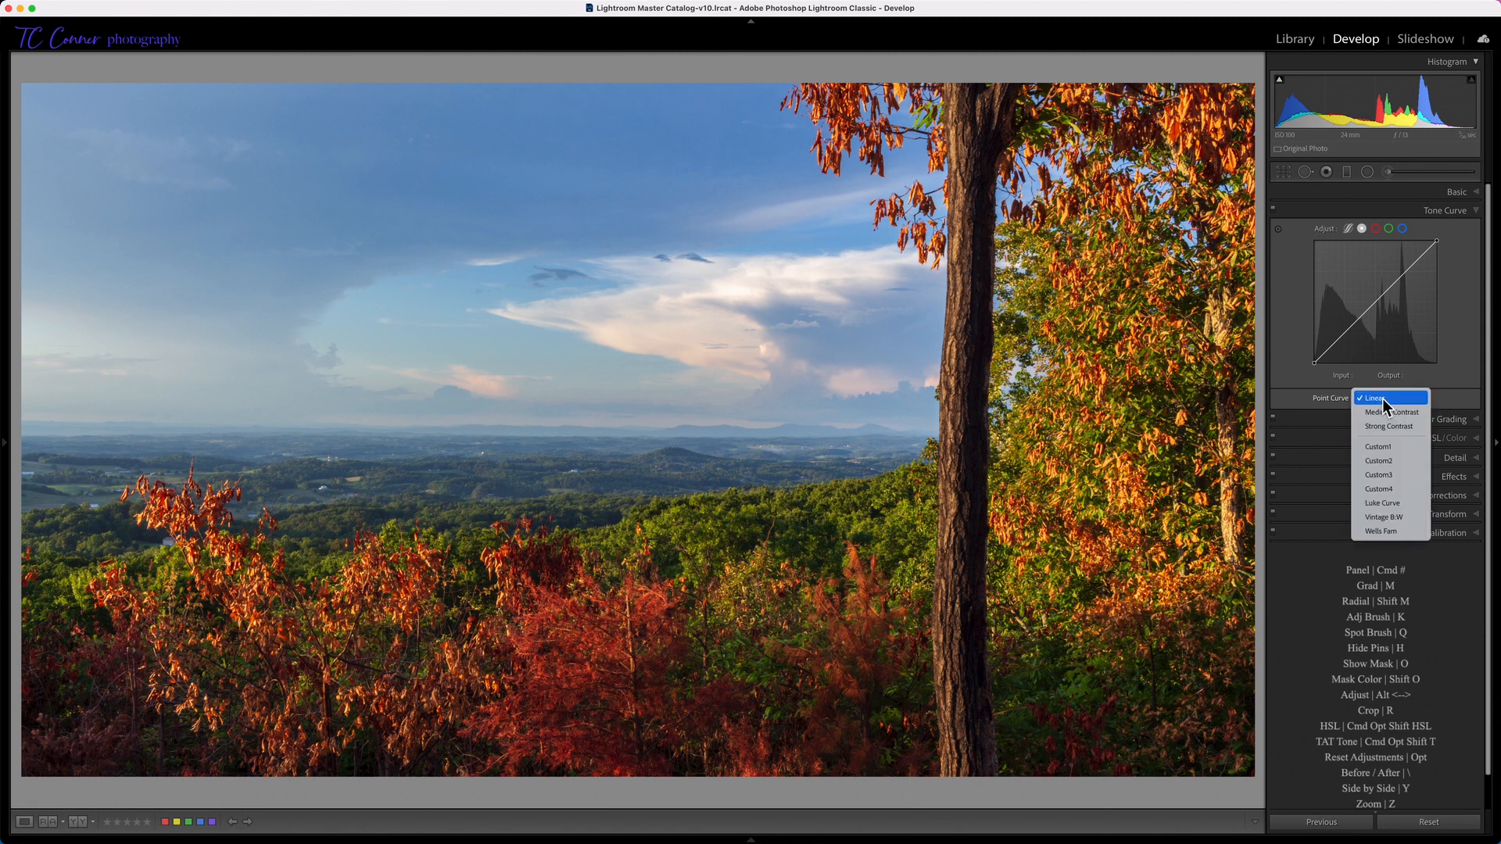
{"action": "left_click", "coordinate": [1397, 476]}
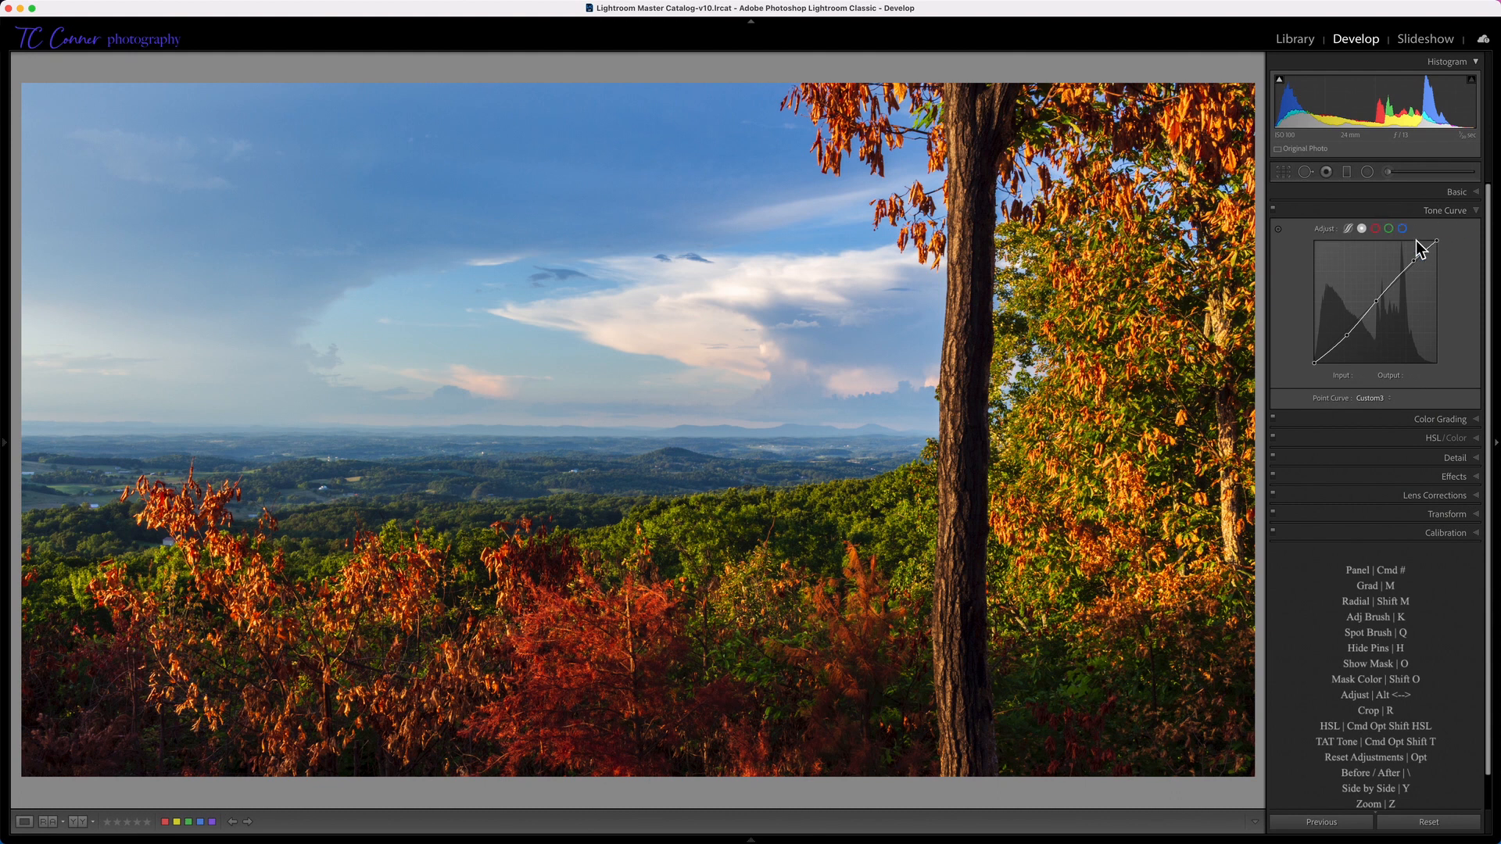
{"action": "left_click", "coordinate": [1375, 303]}
Raise Texture to +14 and Clarity to +9
{"action": "left_click", "coordinate": [1377, 213]}
{"action": "left_click", "coordinate": [1376, 192]}
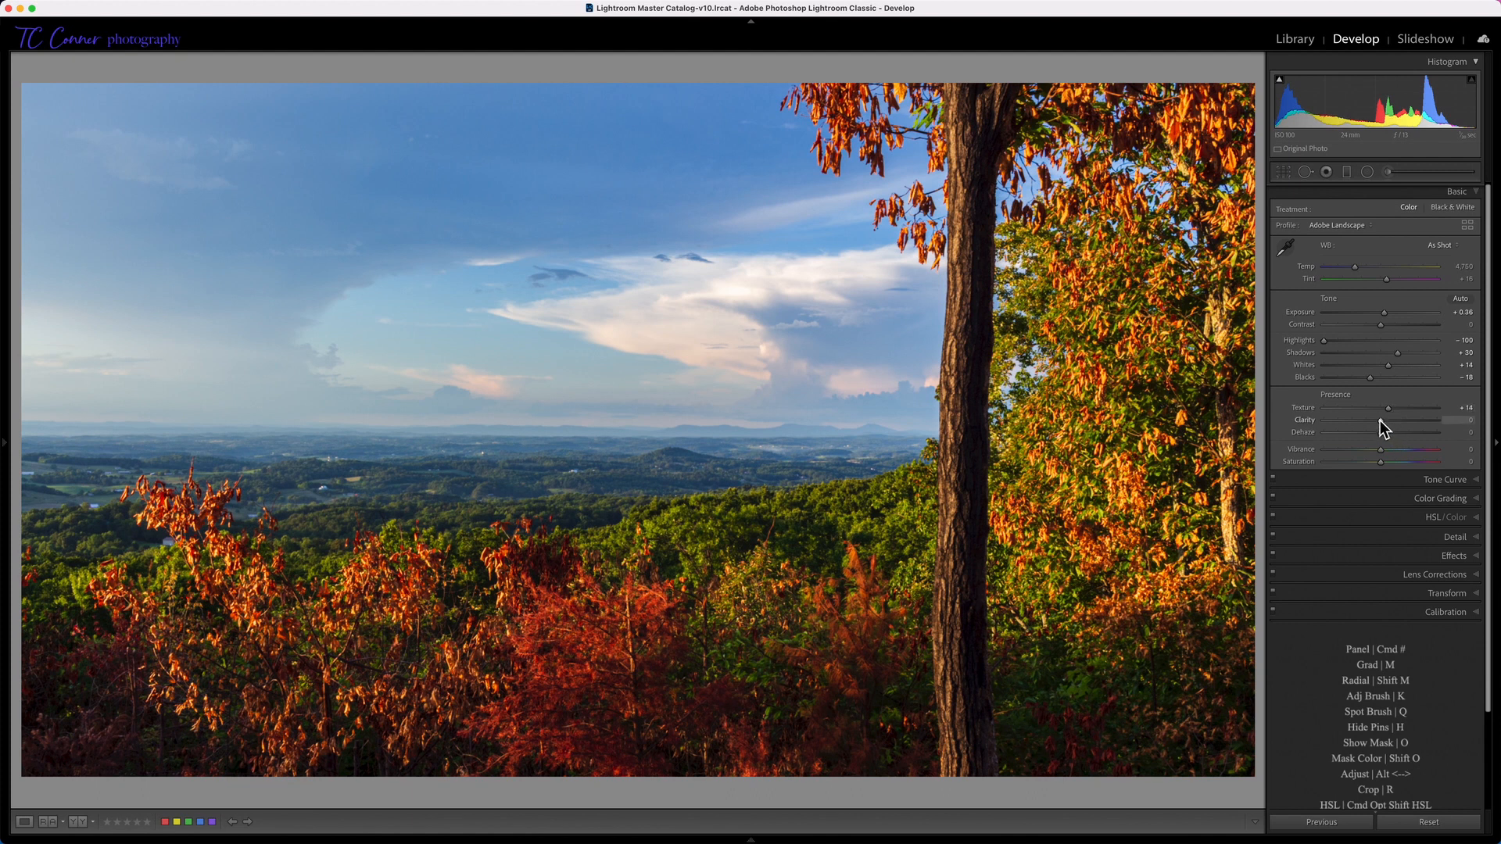
{"action": "left_click_drag", "start_coordinate": [1381, 421], "coordinate": [1386, 424]}
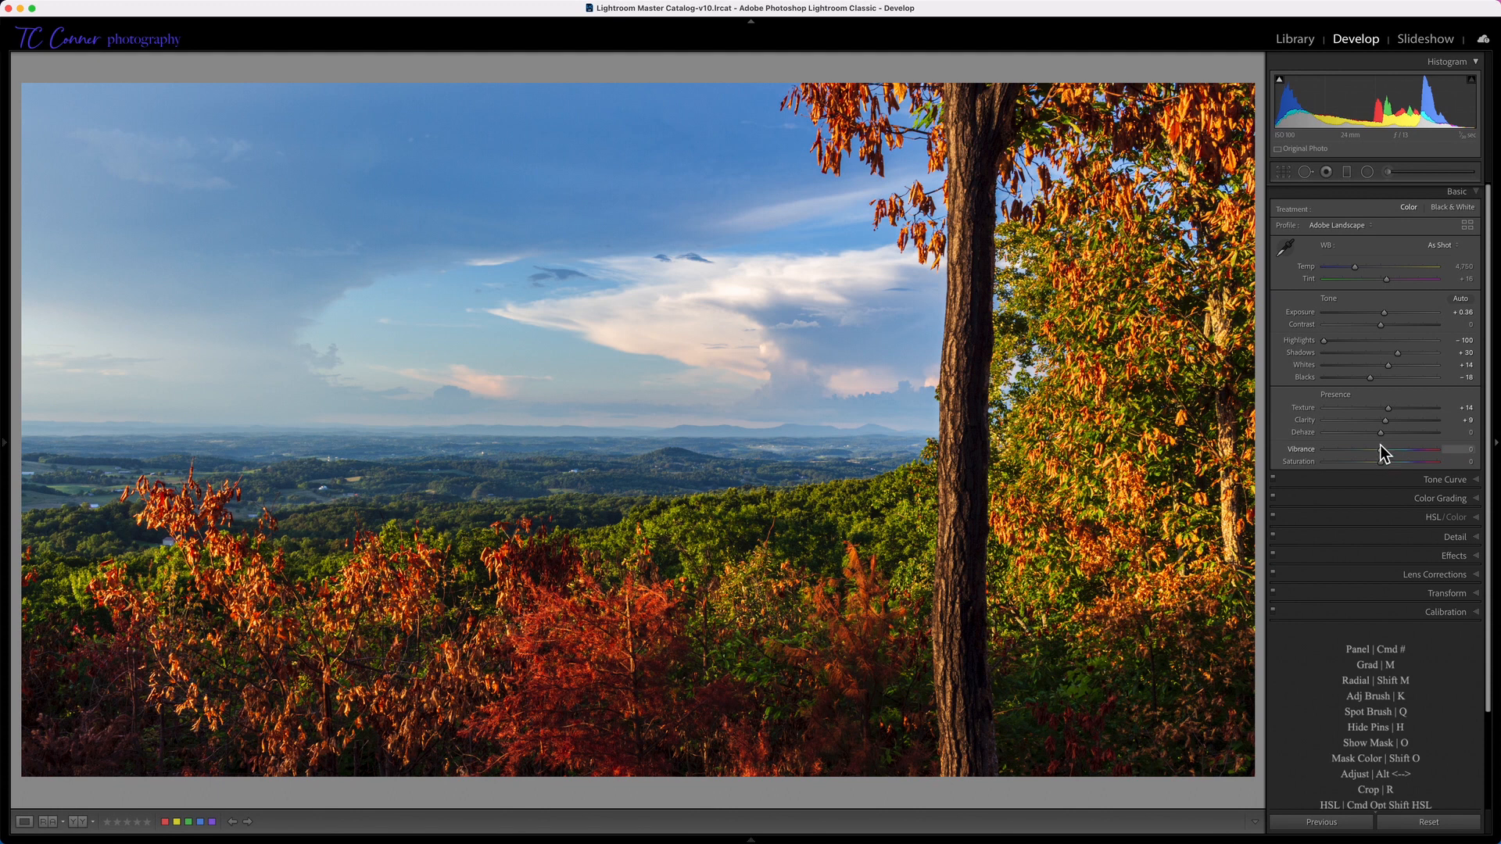
Try Dehaze at about +11, then reset it to its default
{"action": "left_click_drag", "start_coordinate": [1380, 434], "coordinate": [1386, 435]}
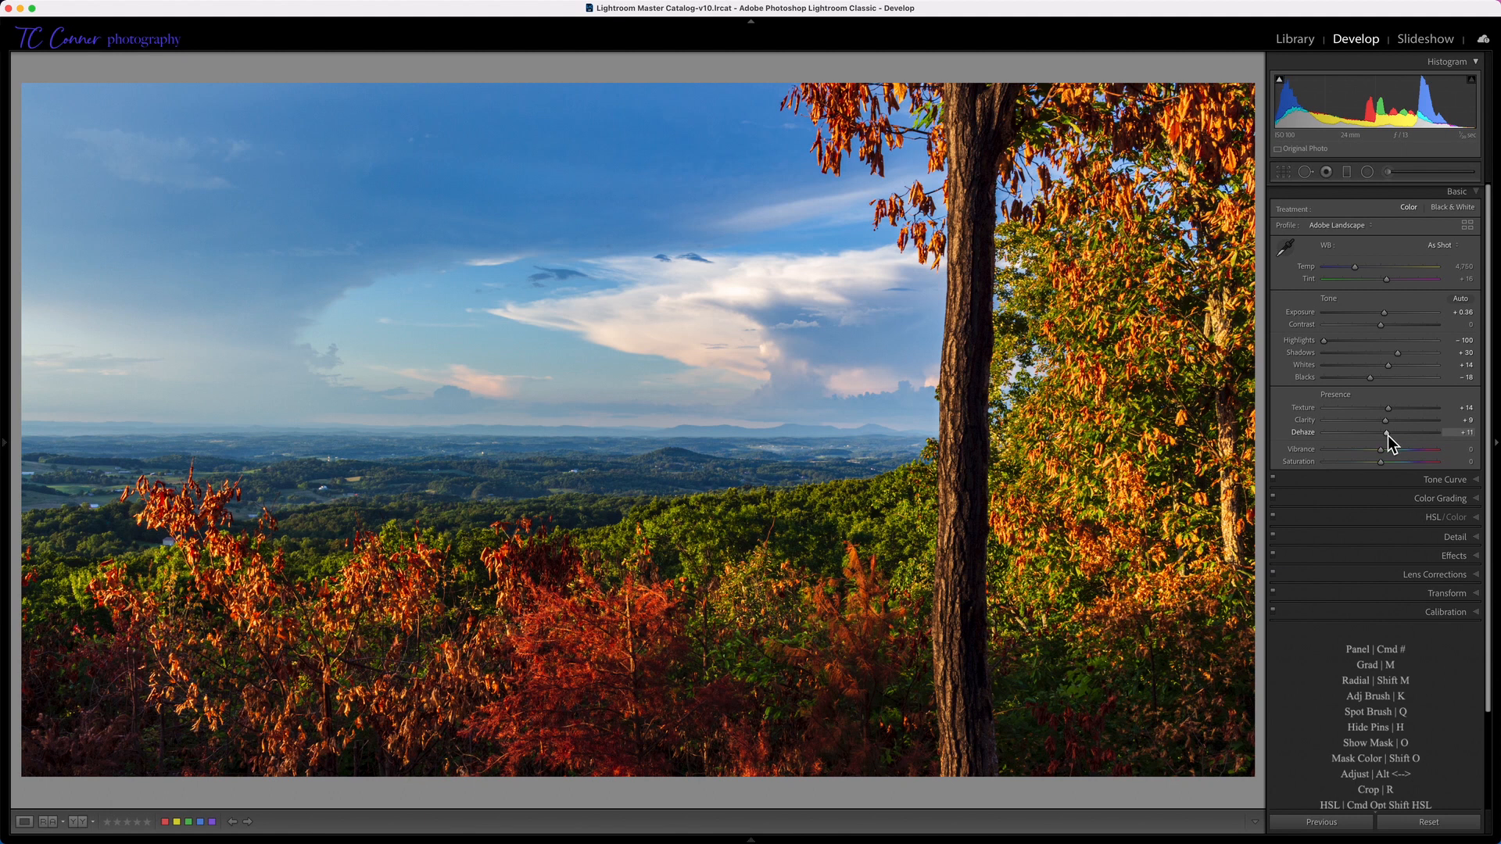
{"action": "left_click_drag", "start_coordinate": [1387, 435], "coordinate": [1387, 434]}
{"action": "double_click", "coordinate": [1307, 433]}
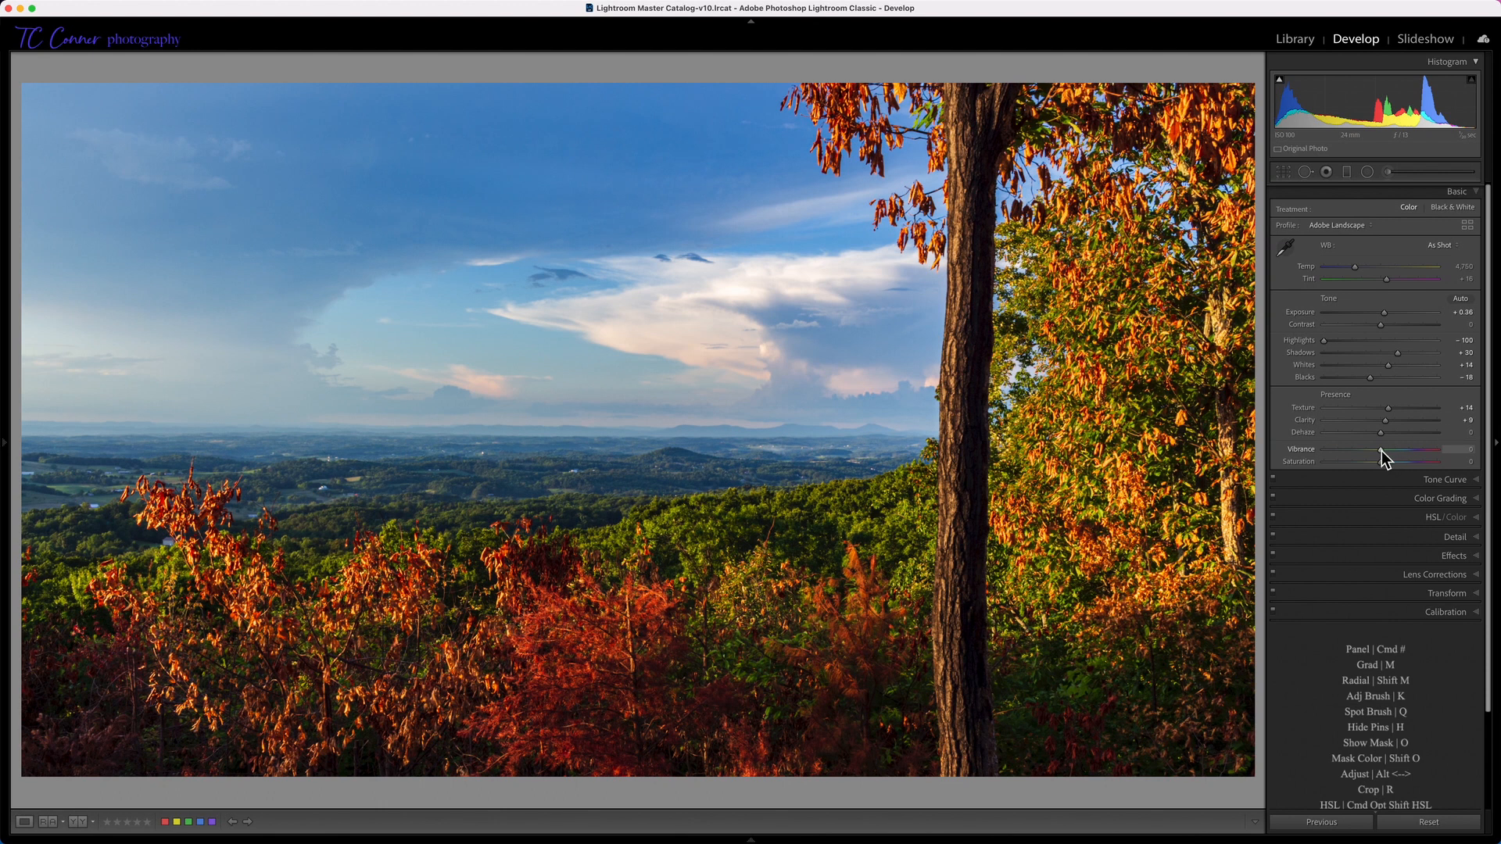
Raise Vibrance to +20 and lower Saturation to -7
{"action": "left_click_drag", "start_coordinate": [1382, 452], "coordinate": [1391, 453]}
{"action": "left_click_drag", "start_coordinate": [1392, 453], "coordinate": [1393, 454]}
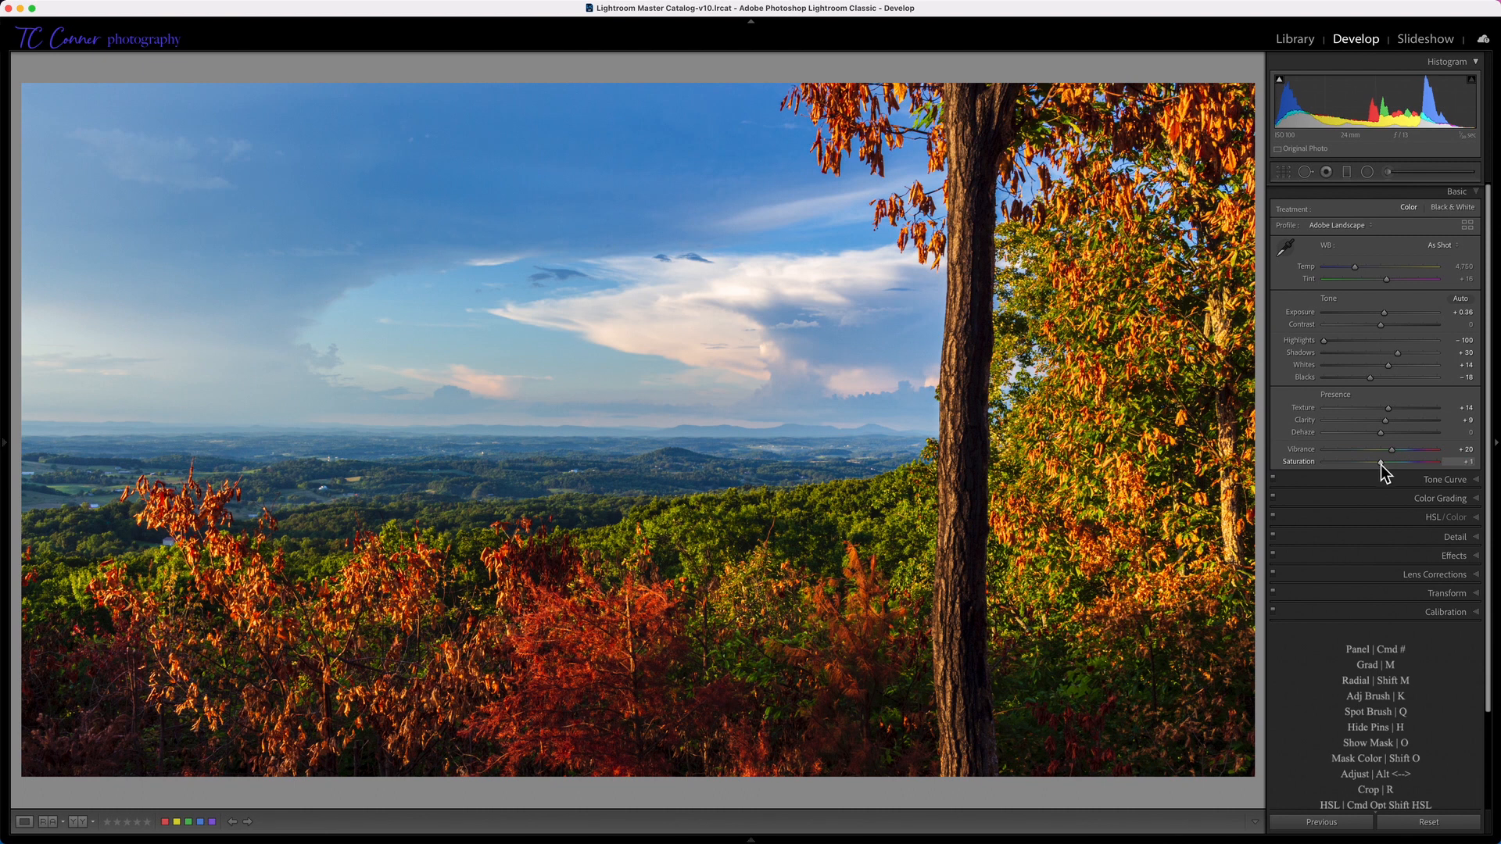
{"action": "left_click_drag", "start_coordinate": [1381, 467], "coordinate": [1378, 468]}
{"action": "left_click_drag", "start_coordinate": [1377, 466], "coordinate": [1376, 464]}
Heal the small spot in the upper blue sky with the Spot Removal tool at size 62
{"action": "left_click", "coordinate": [1304, 172]}
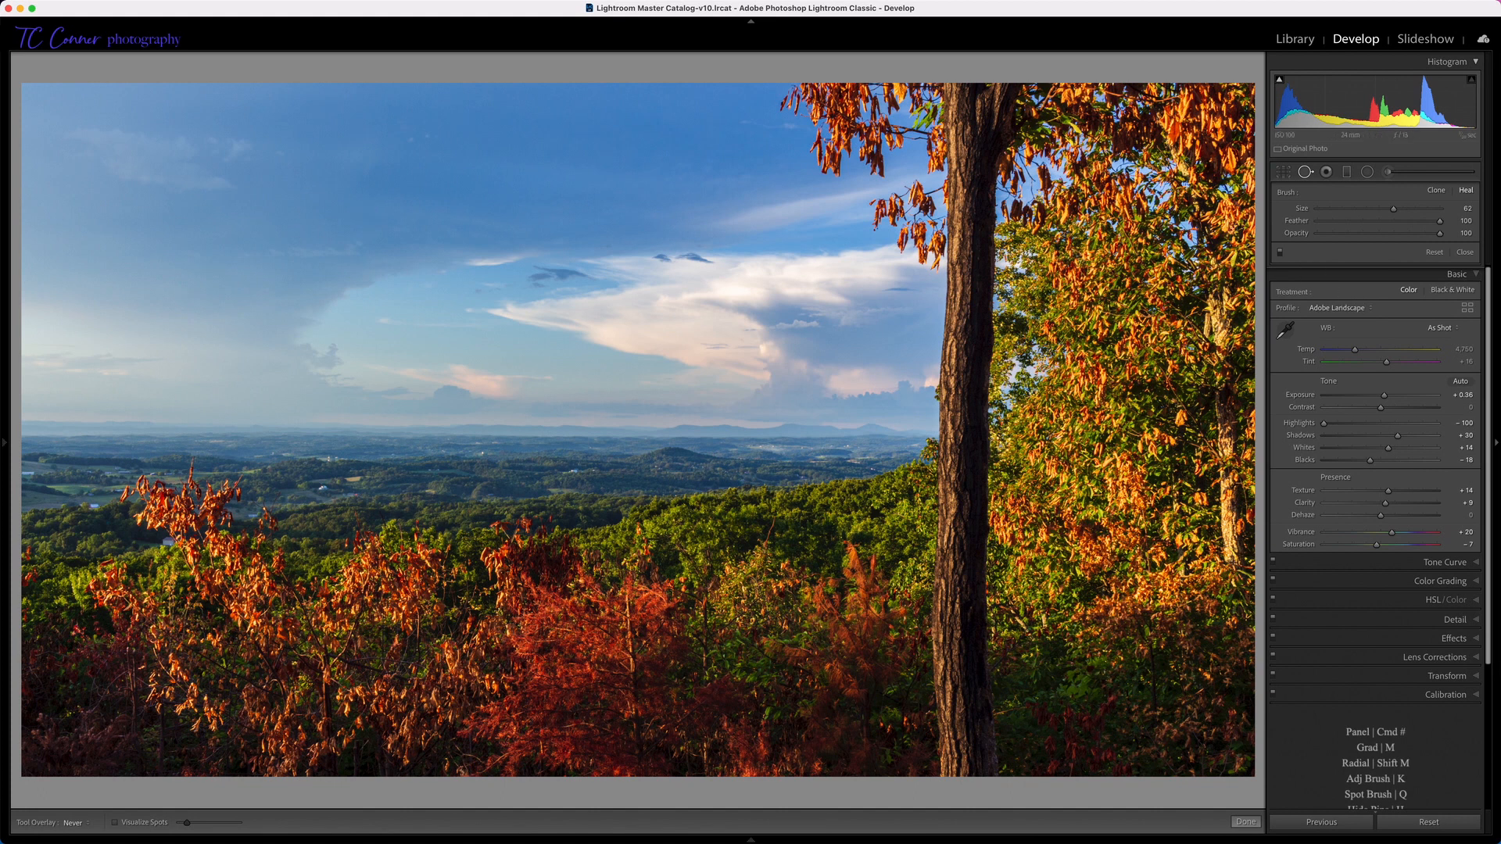
{"action": "left_click", "coordinate": [427, 135]}
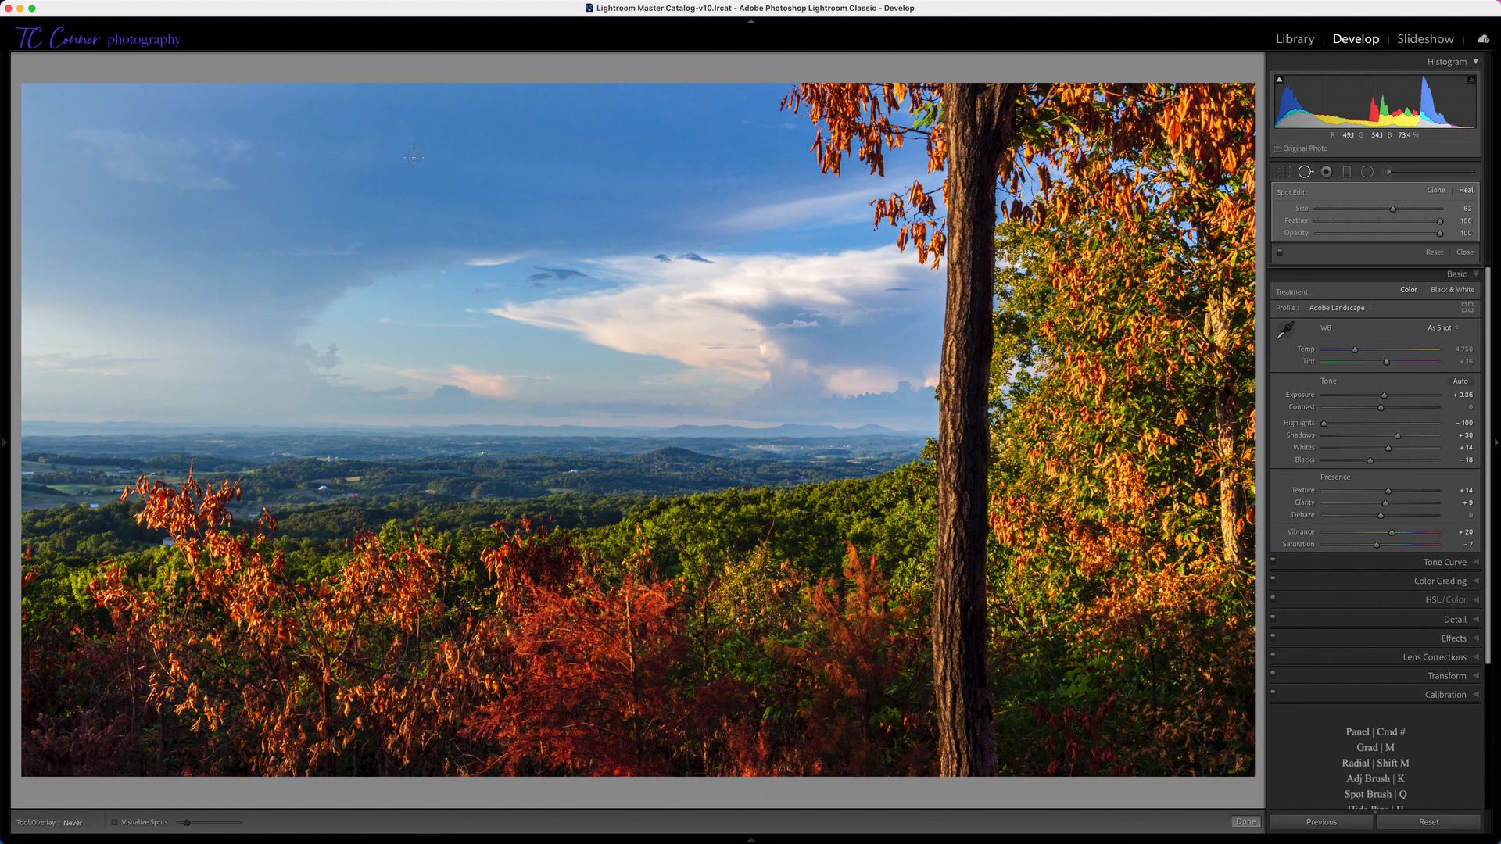
{"action": "scroll", "coordinate": [411, 140], "scroll_direction": "down", "scroll_amount": 1}
{"action": "left_click", "coordinate": [1303, 173]}
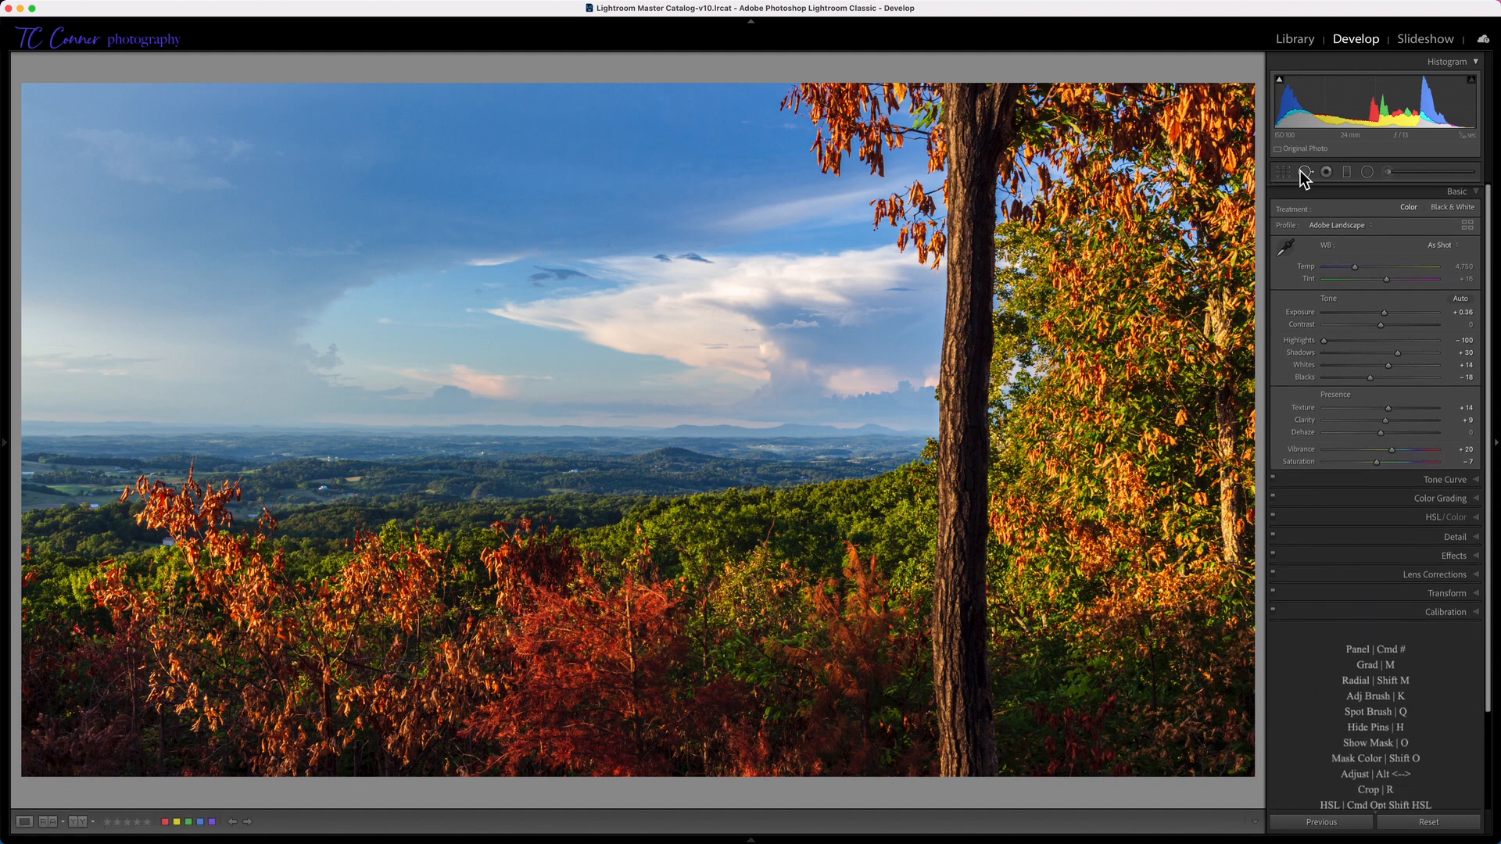
{"action": "left_click", "coordinate": [1347, 173]}
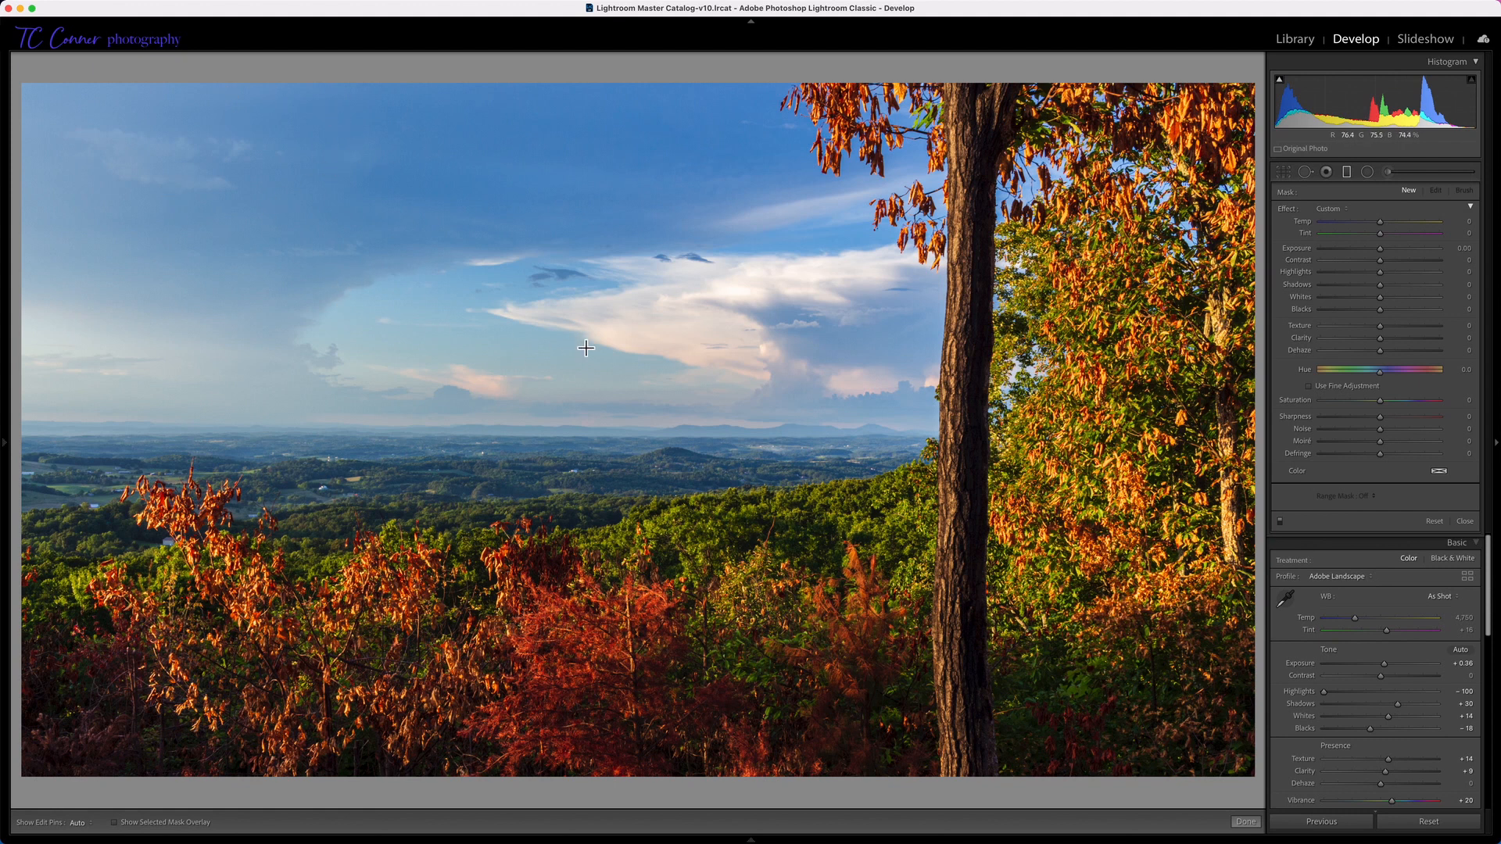
{"action": "left_click", "coordinate": [1346, 171]}
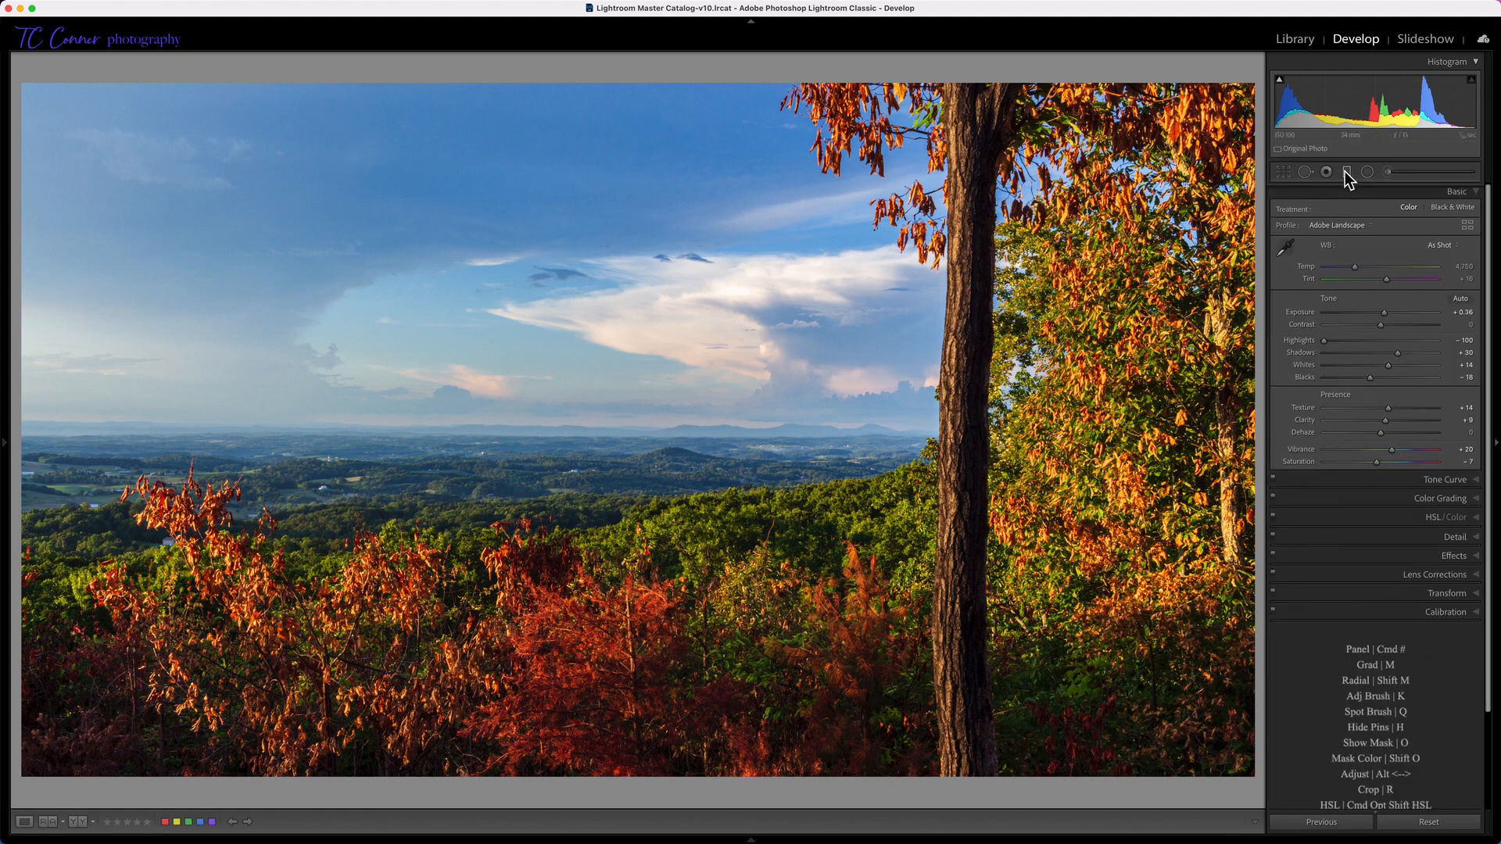
Boost the sky's color saturation with targeted adjustment, setting Blue to +17 and Aqua to +2
{"action": "left_click", "coordinate": [1391, 515]}
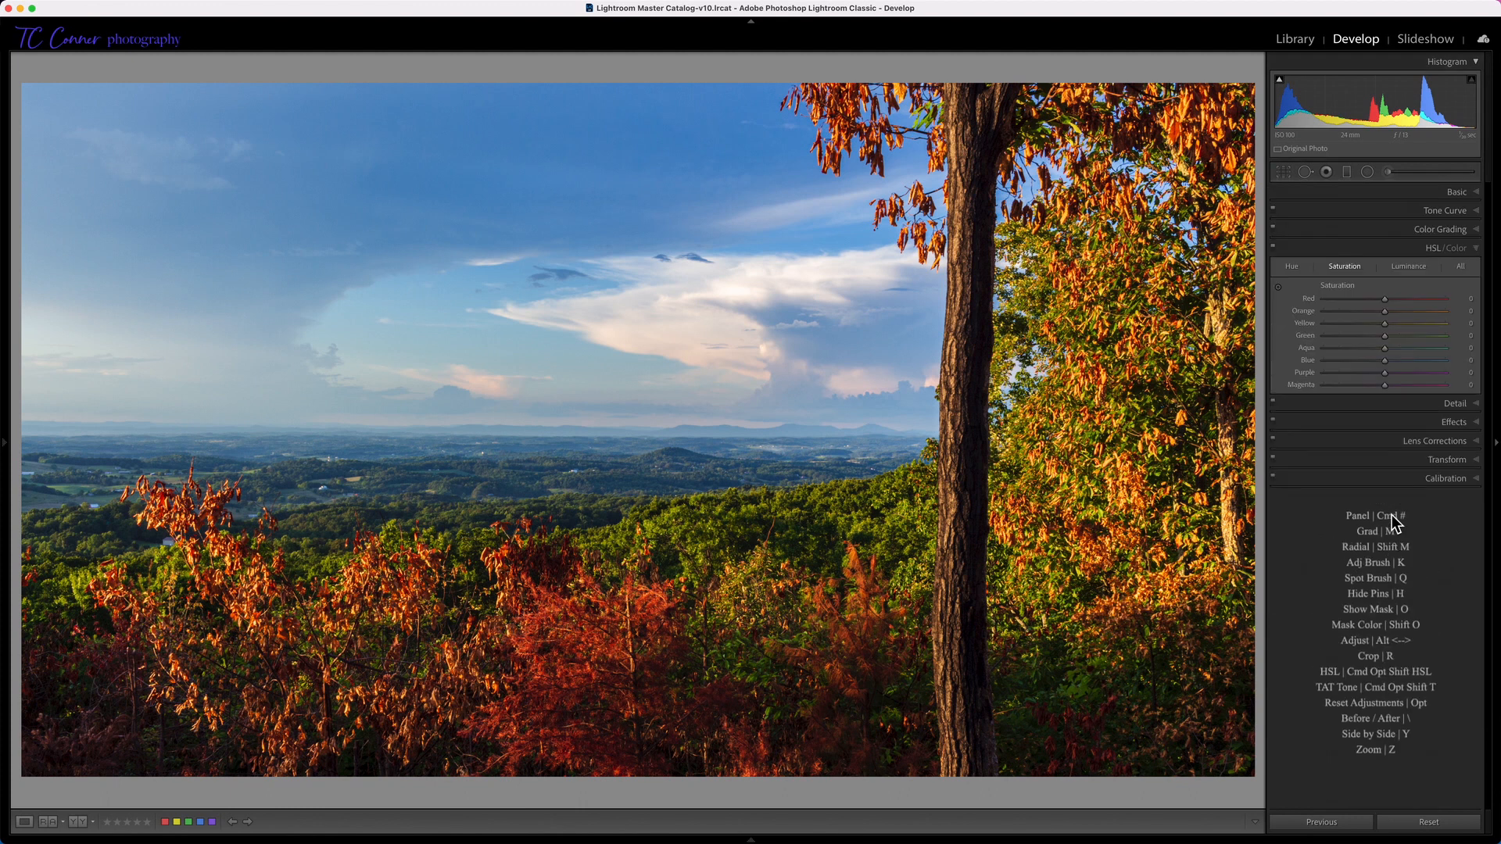
{"action": "left_click", "coordinate": [1279, 286]}
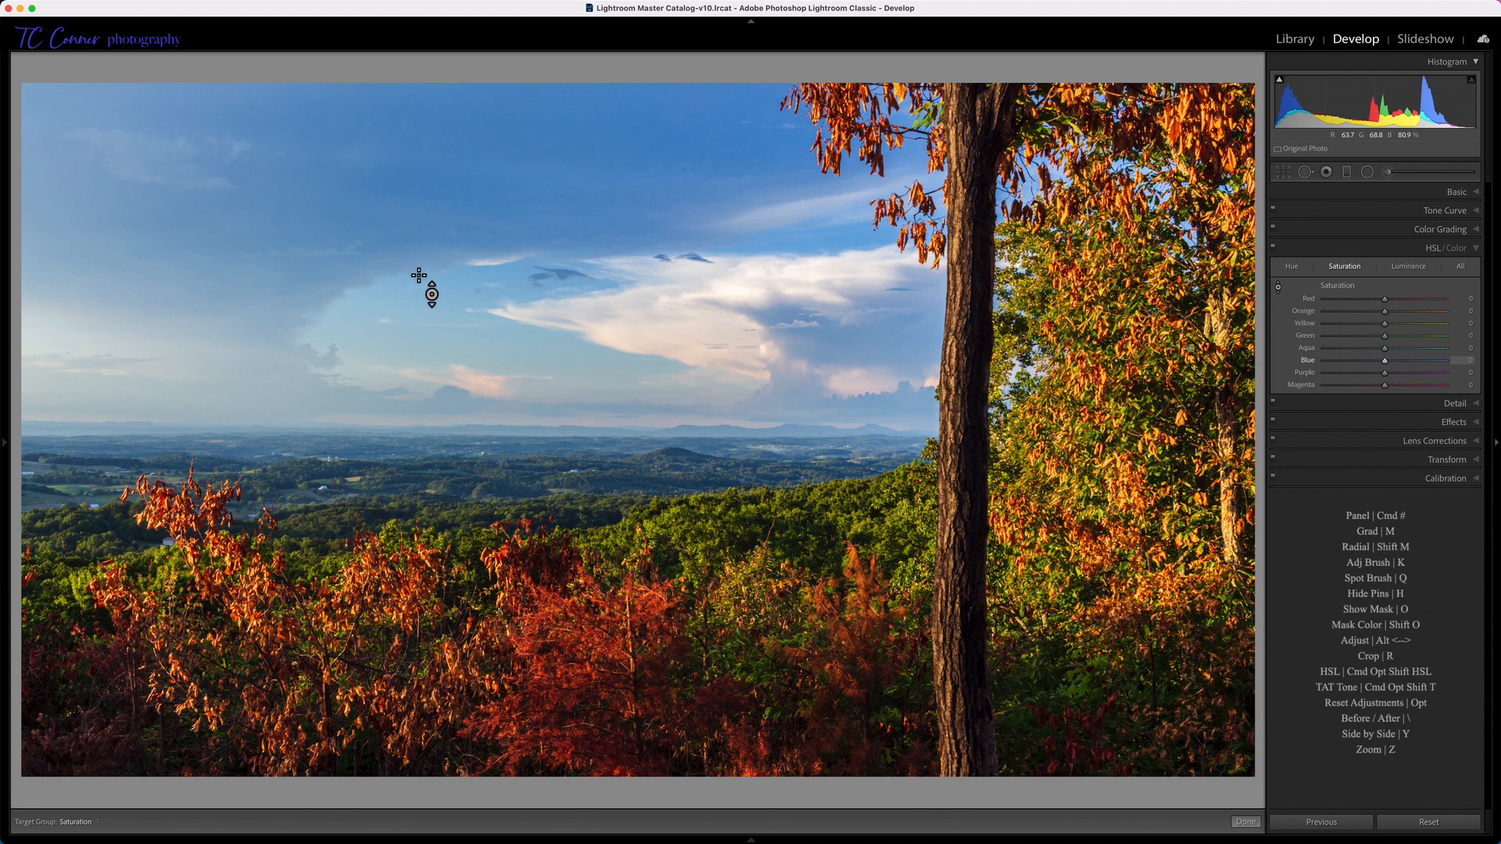
{"action": "left_click_drag", "start_coordinate": [419, 275], "coordinate": [419, 250]}
{"action": "left_click_drag", "start_coordinate": [419, 250], "coordinate": [420, 252]}
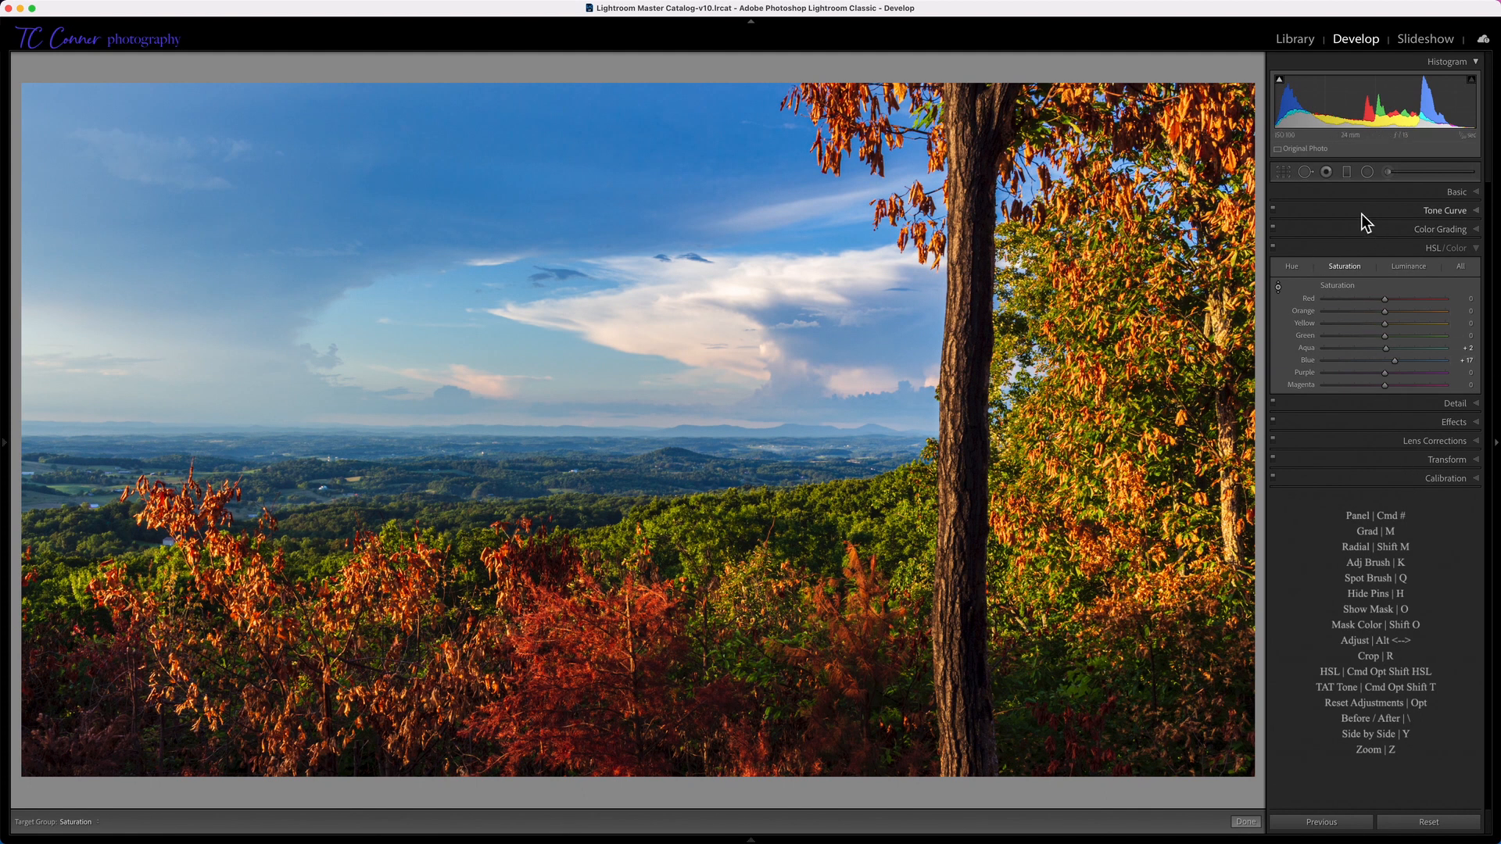
Shift the white balance Tint slightly toward magenta, to +18
{"action": "left_click", "coordinate": [1357, 192]}
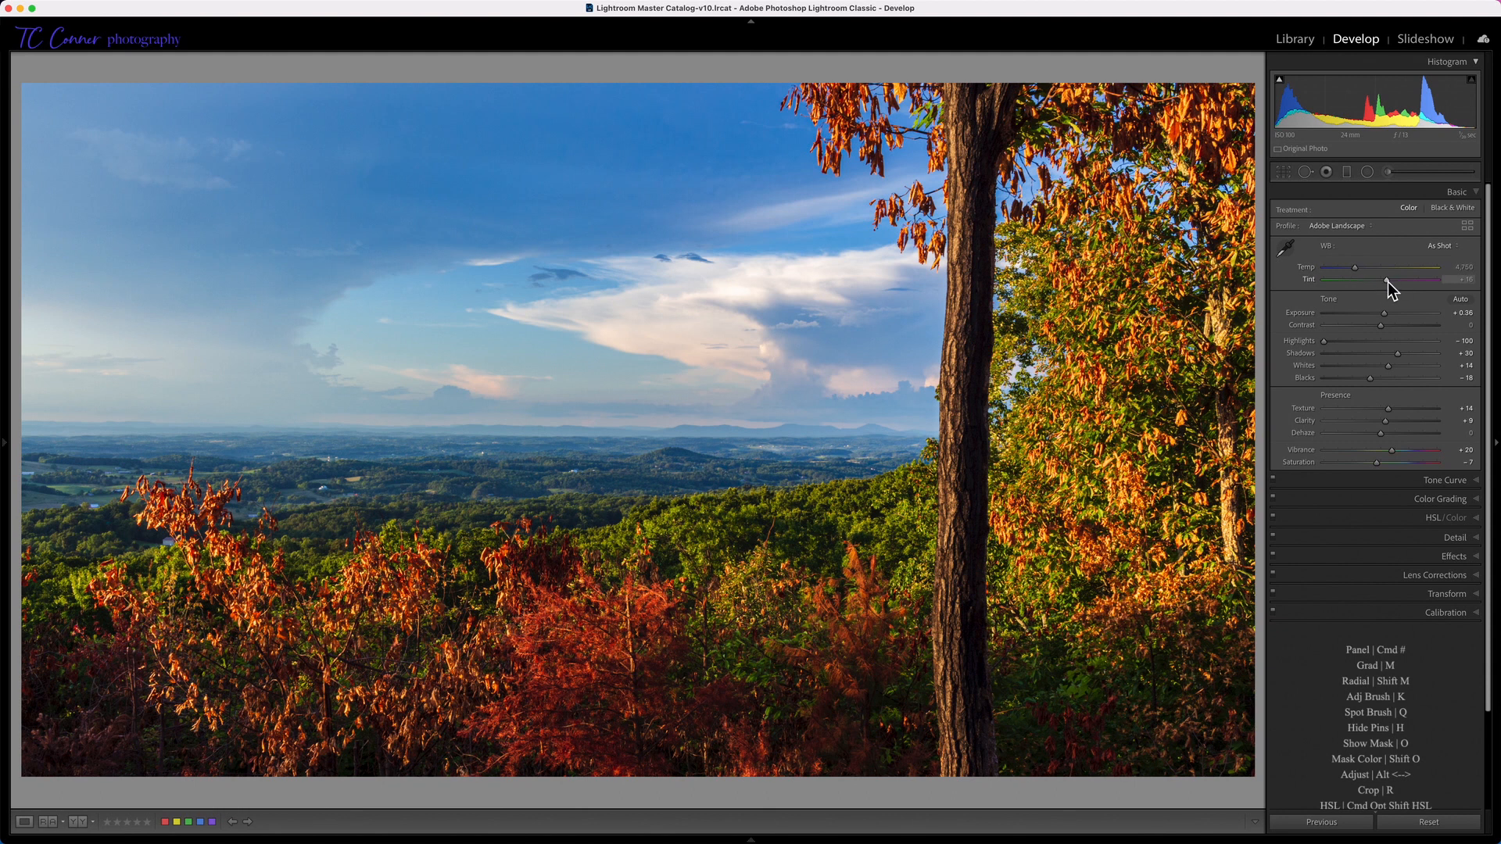
{"action": "left_click_drag", "start_coordinate": [1387, 282], "coordinate": [1391, 283]}
{"action": "left_click_drag", "start_coordinate": [1391, 283], "coordinate": [1388, 283]}
Review the tone curve and compare the photo before and after the edits
{"action": "left_click", "coordinate": [1377, 481]}
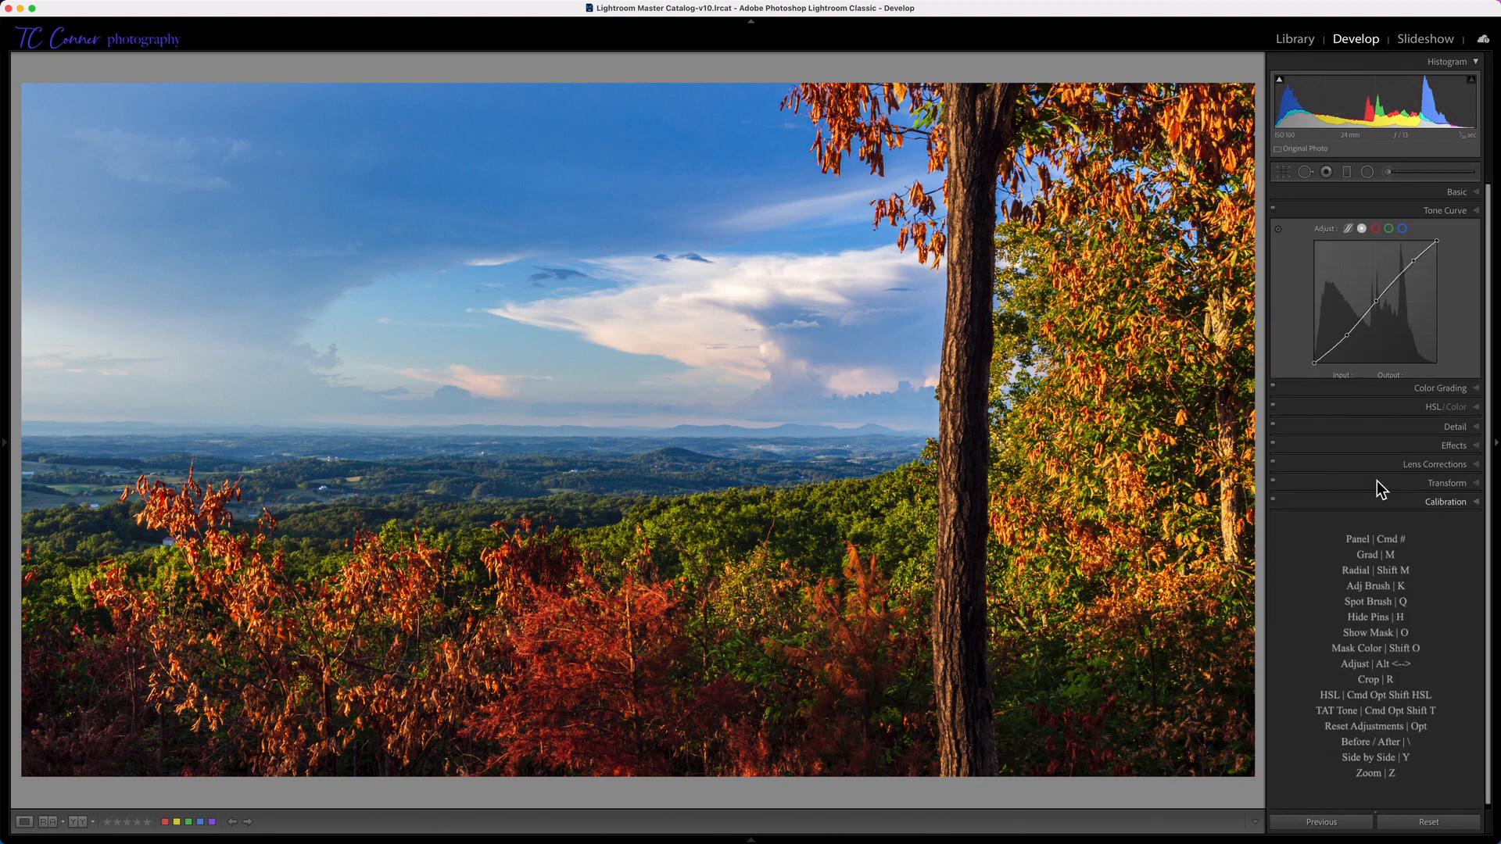
{"action": "left_click", "coordinate": [1356, 194]}
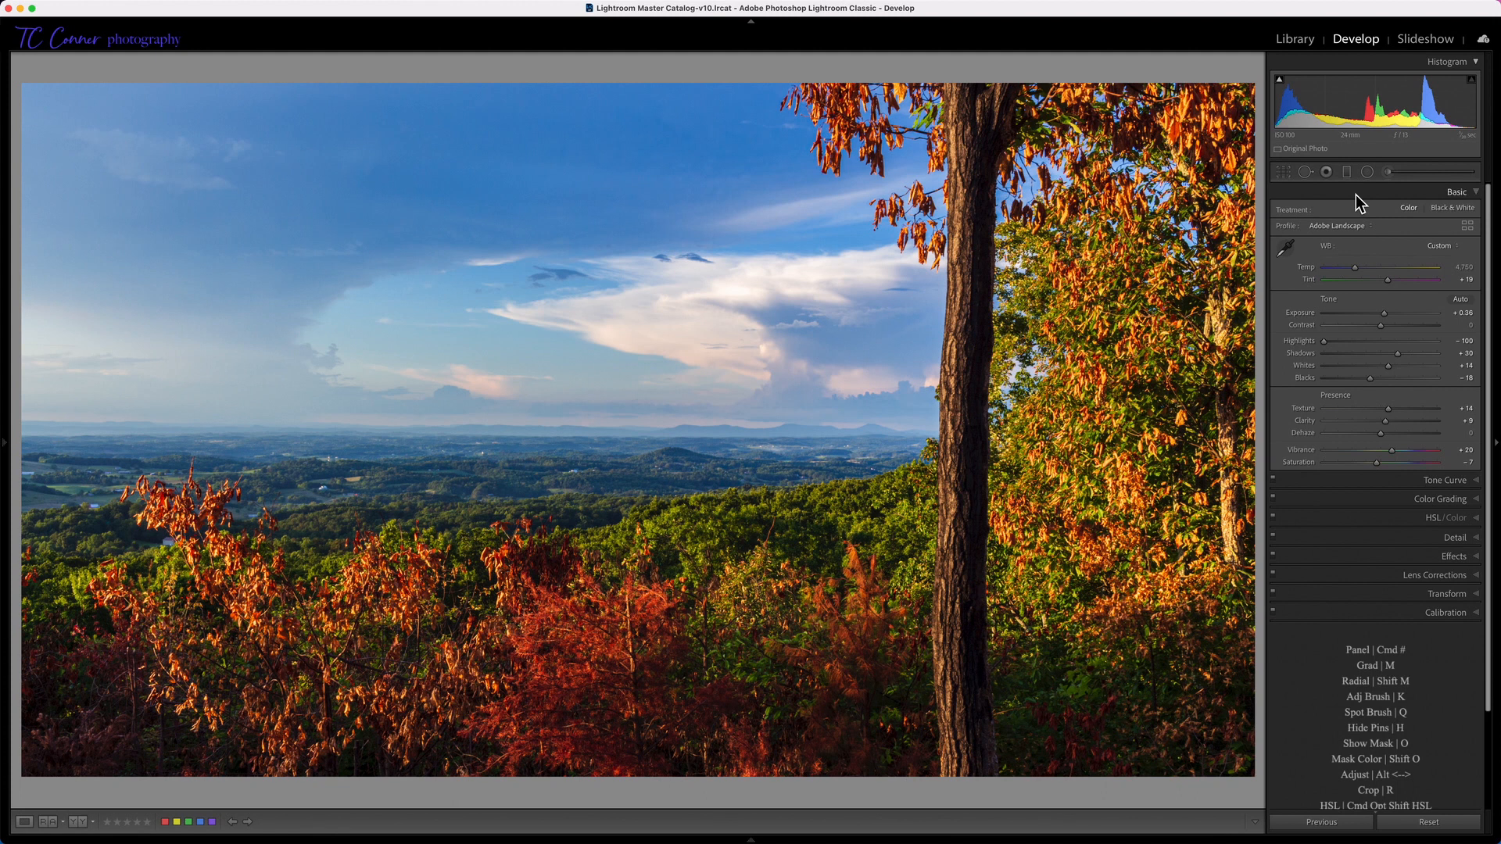
{"action": "key", "text": "backslash"}
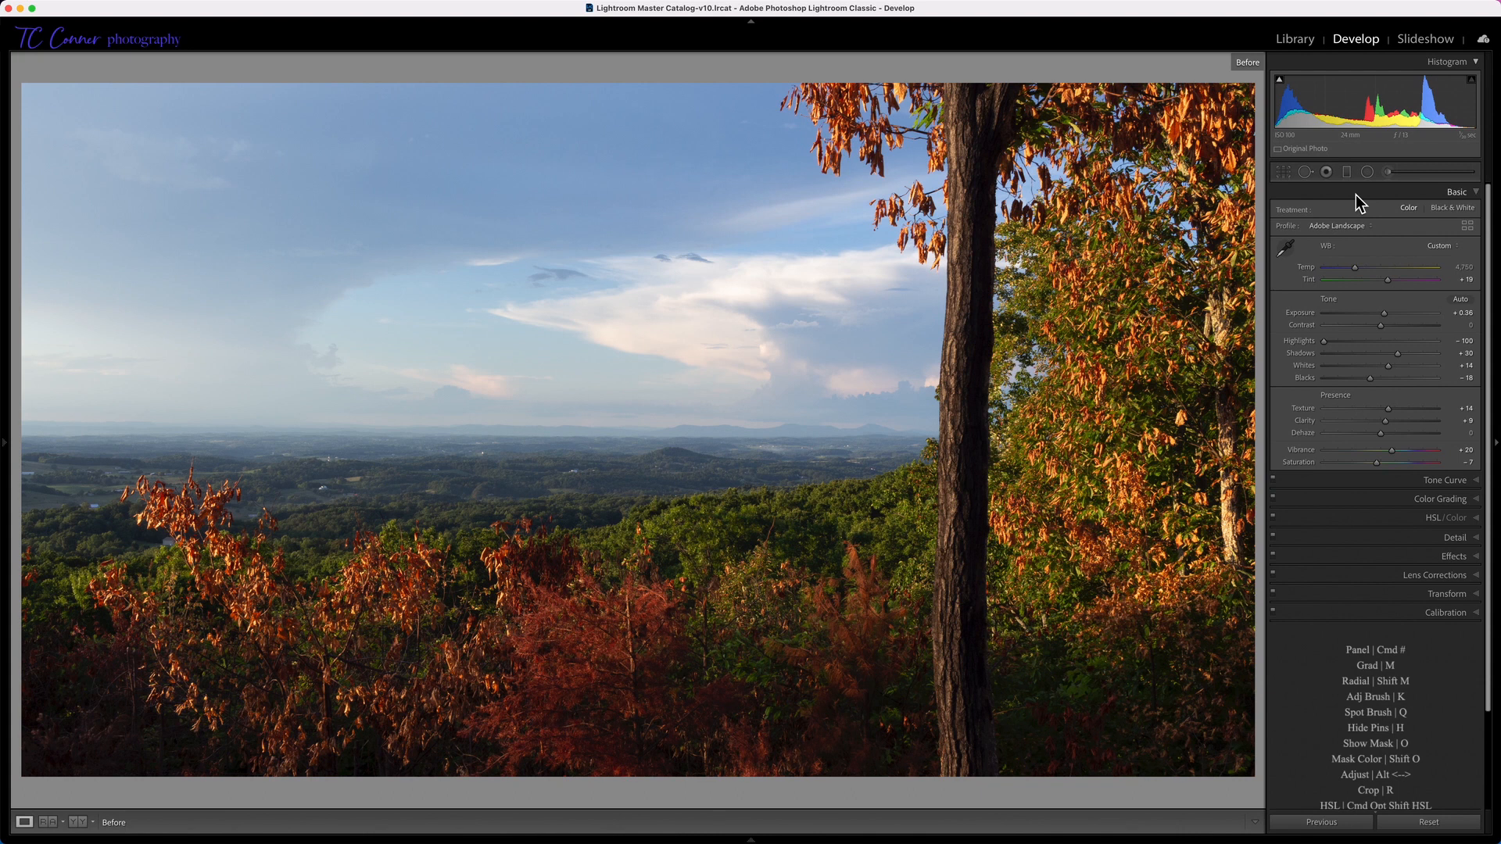
{"action": "key", "text": "backslash"}
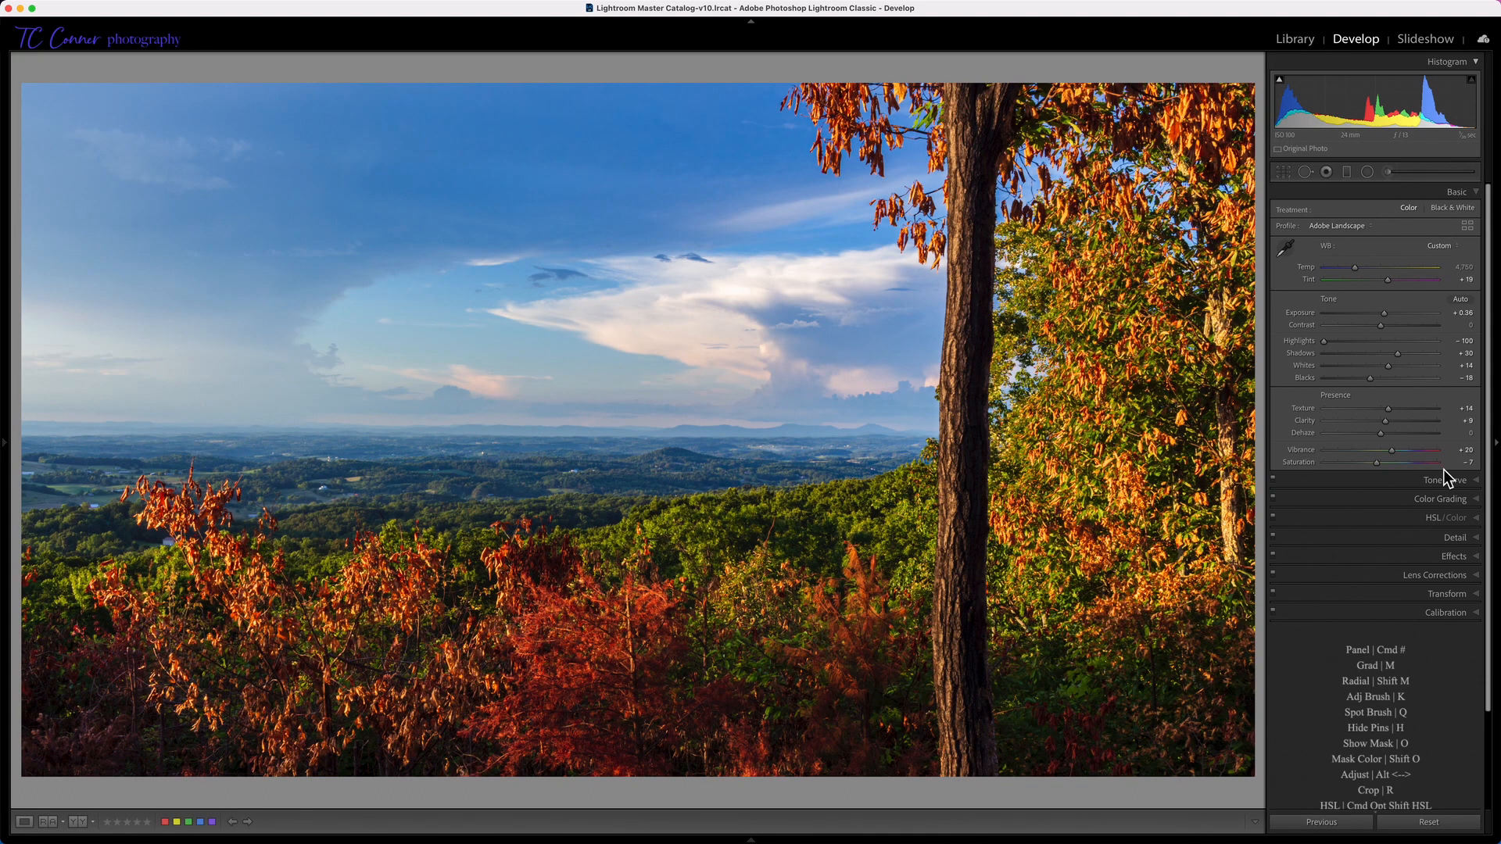
{"action": "left_click", "coordinate": [1381, 481]}
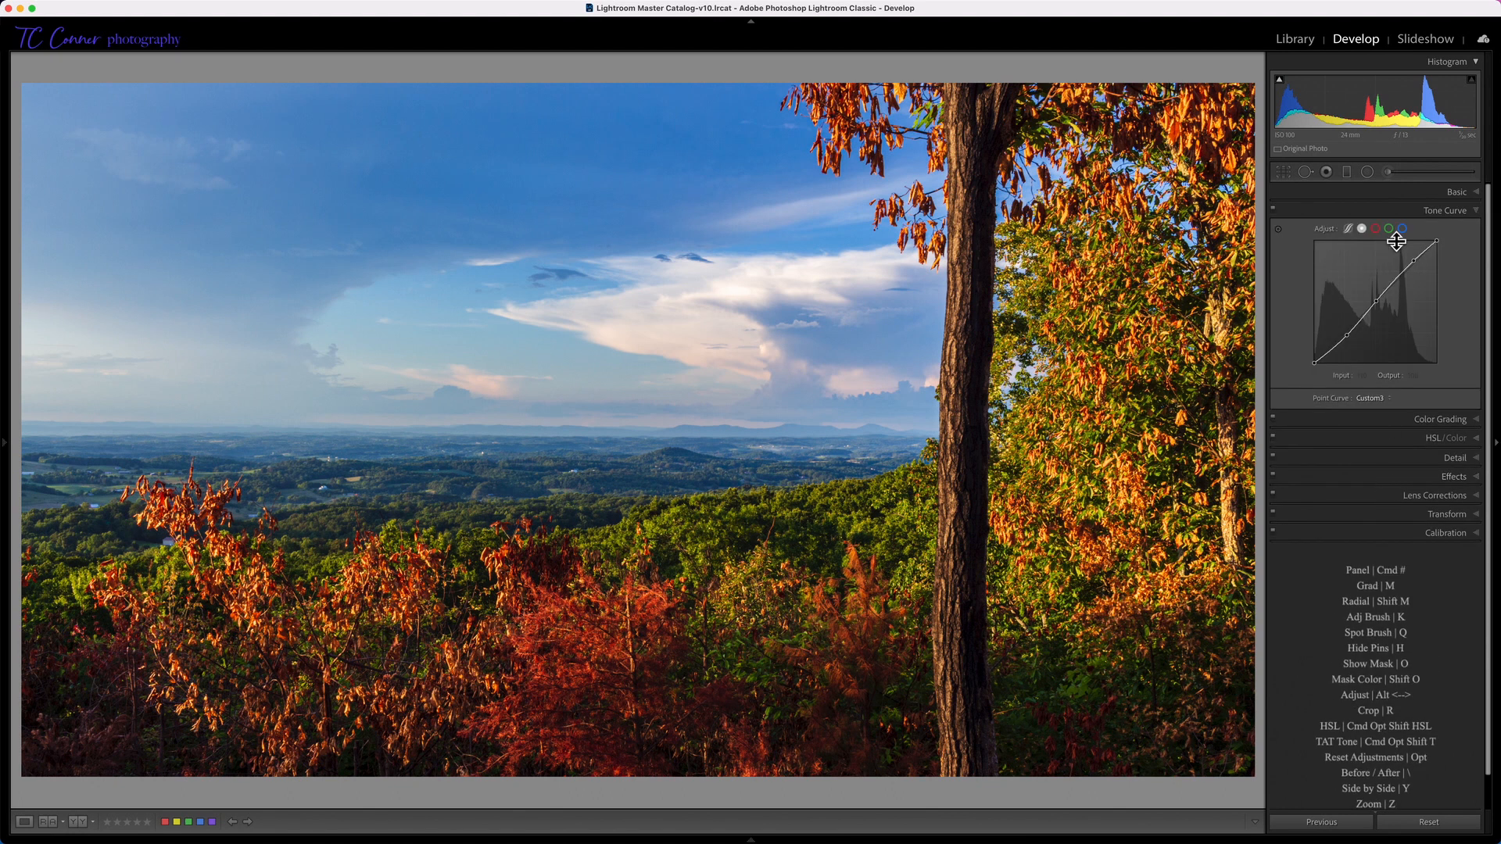
{"action": "left_click", "coordinate": [1383, 209]}
Color grade the shadows blue with hue 237, reducing their saturation to about 48
{"action": "left_click", "coordinate": [1382, 228]}
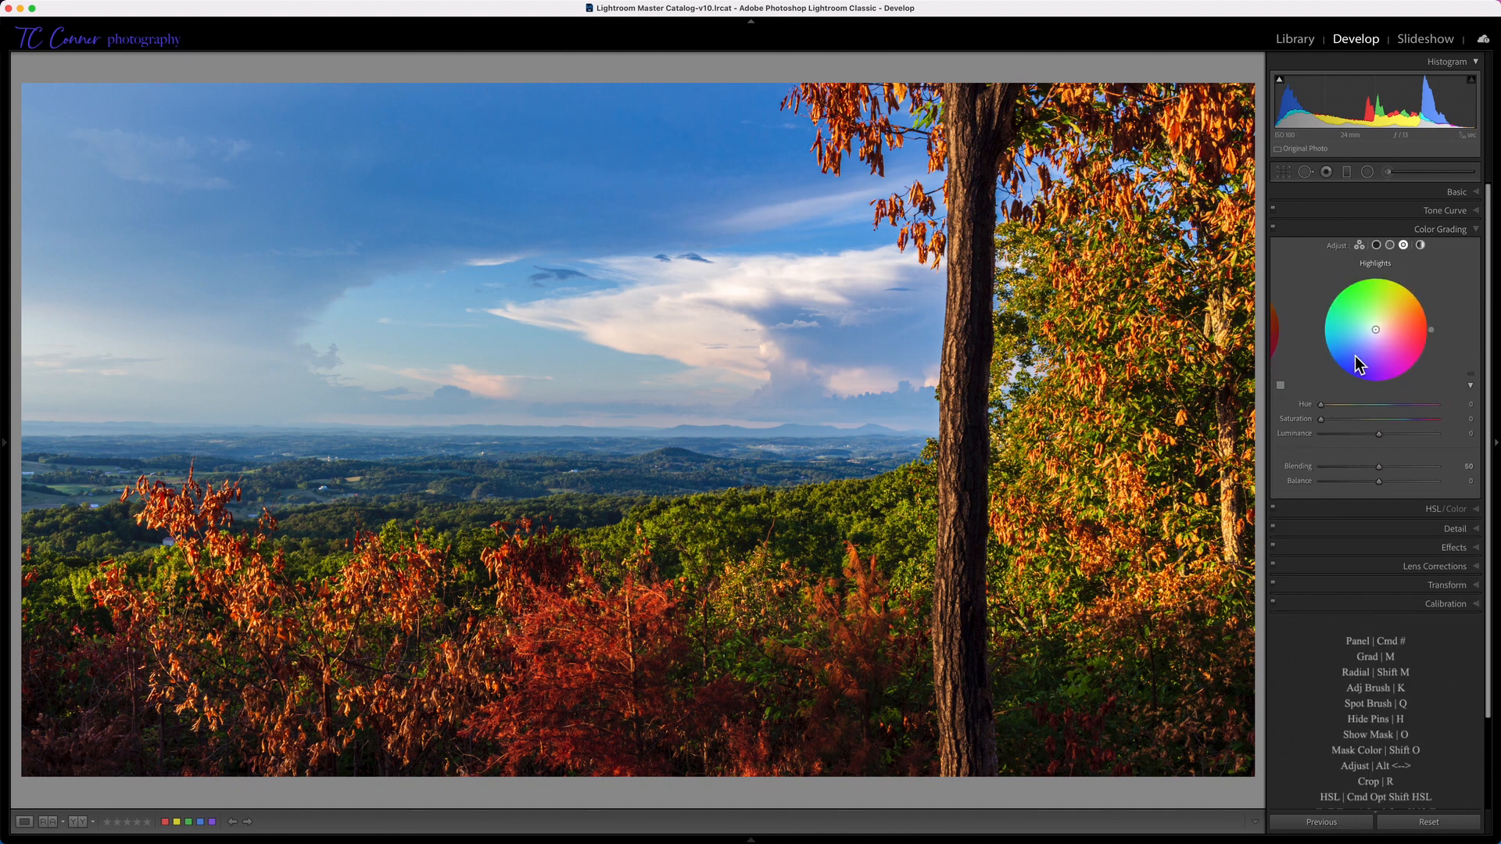
{"action": "left_click", "coordinate": [1361, 245]}
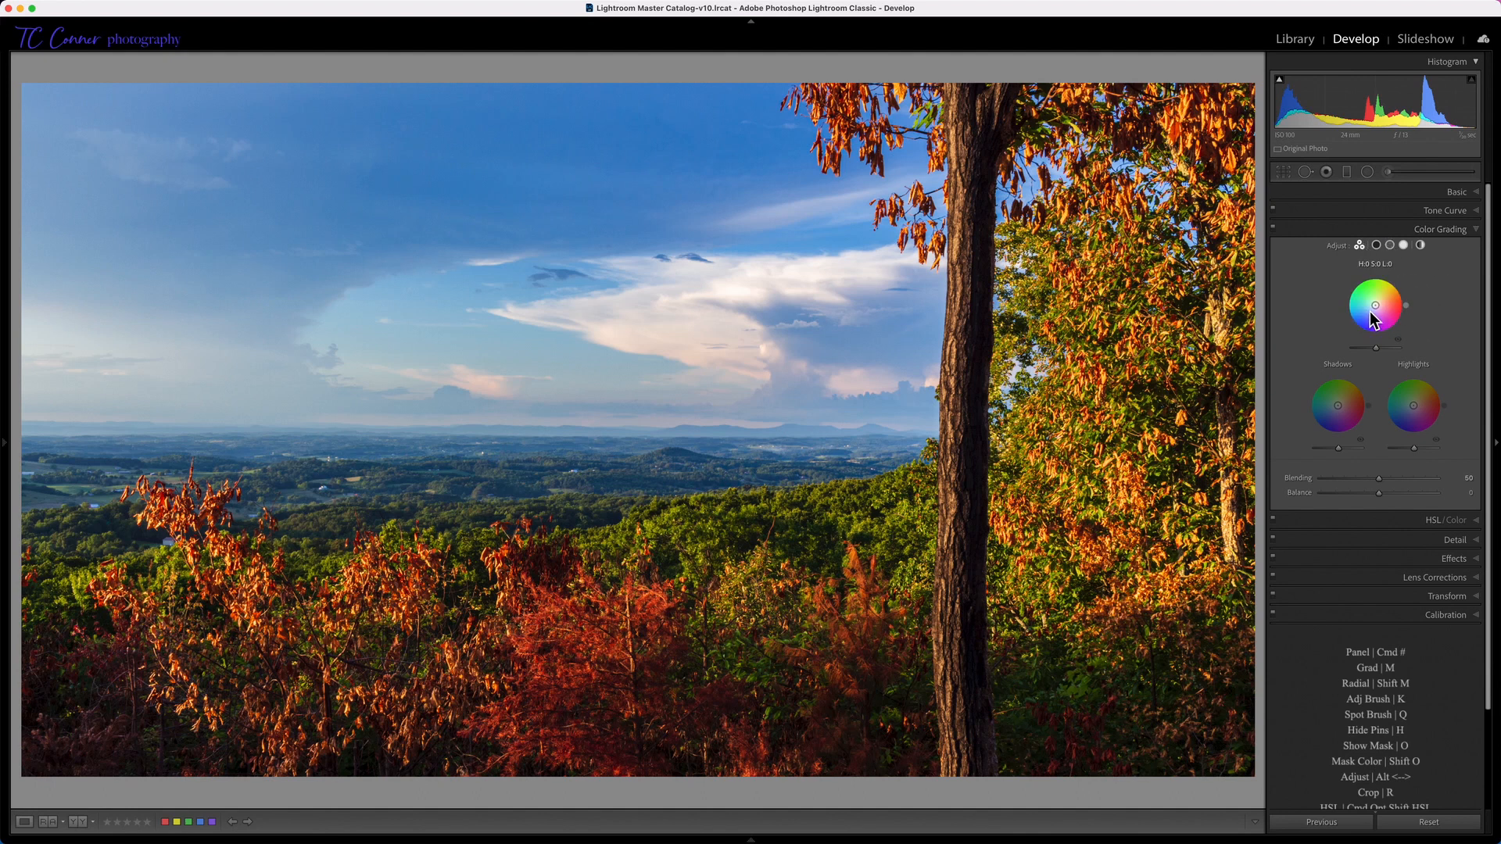
{"action": "left_click", "coordinate": [1377, 246]}
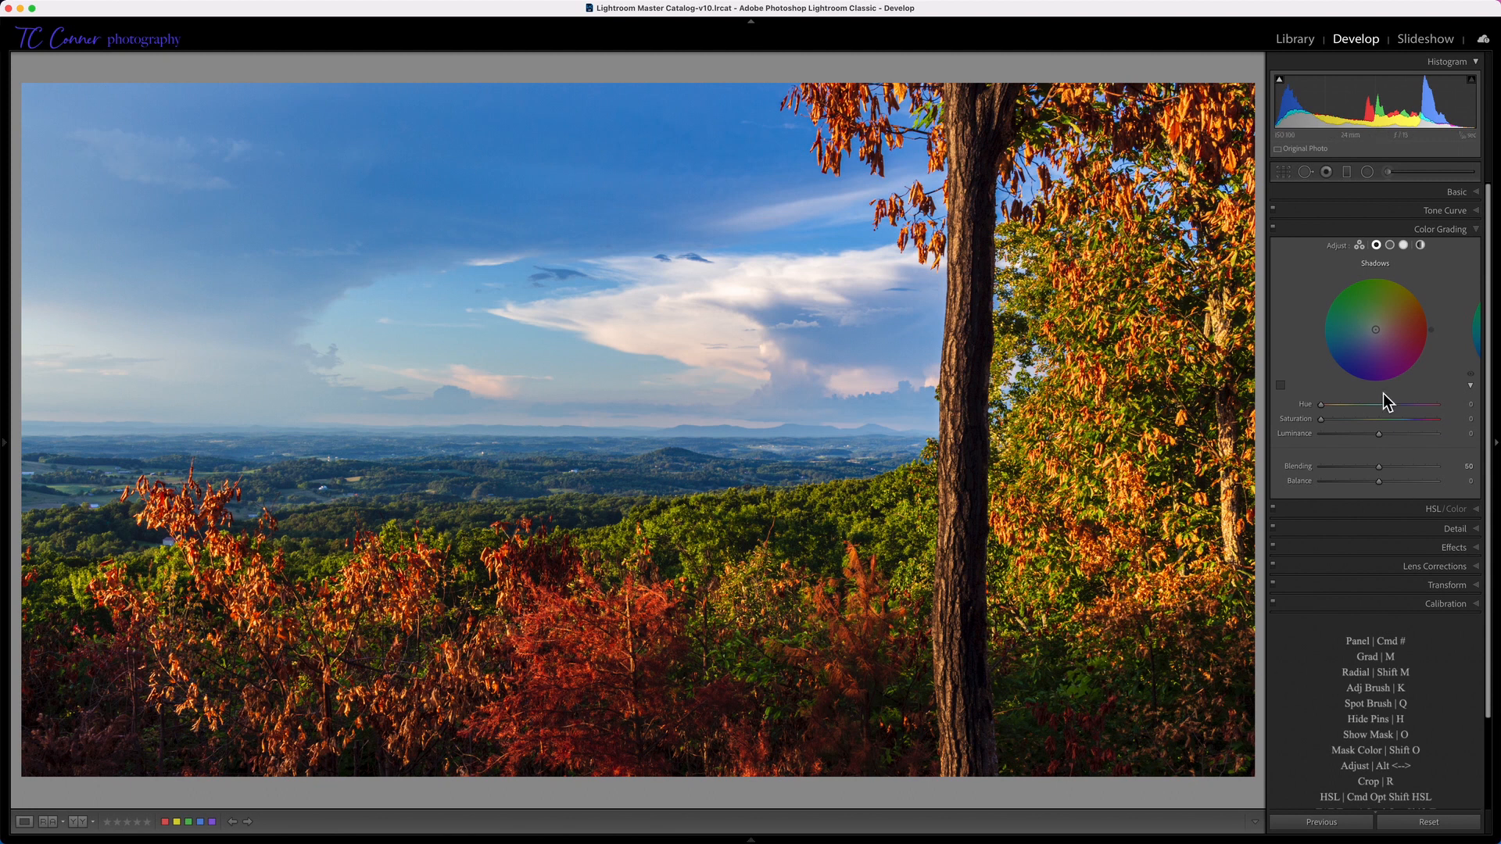
{"action": "left_click_drag", "start_coordinate": [1376, 330], "coordinate": [1353, 369]}
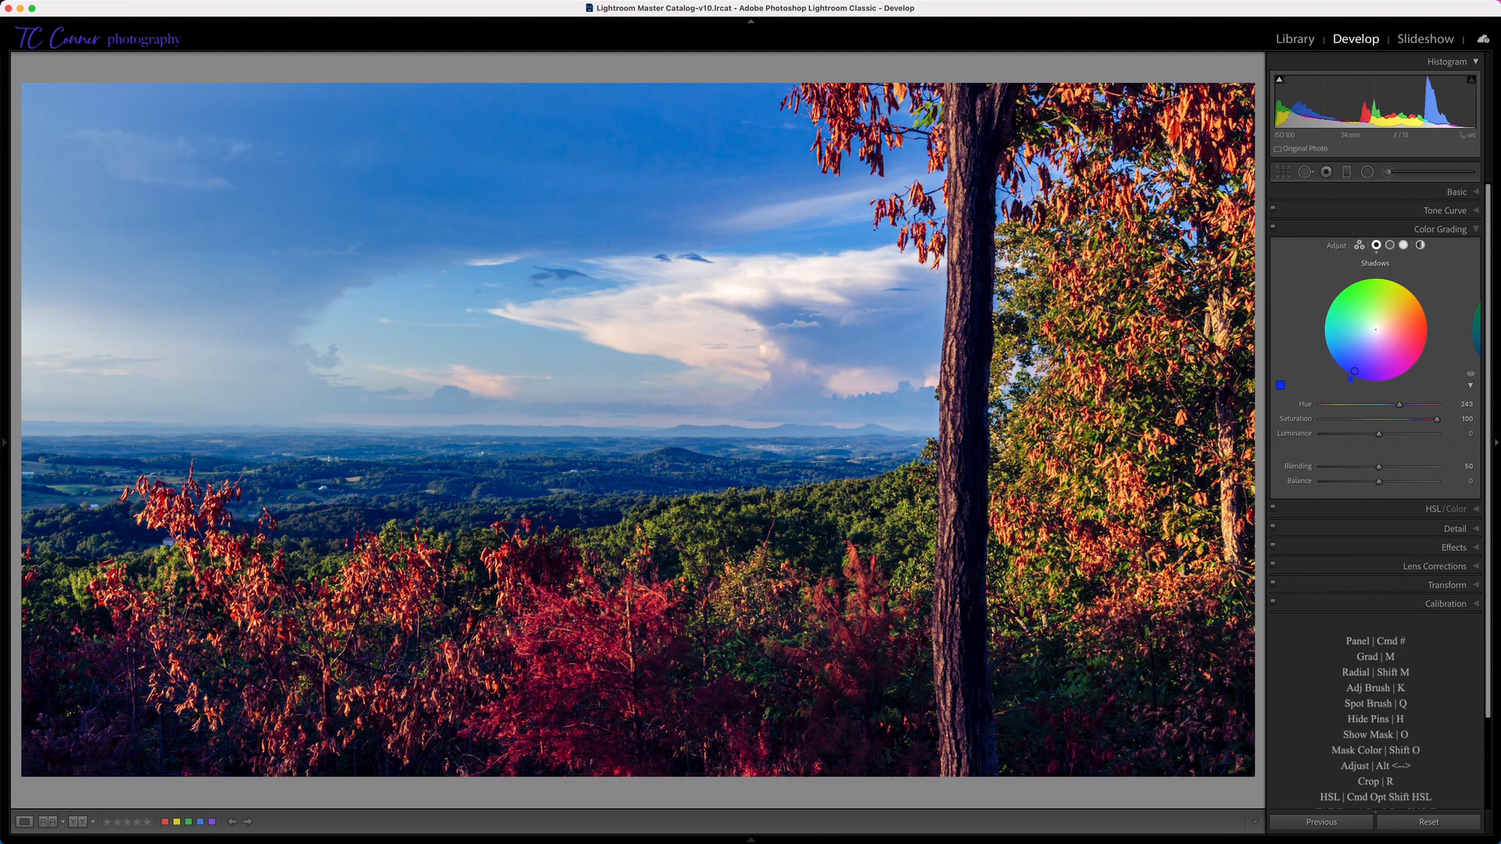
{"action": "left_click_drag", "start_coordinate": [1354, 371], "coordinate": [1347, 367]}
{"action": "left_click_drag", "start_coordinate": [1348, 368], "coordinate": [1350, 369]}
{"action": "left_click_drag", "start_coordinate": [1353, 378], "coordinate": [1360, 354]}
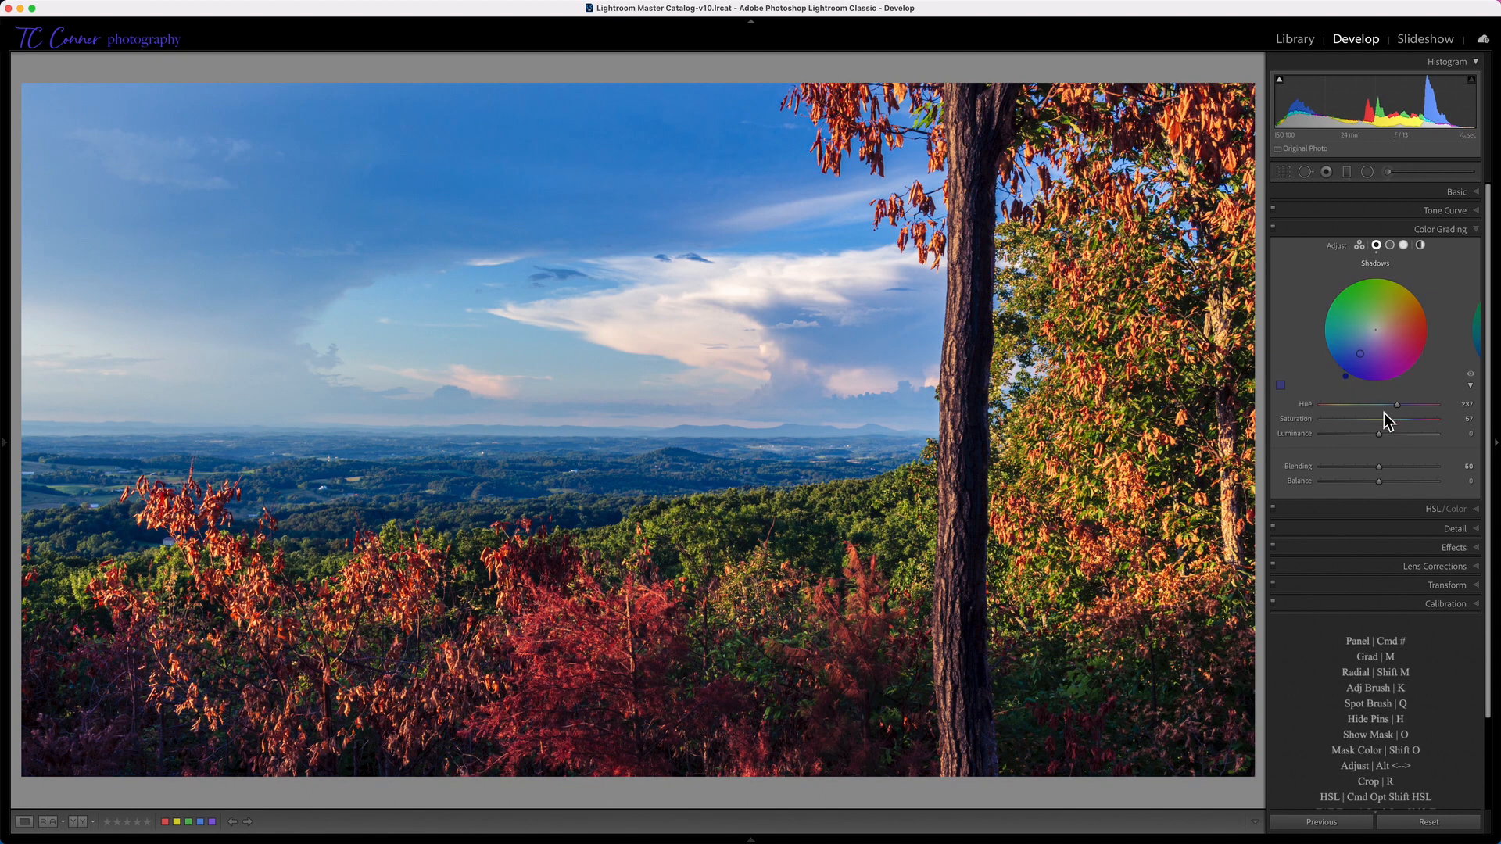
{"action": "left_click_drag", "start_coordinate": [1387, 421], "coordinate": [1383, 420]}
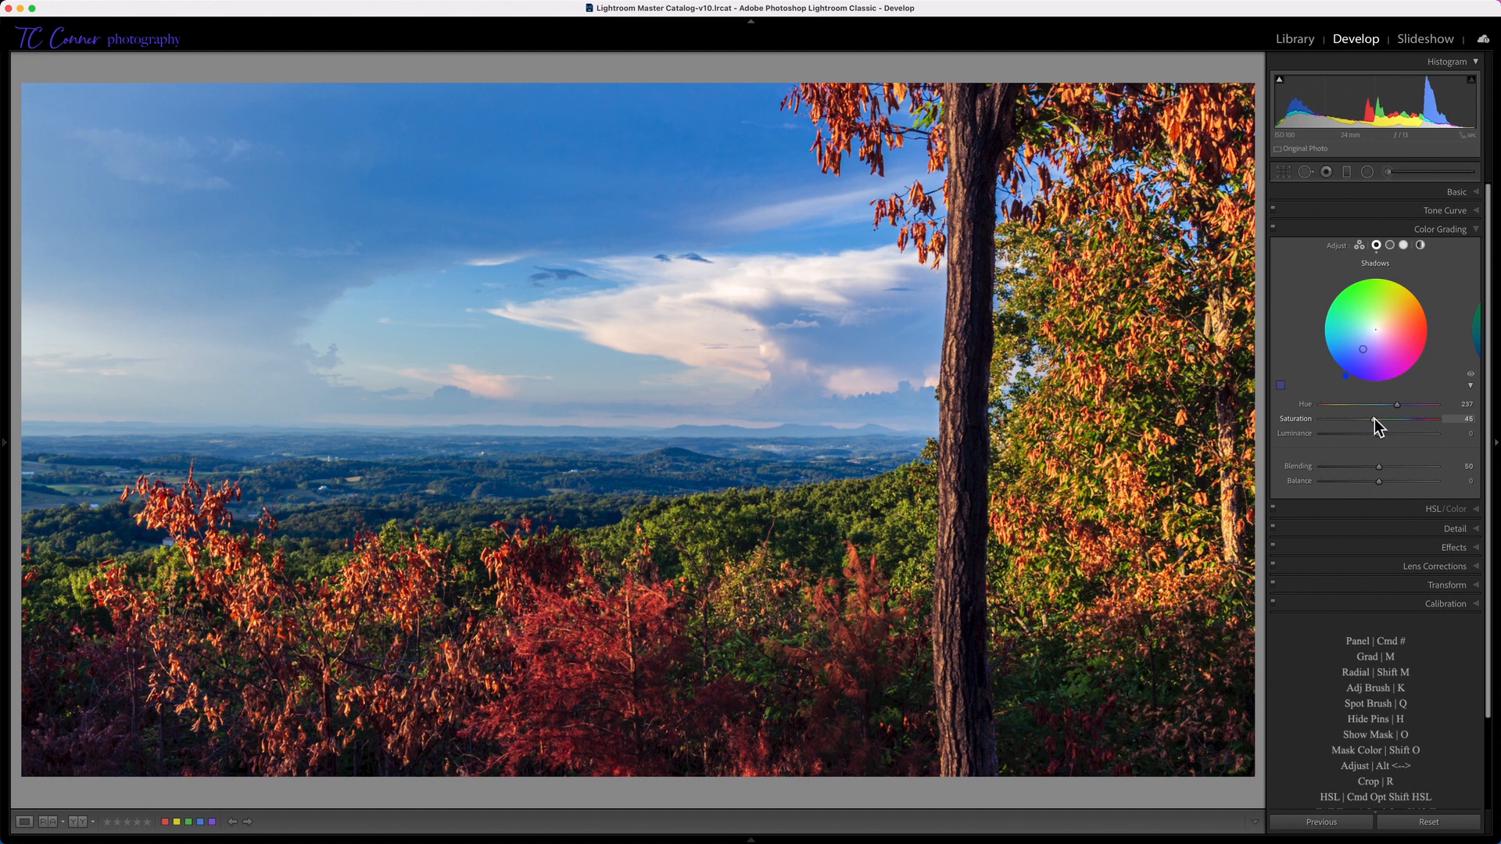
{"action": "left_click_drag", "start_coordinate": [1375, 419], "coordinate": [1373, 419]}
Color grade the highlights yellow with hue 54, reducing their saturation to 64
{"action": "left_click", "coordinate": [1421, 246]}
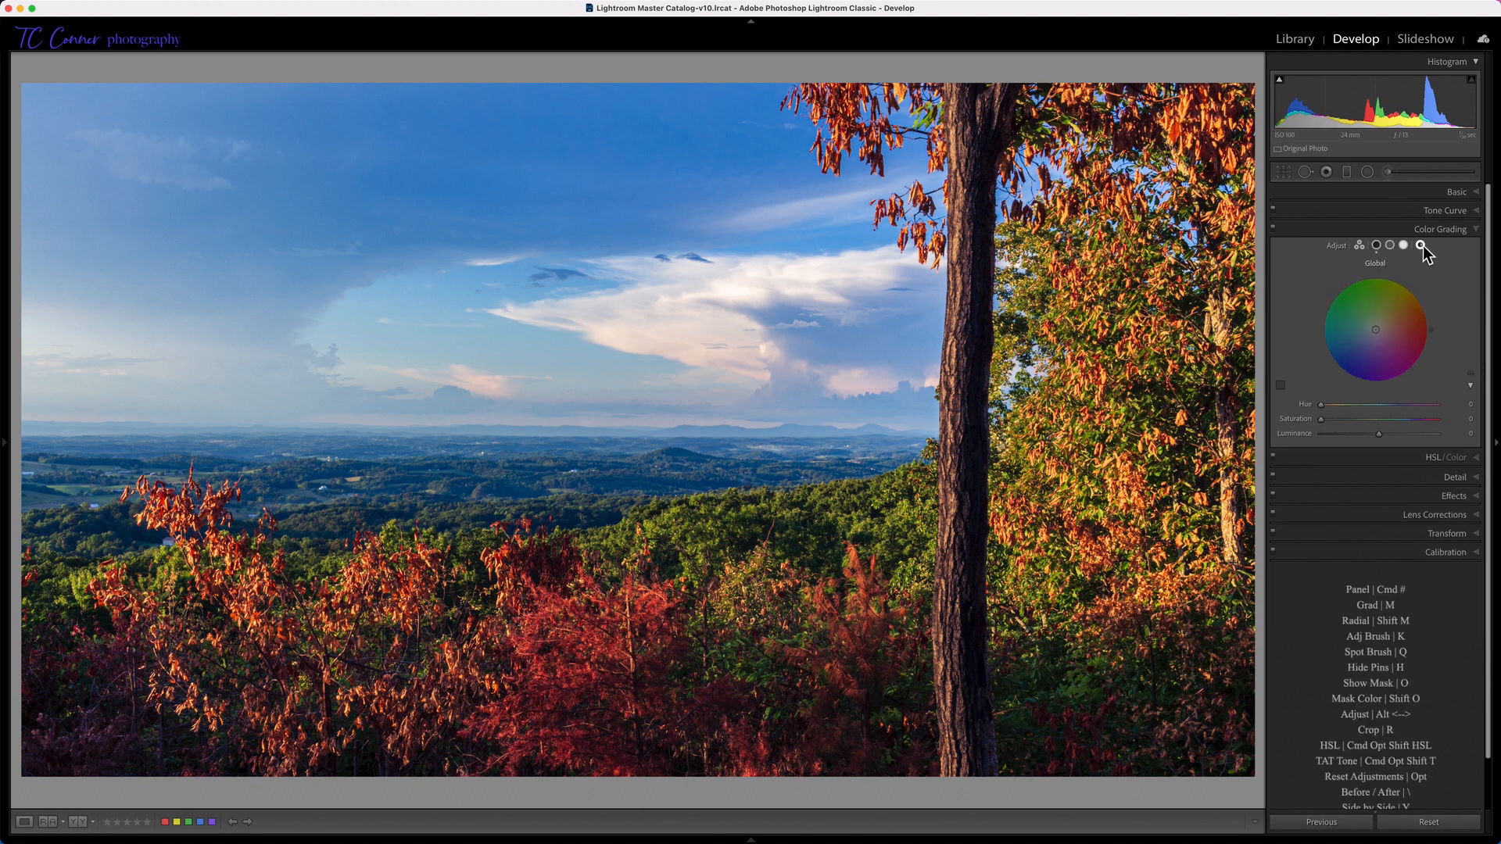
{"action": "left_click", "coordinate": [1404, 246]}
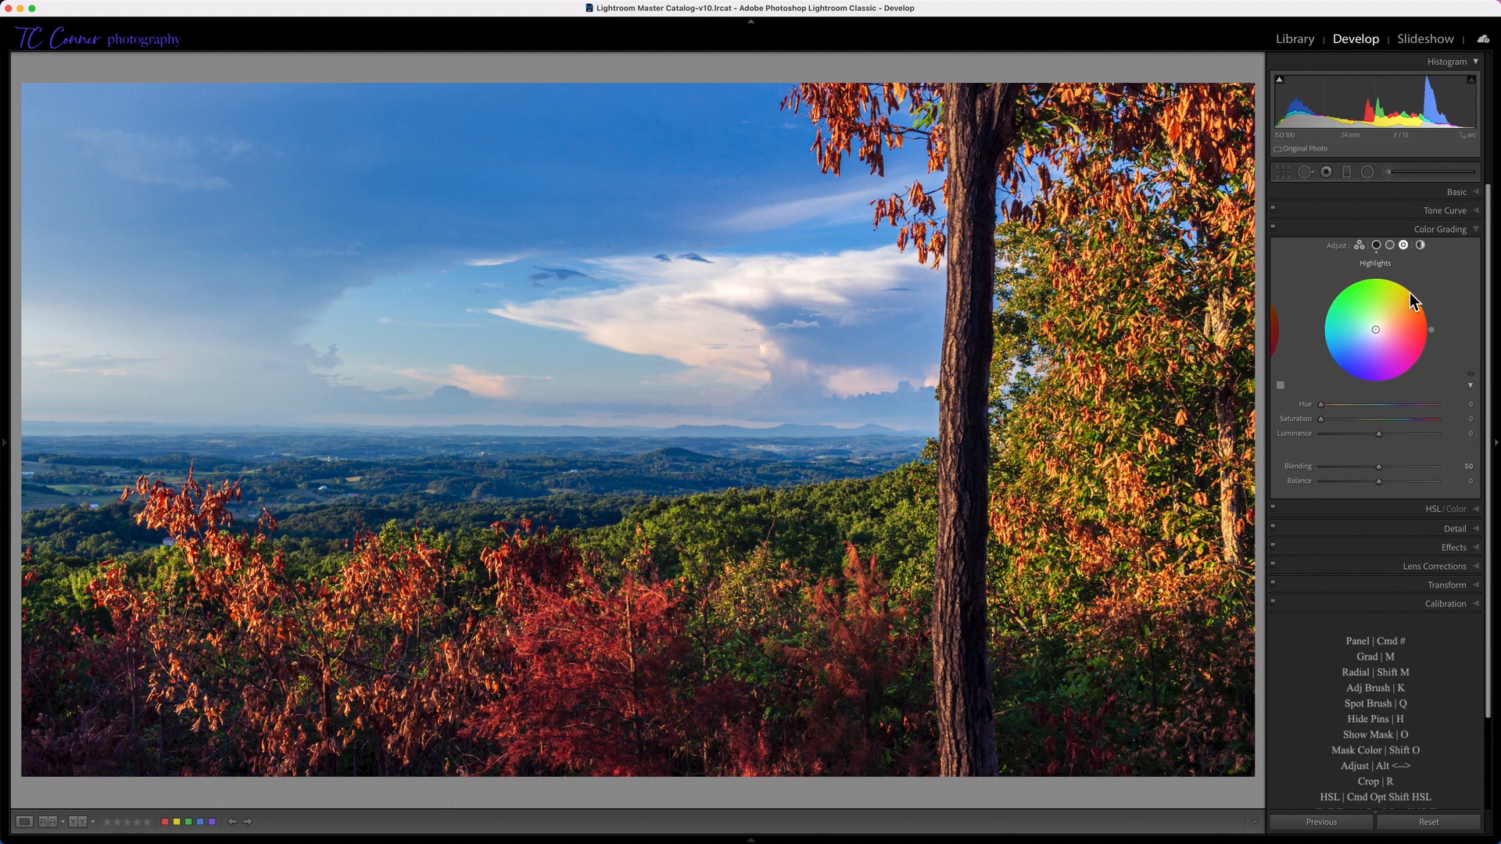
{"action": "left_click_drag", "start_coordinate": [1377, 332], "coordinate": [1405, 290]}
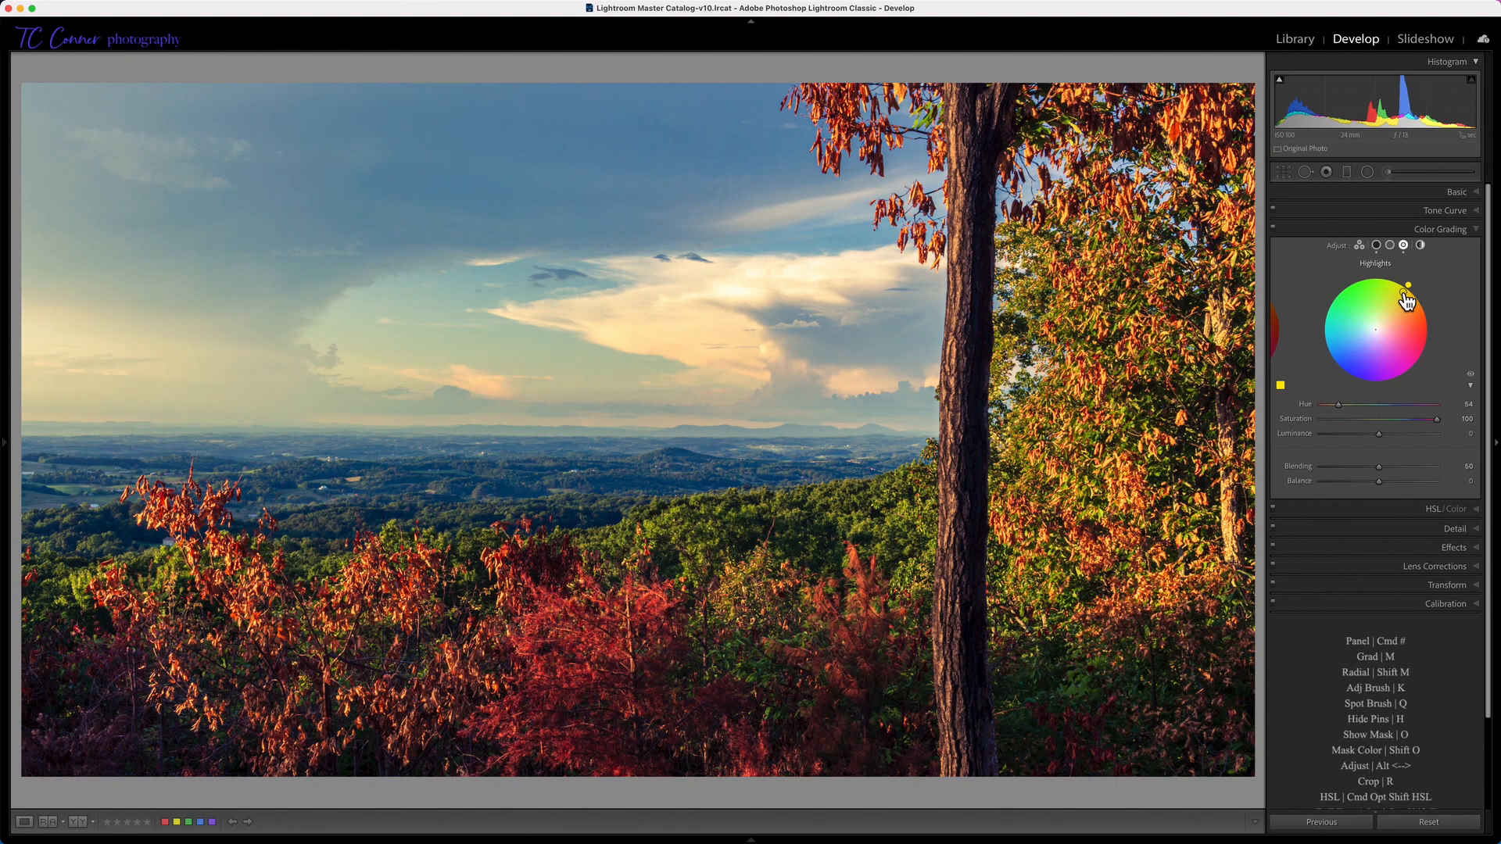
{"action": "left_click_drag", "start_coordinate": [1406, 297], "coordinate": [1398, 368]}
{"action": "left_click_drag", "start_coordinate": [1420, 421], "coordinate": [1397, 420]}
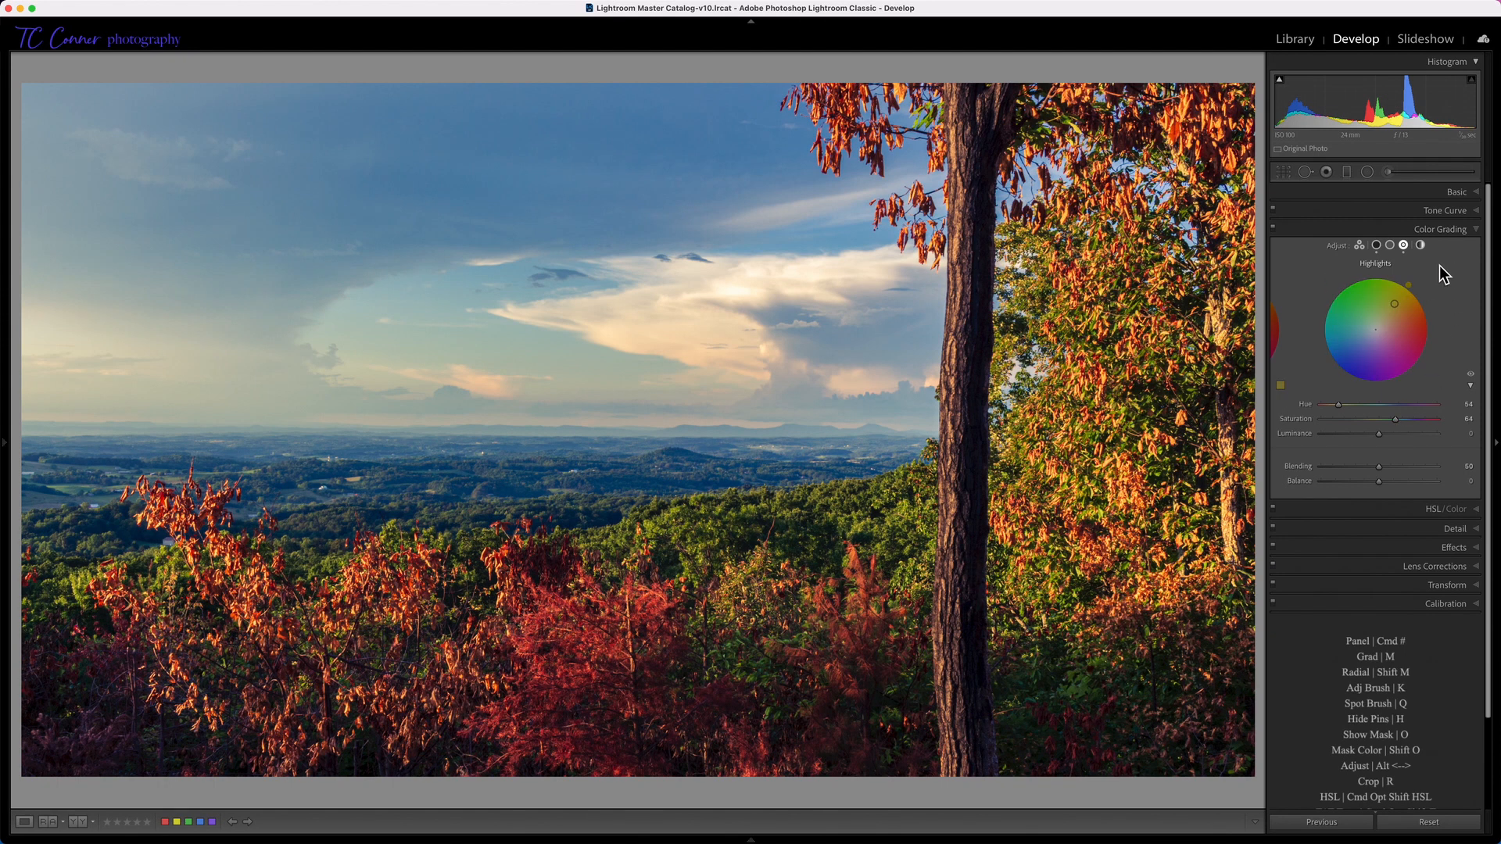
Compare the photo with and without the color grading effects, leaving them enabled
{"action": "left_click", "coordinate": [1273, 231]}
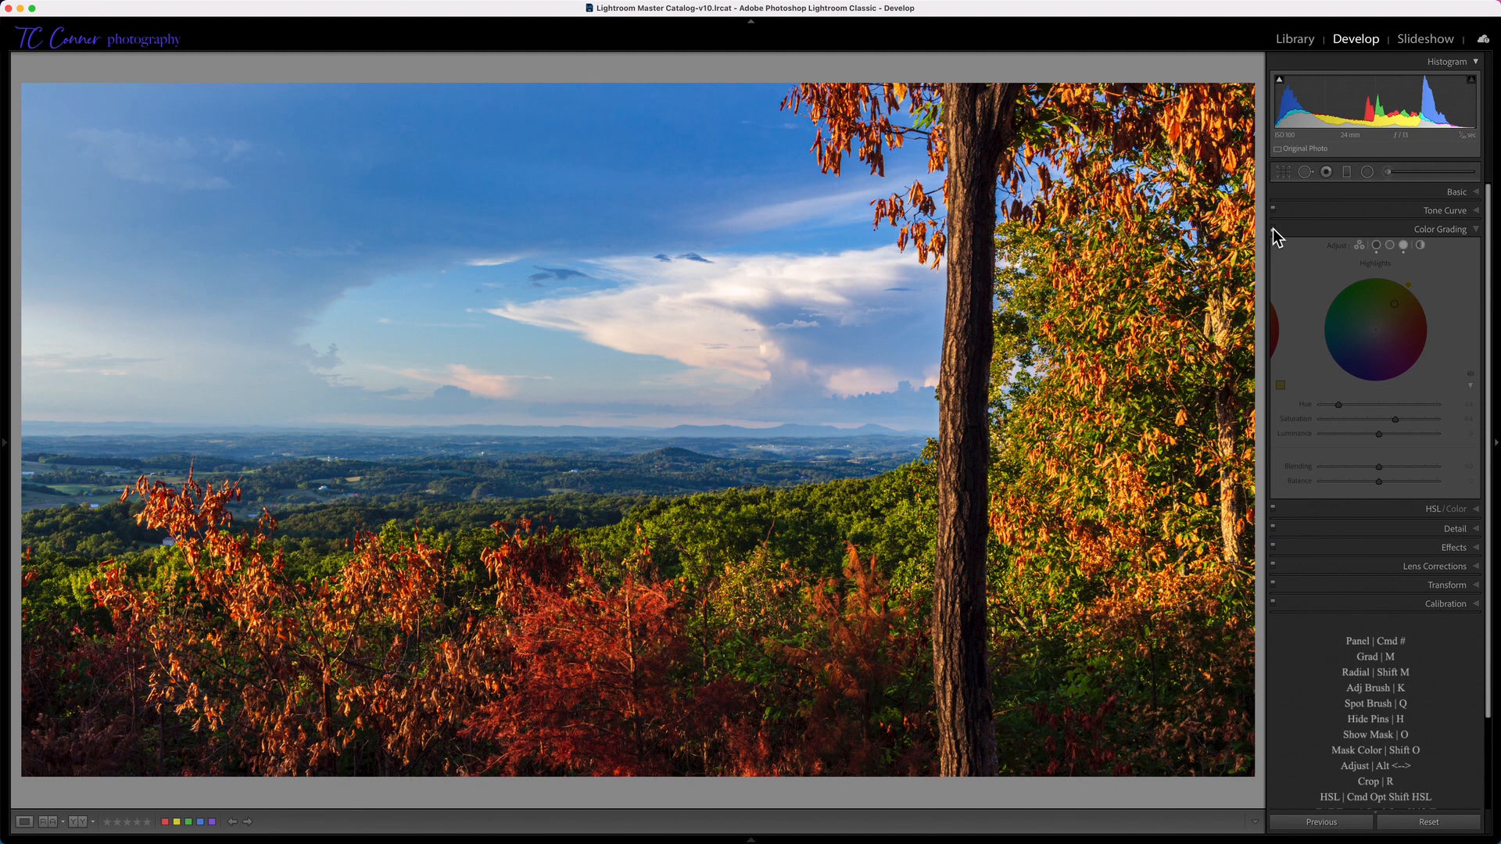
{"action": "left_click", "coordinate": [1273, 231]}
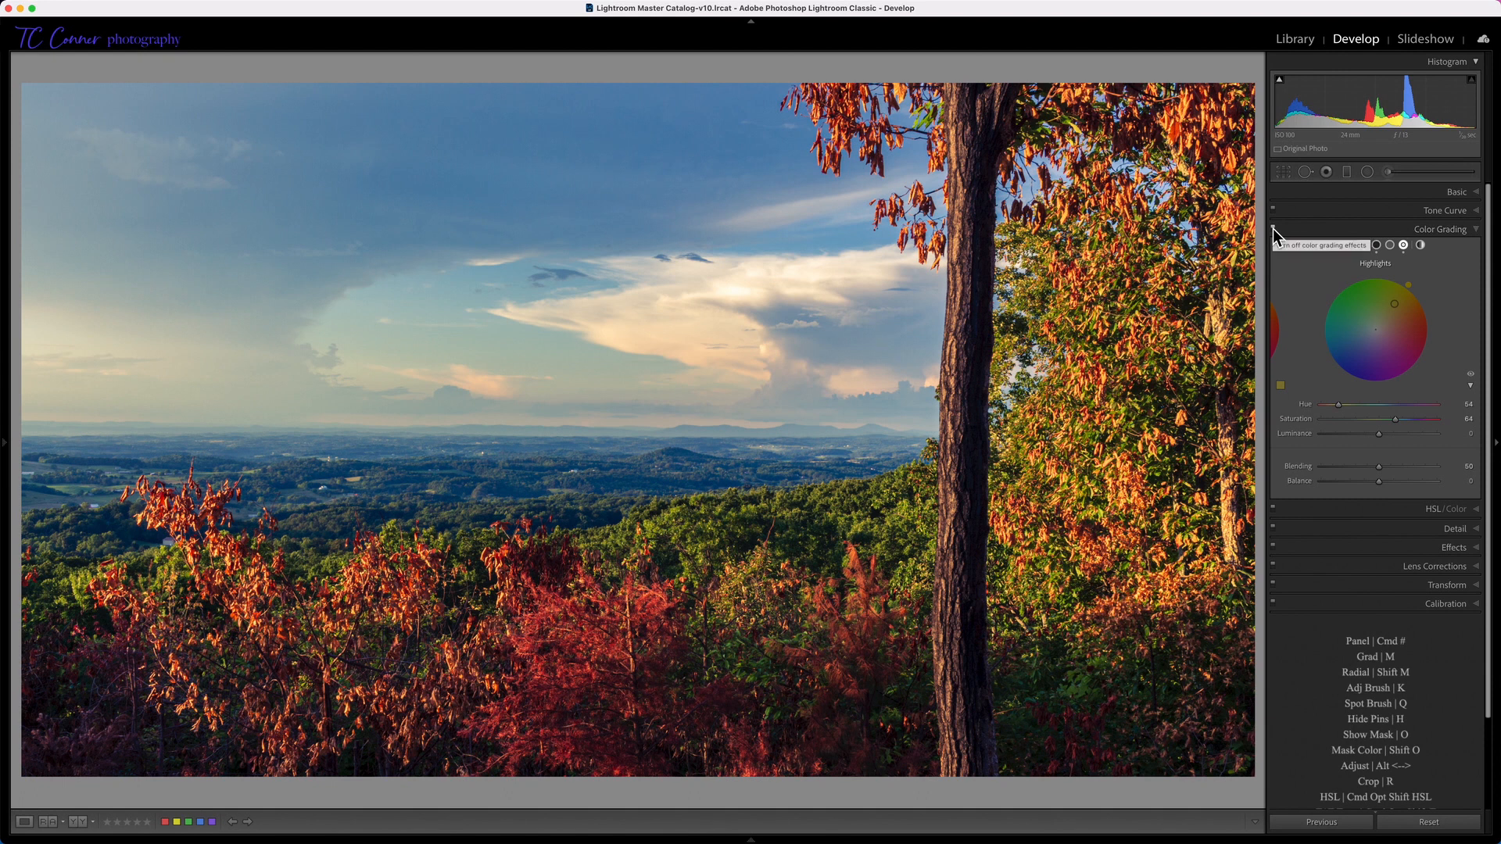
{"action": "left_click", "coordinate": [1273, 232]}
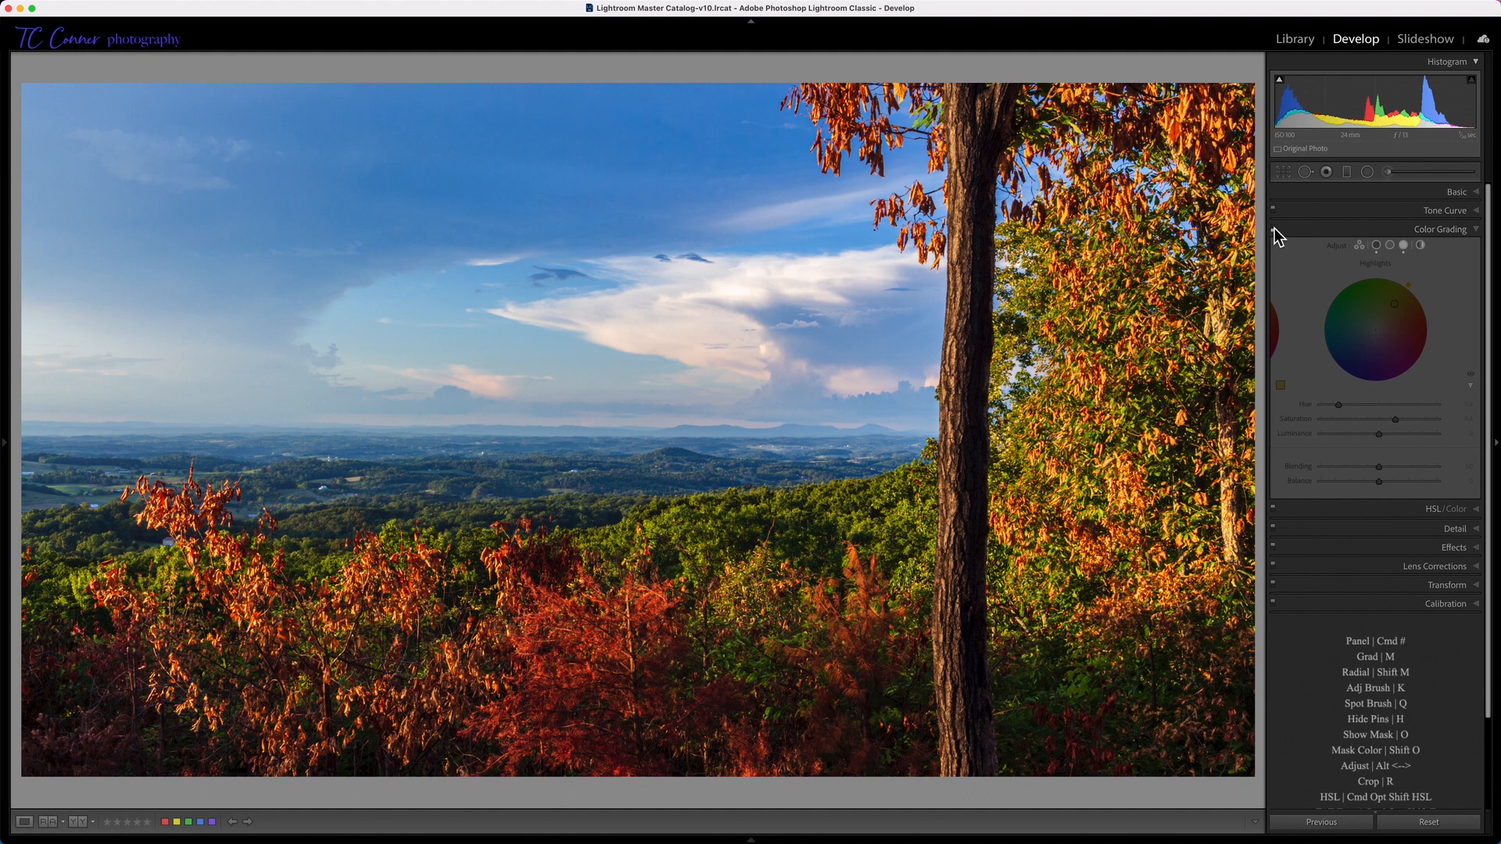
{"action": "left_click", "coordinate": [1273, 229]}
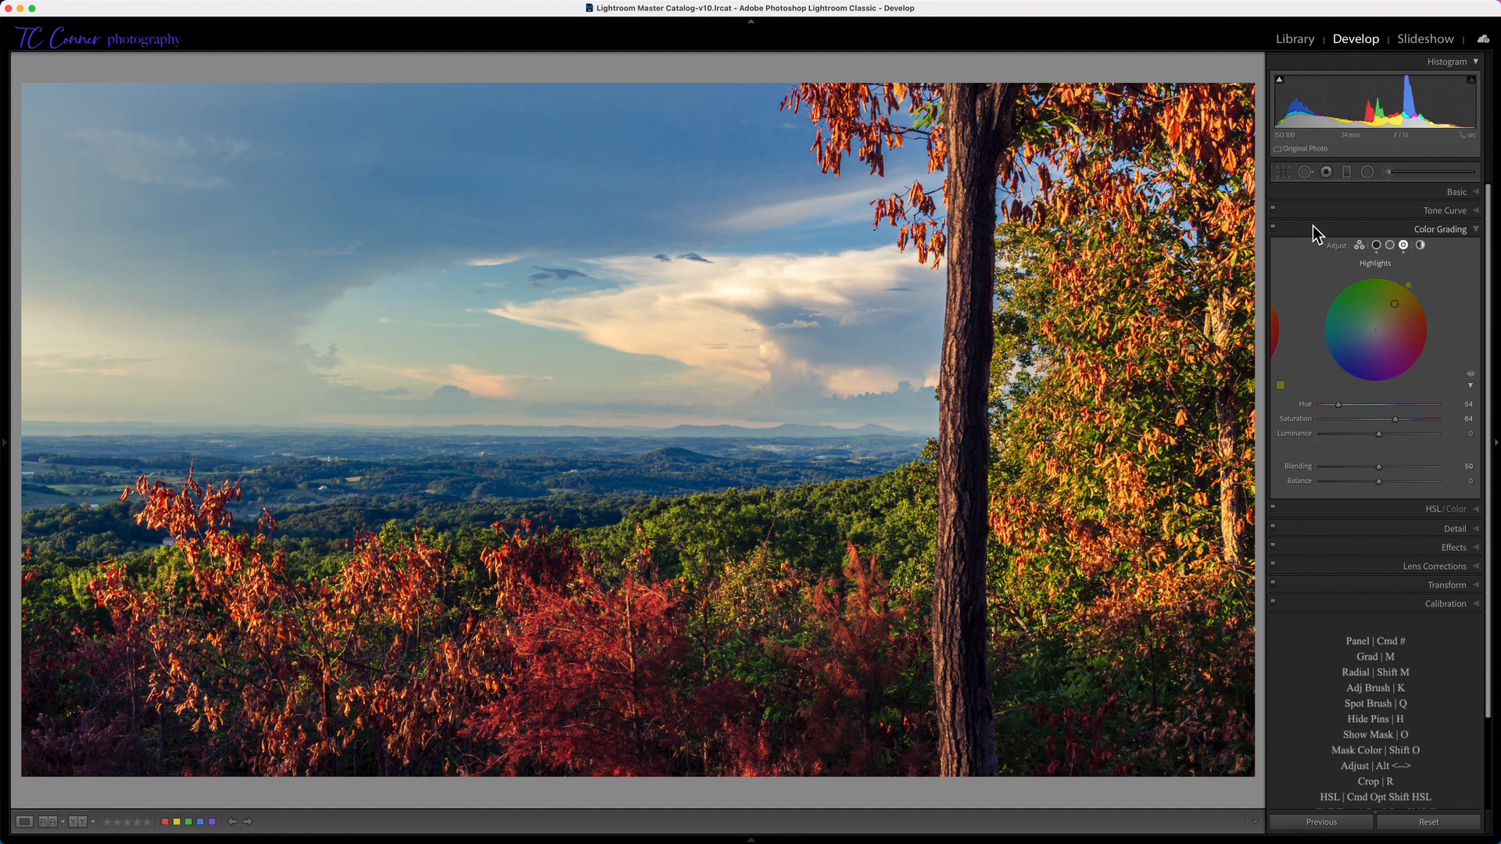
{"action": "left_click", "coordinate": [1273, 229]}
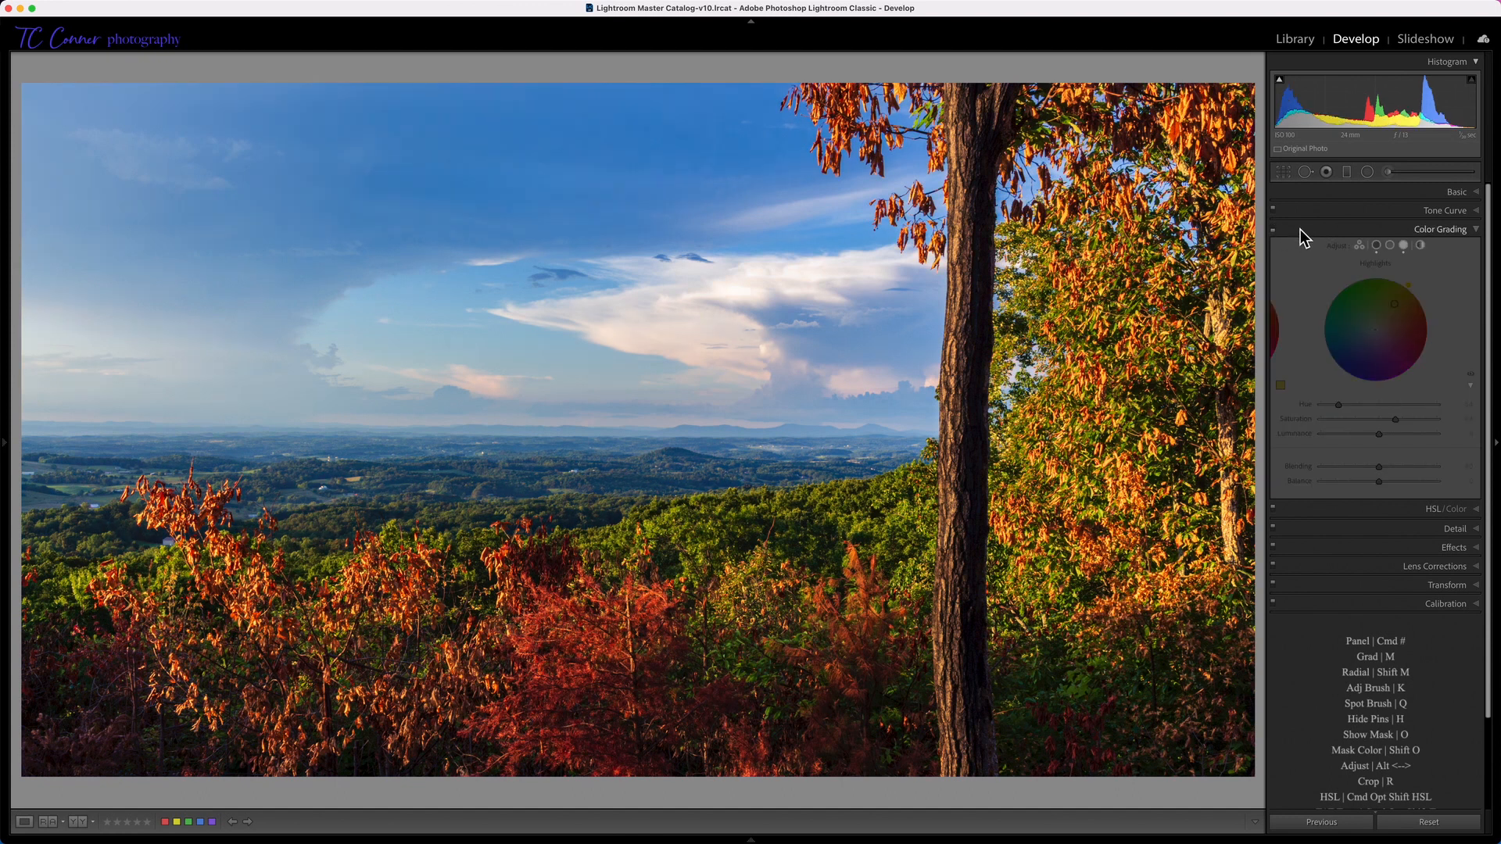
{"action": "left_click", "coordinate": [1273, 230]}
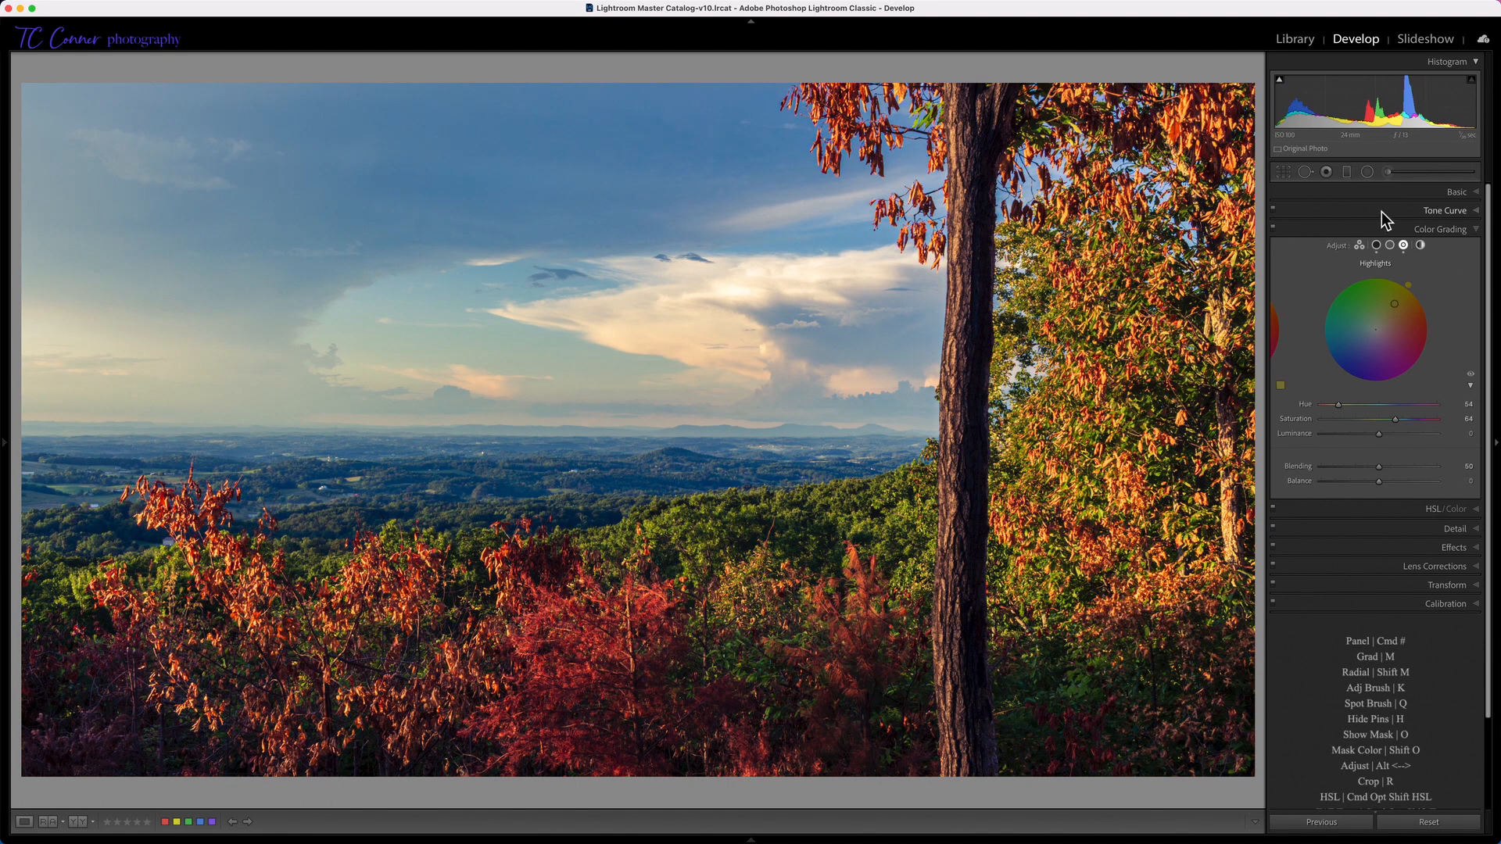
{"action": "left_click", "coordinate": [1335, 229]}
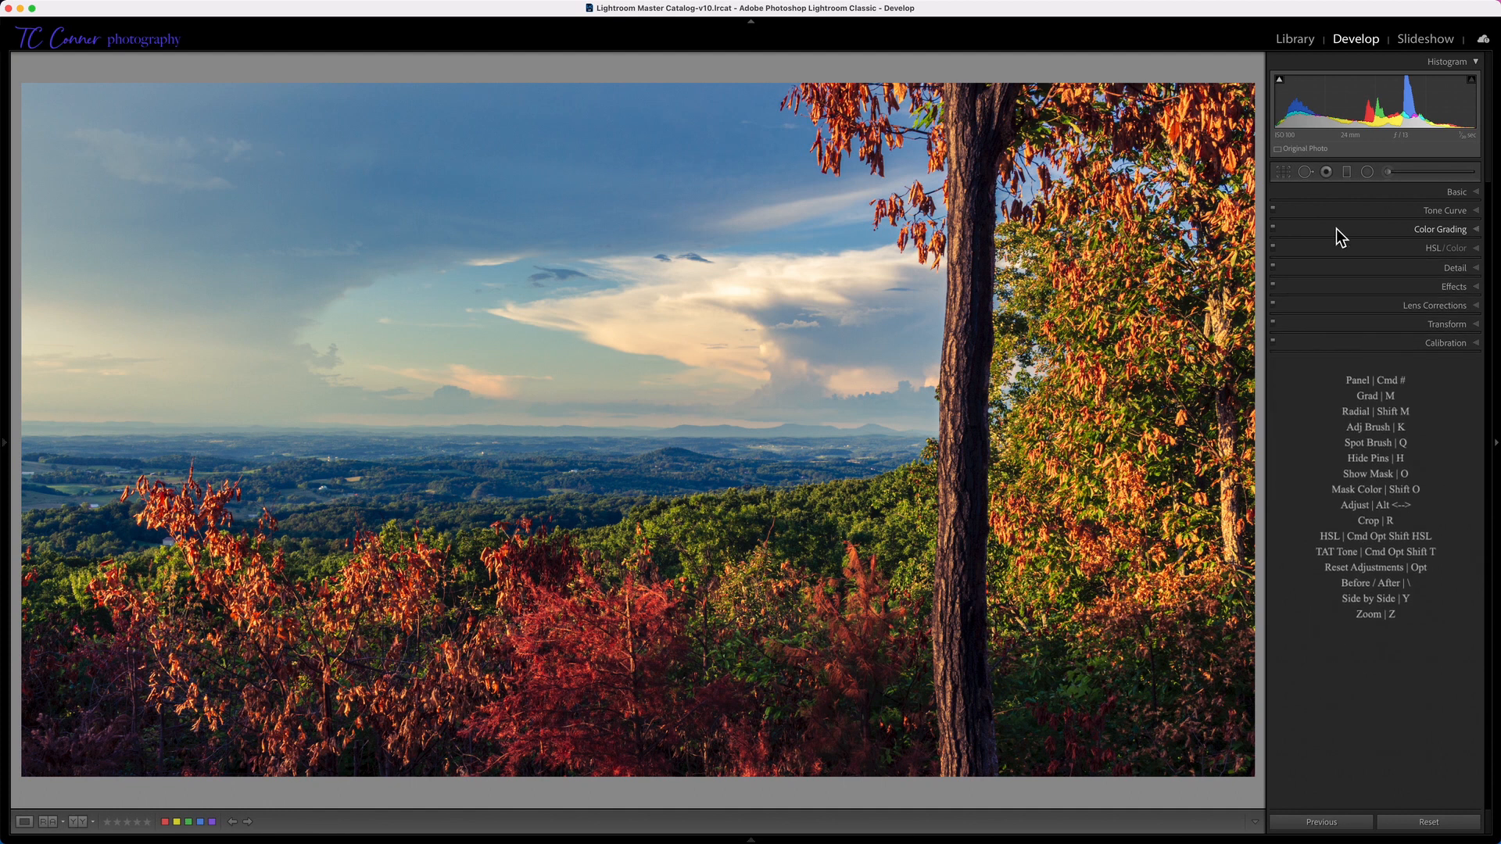
Raise the Blue saturation slightly in the HSL adjustments
{"action": "left_click", "coordinate": [1359, 250]}
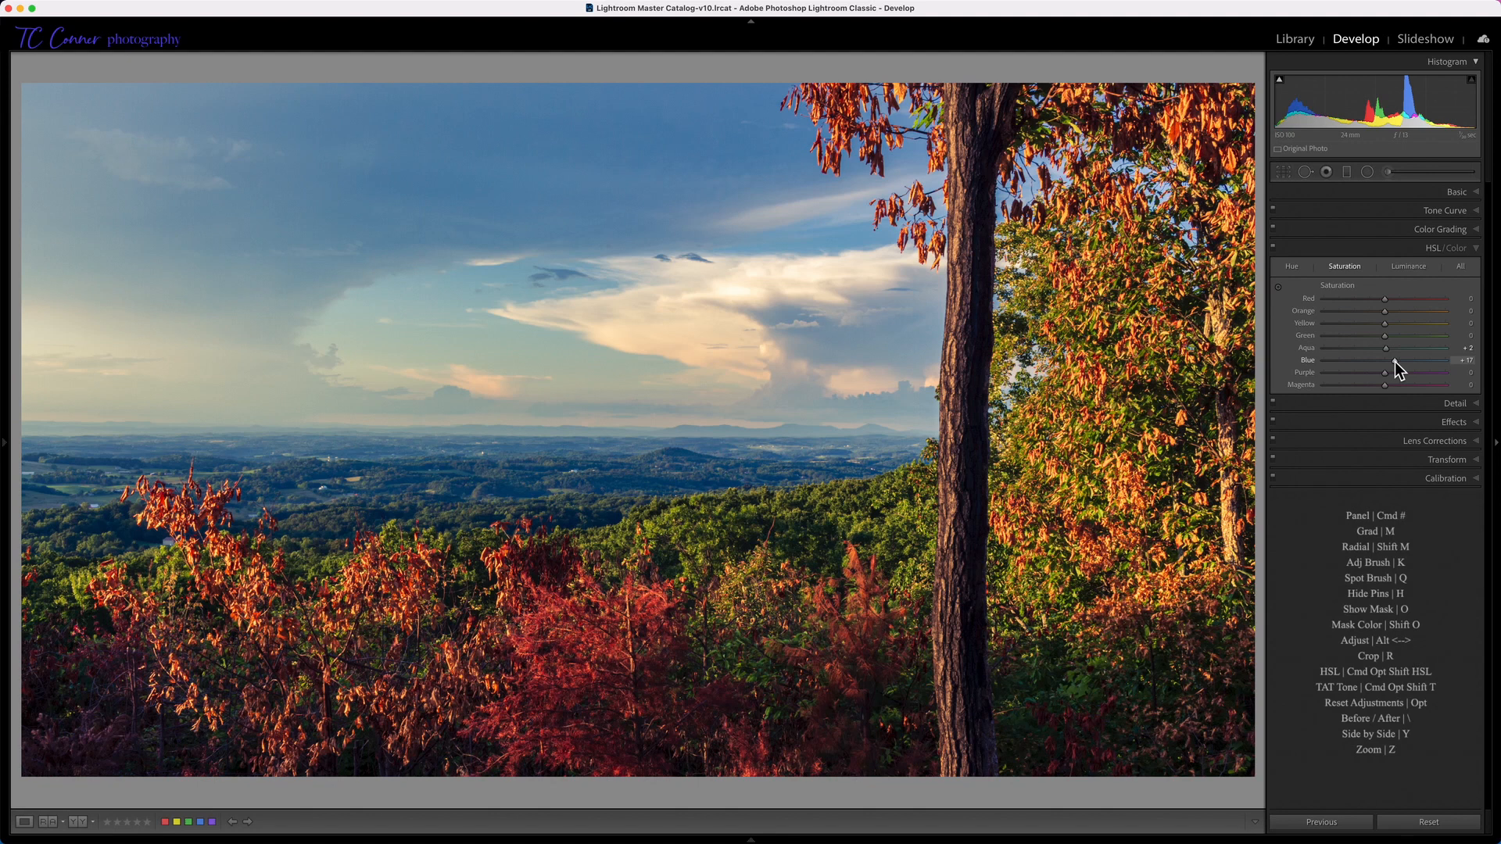
{"action": "scroll", "coordinate": [1397, 362], "scroll_direction": "up", "scroll_amount": 2}
{"action": "left_click_drag", "start_coordinate": [1398, 363], "coordinate": [1401, 362]}
{"action": "scroll", "coordinate": [1401, 362], "scroll_direction": "up", "scroll_amount": 1}
{"action": "left_click_drag", "start_coordinate": [1401, 361], "coordinate": [1404, 361]}
Try a softer look by lowering Texture to -74 and Clarity to -26
{"action": "left_click", "coordinate": [1369, 192]}
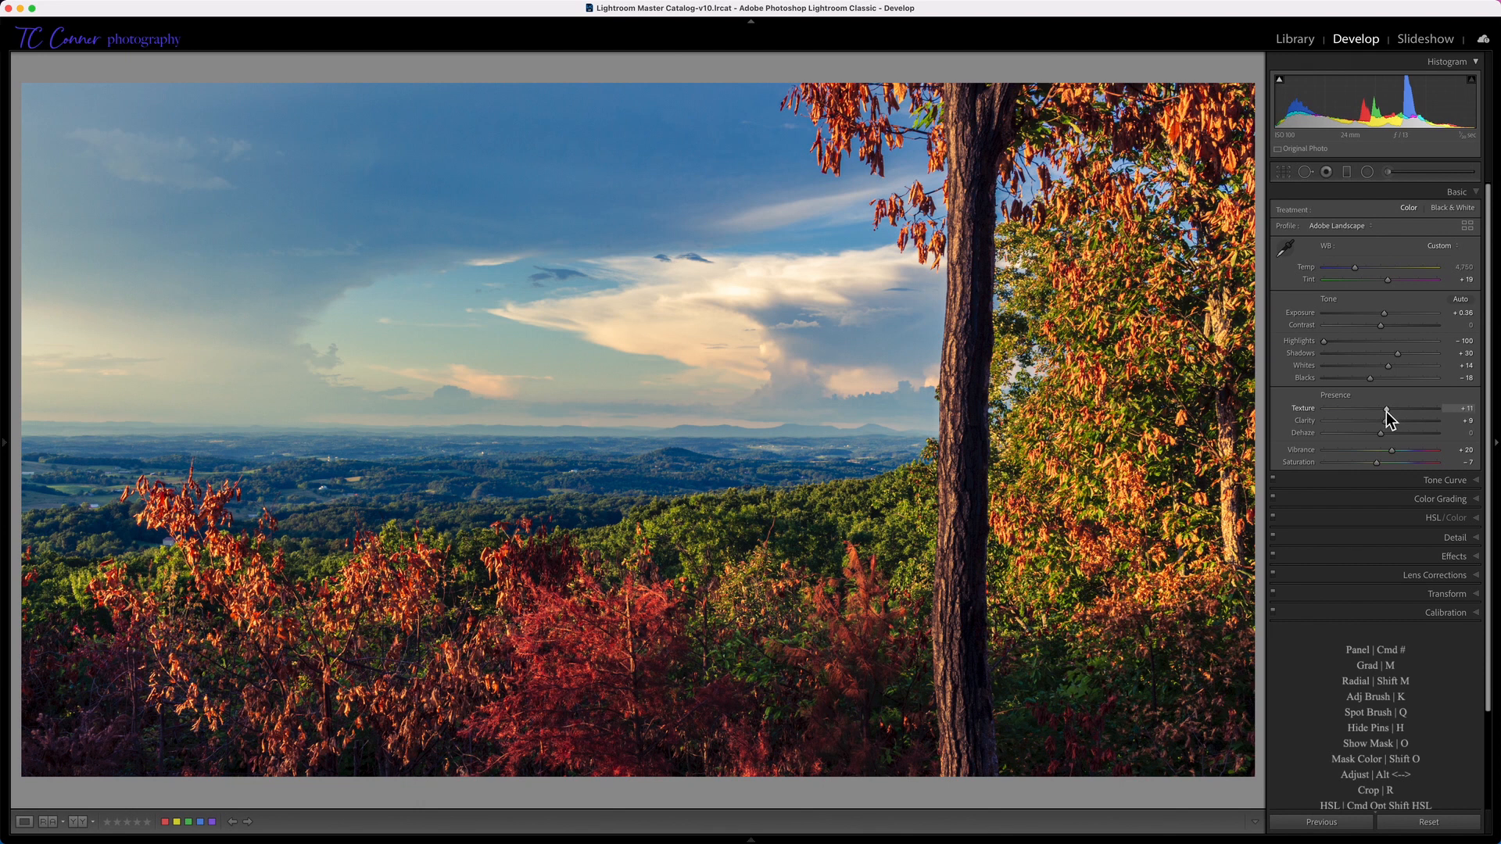
{"action": "left_click_drag", "start_coordinate": [1381, 411], "coordinate": [1339, 415]}
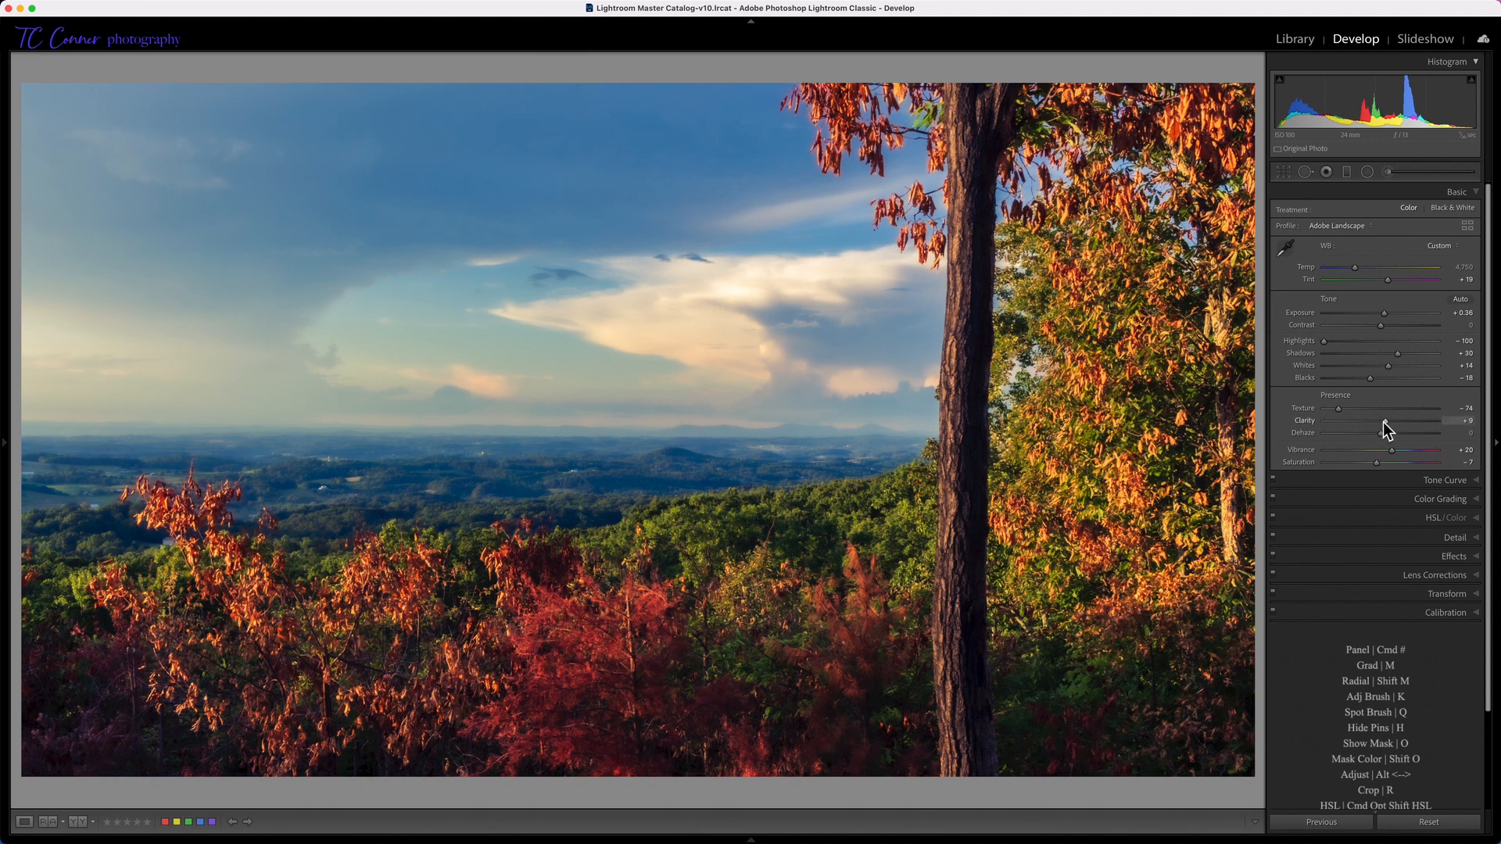
{"action": "left_click_drag", "start_coordinate": [1383, 423], "coordinate": [1354, 423]}
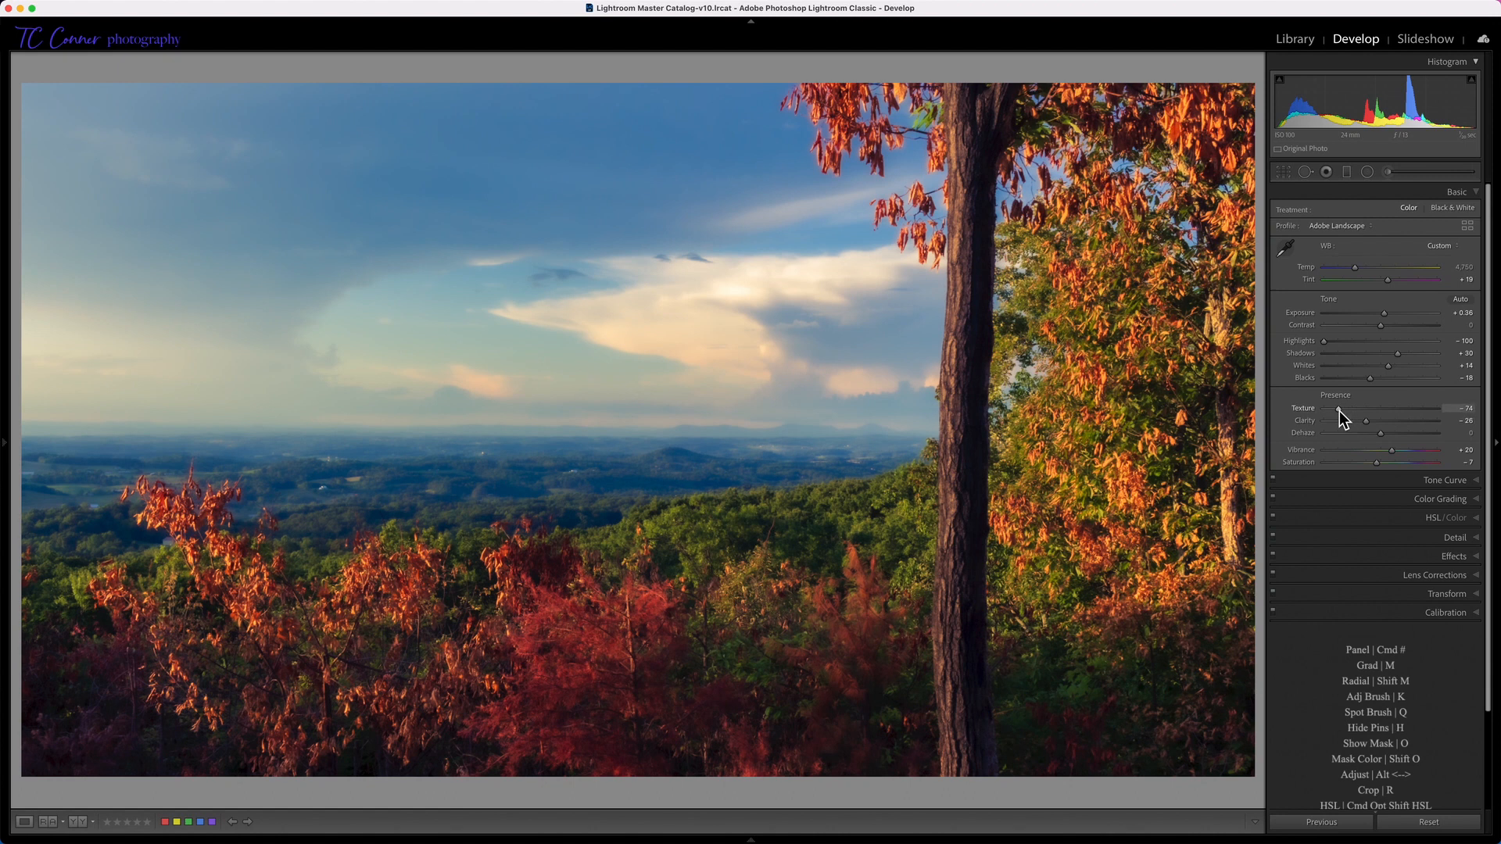
Set Texture to +14 and Clarity to +8
{"action": "left_click_drag", "start_coordinate": [1350, 411], "coordinate": [1377, 410]}
{"action": "left_click_drag", "start_coordinate": [1367, 422], "coordinate": [1389, 423]}
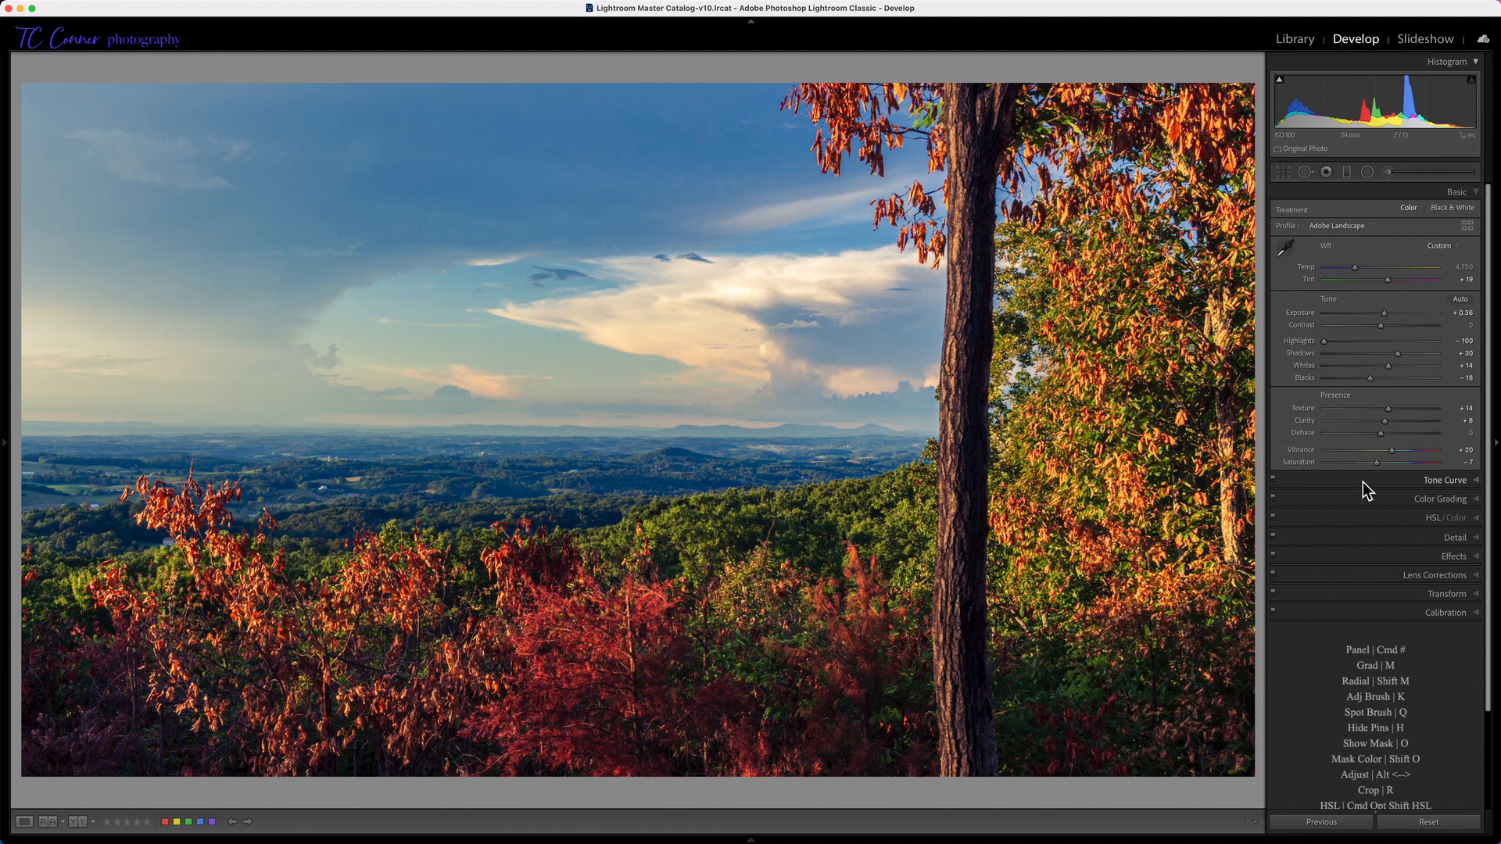
Open the sharpening and noise reduction settings and magnify the photo around the clouds and tree trunk
{"action": "left_click", "coordinate": [1373, 536]}
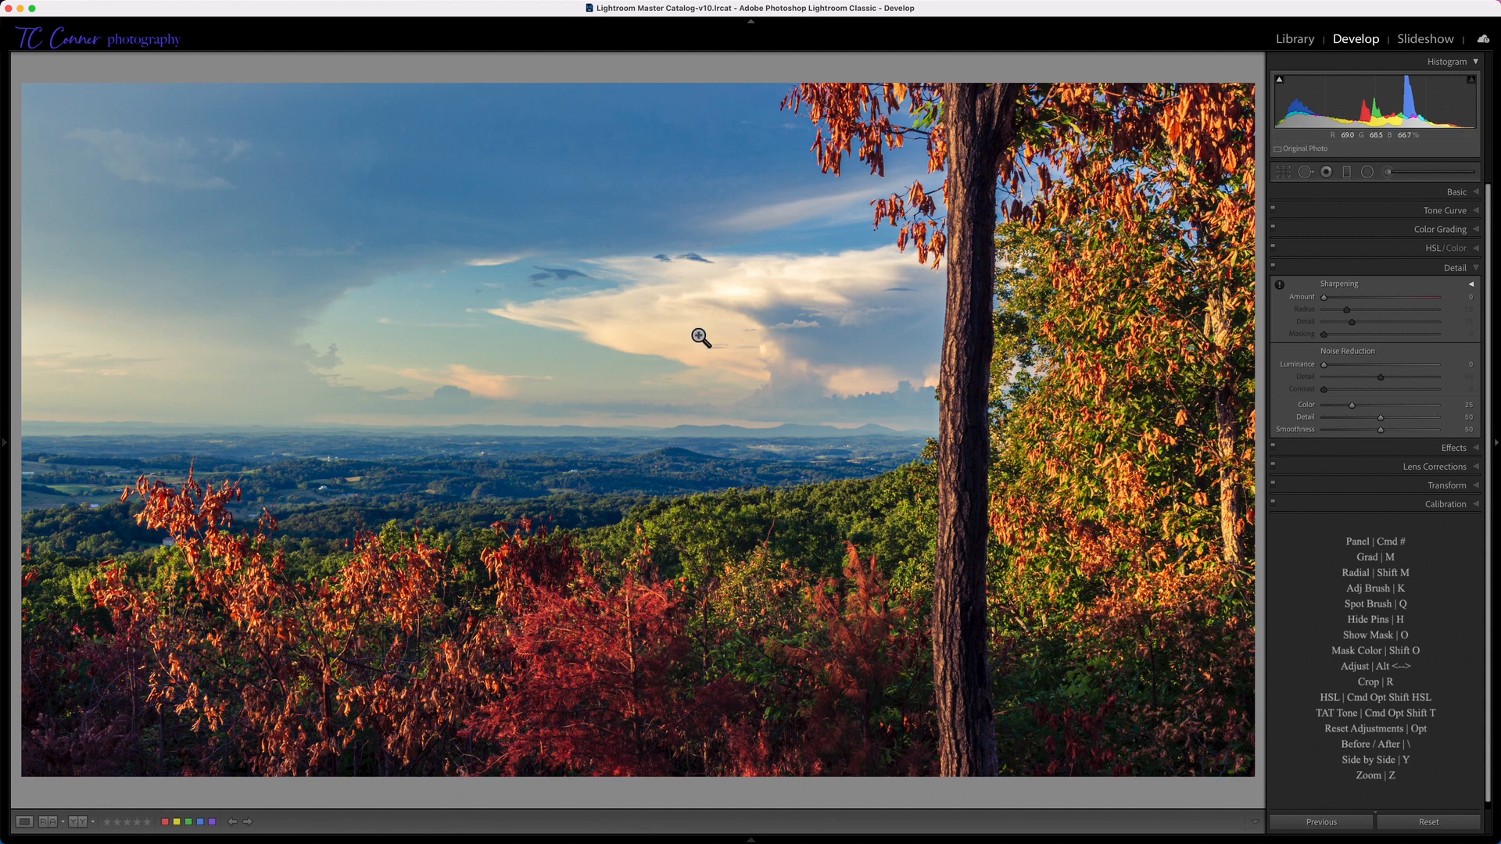
{"action": "left_click", "coordinate": [1280, 286]}
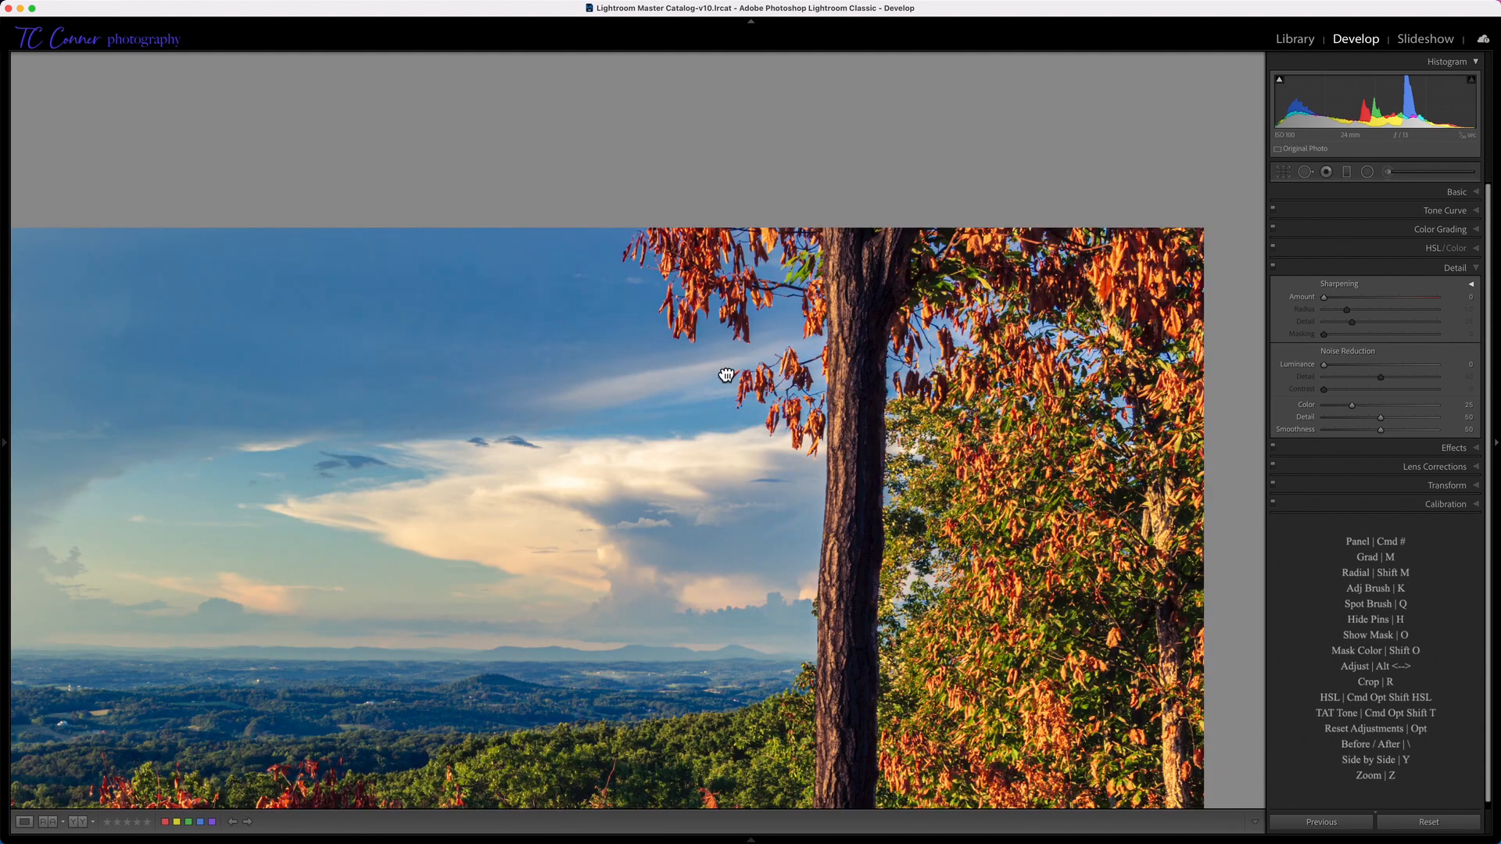
{"action": "left_click_drag", "start_coordinate": [631, 469], "coordinate": [768, 282]}
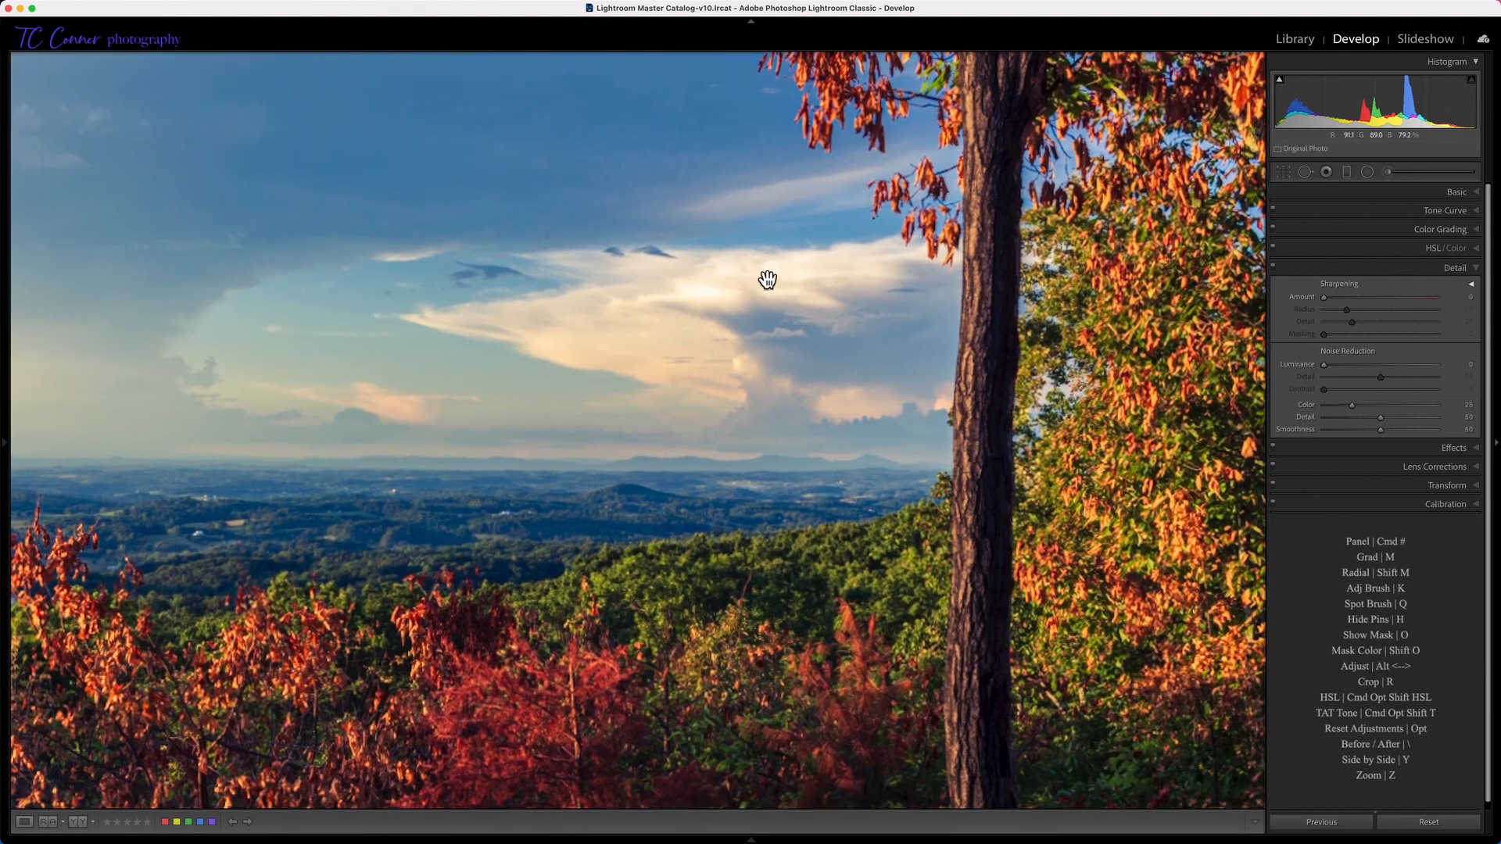